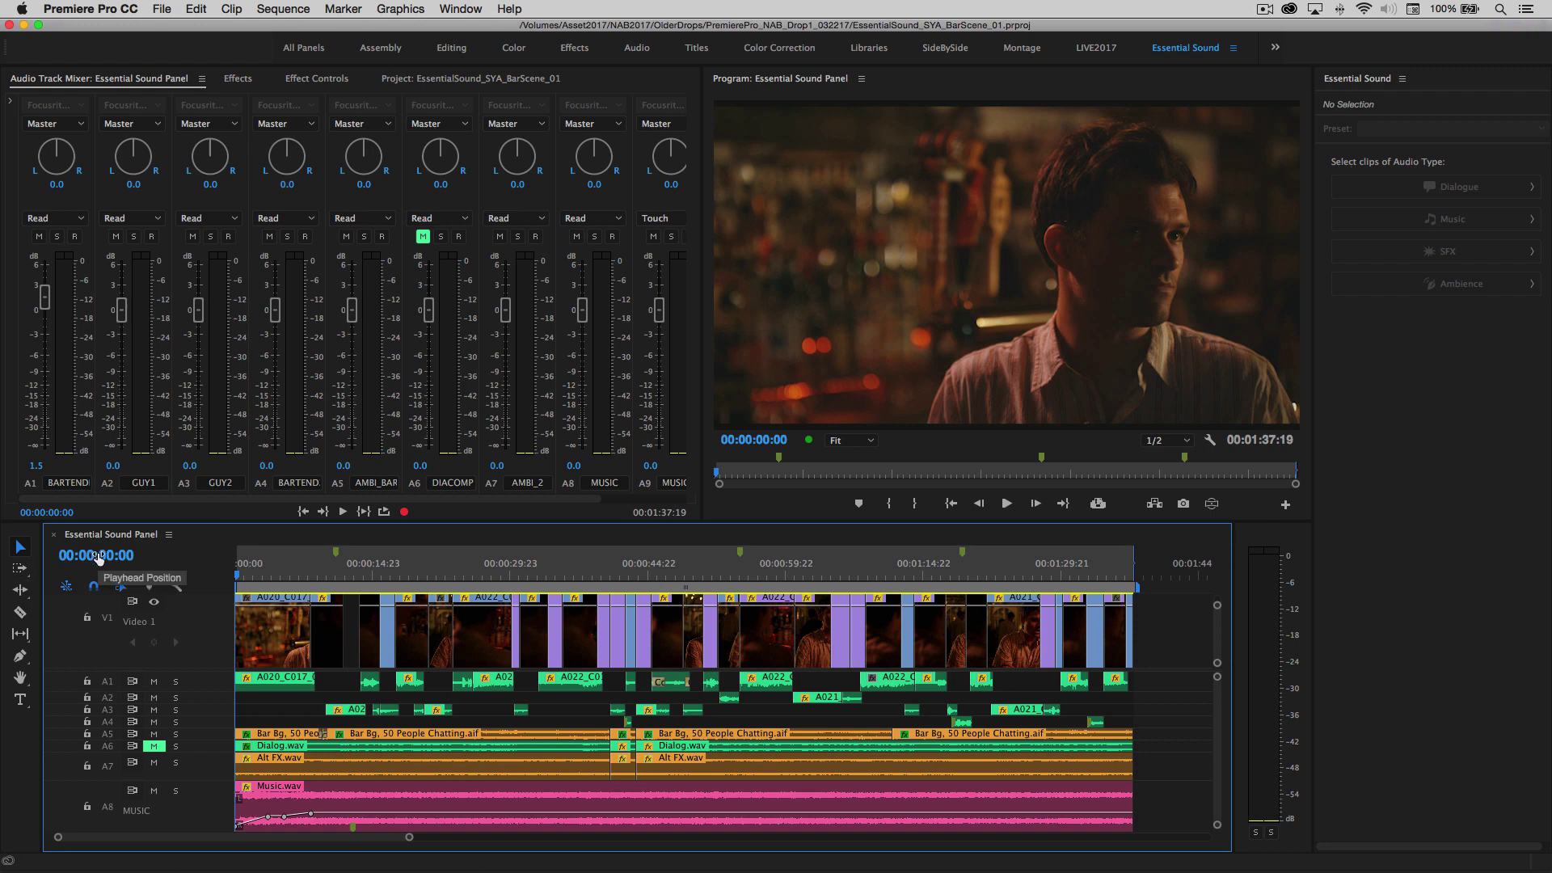
Jump the playhead to 00:00:11:00 and preview the scene, stopping around 00:00:20:07
click(98, 553)
text(1100)
key(Return)
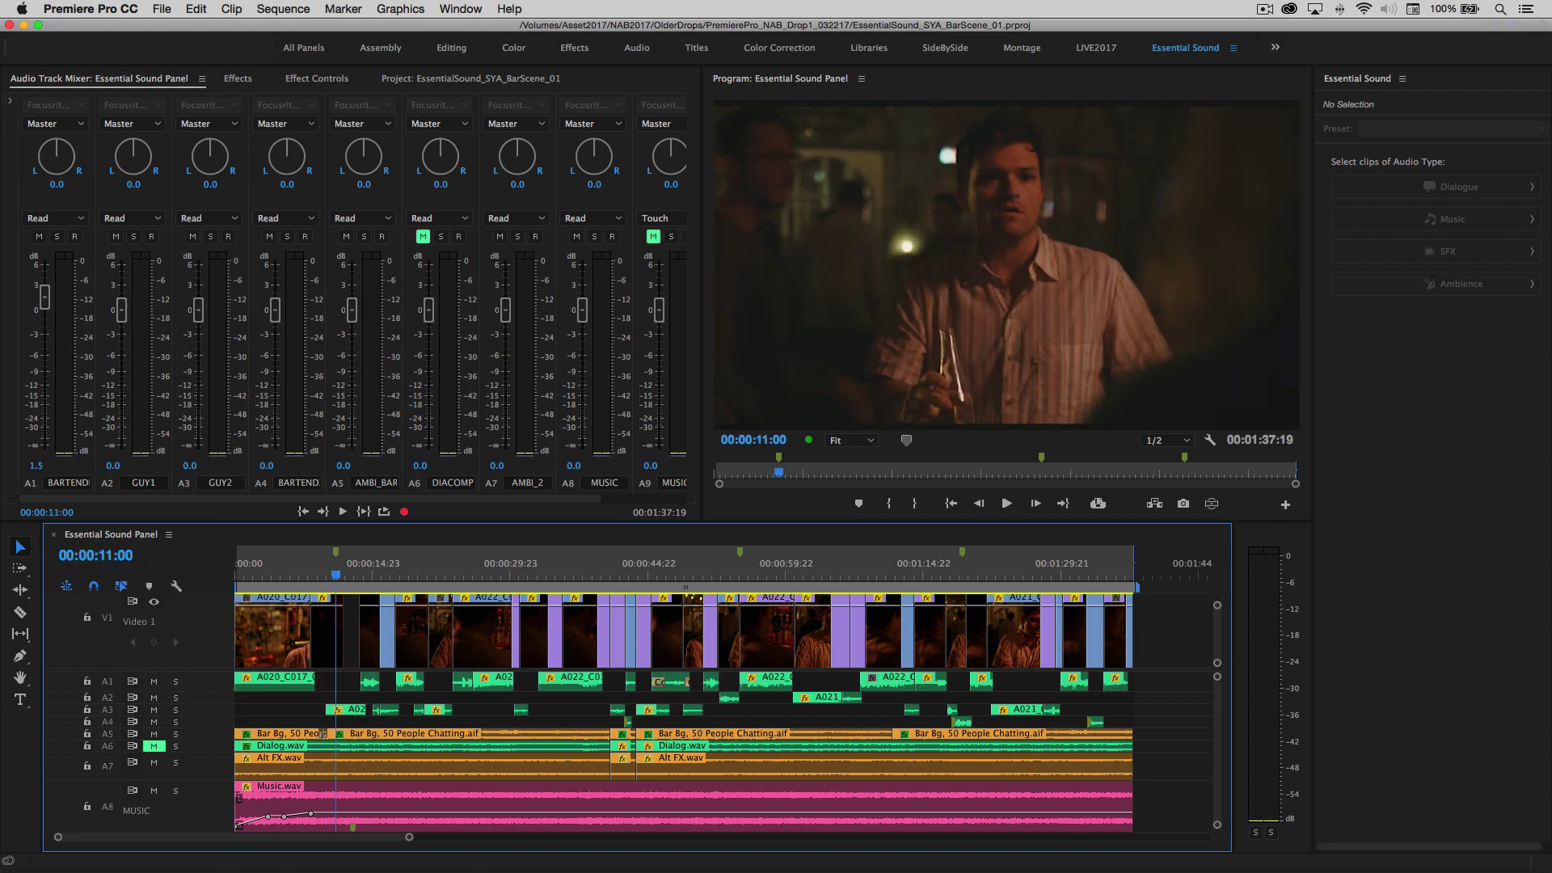
key(space)
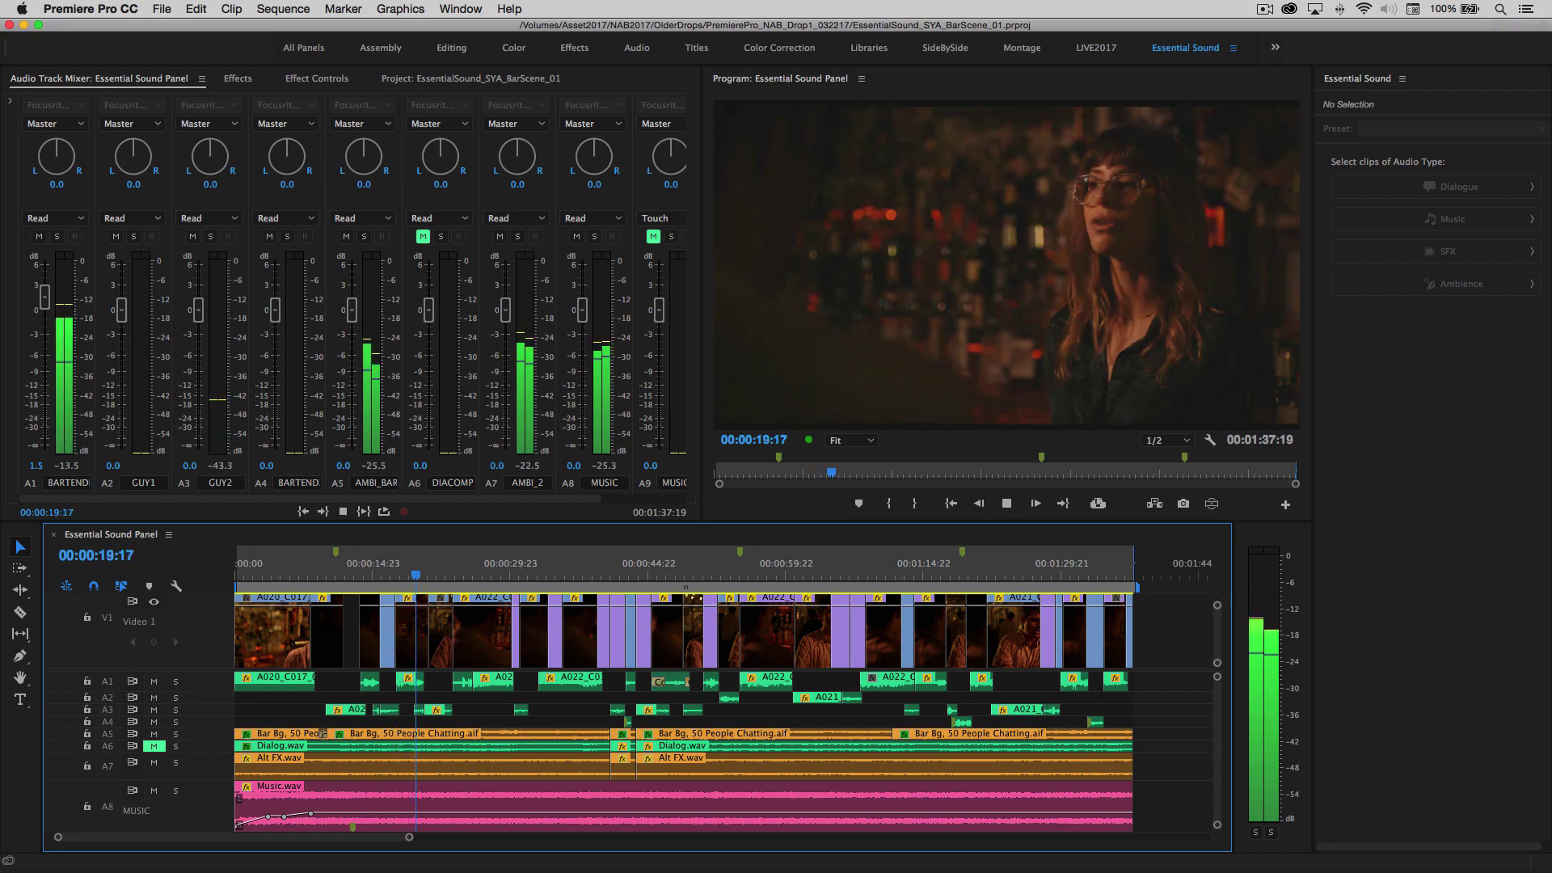
key(space)
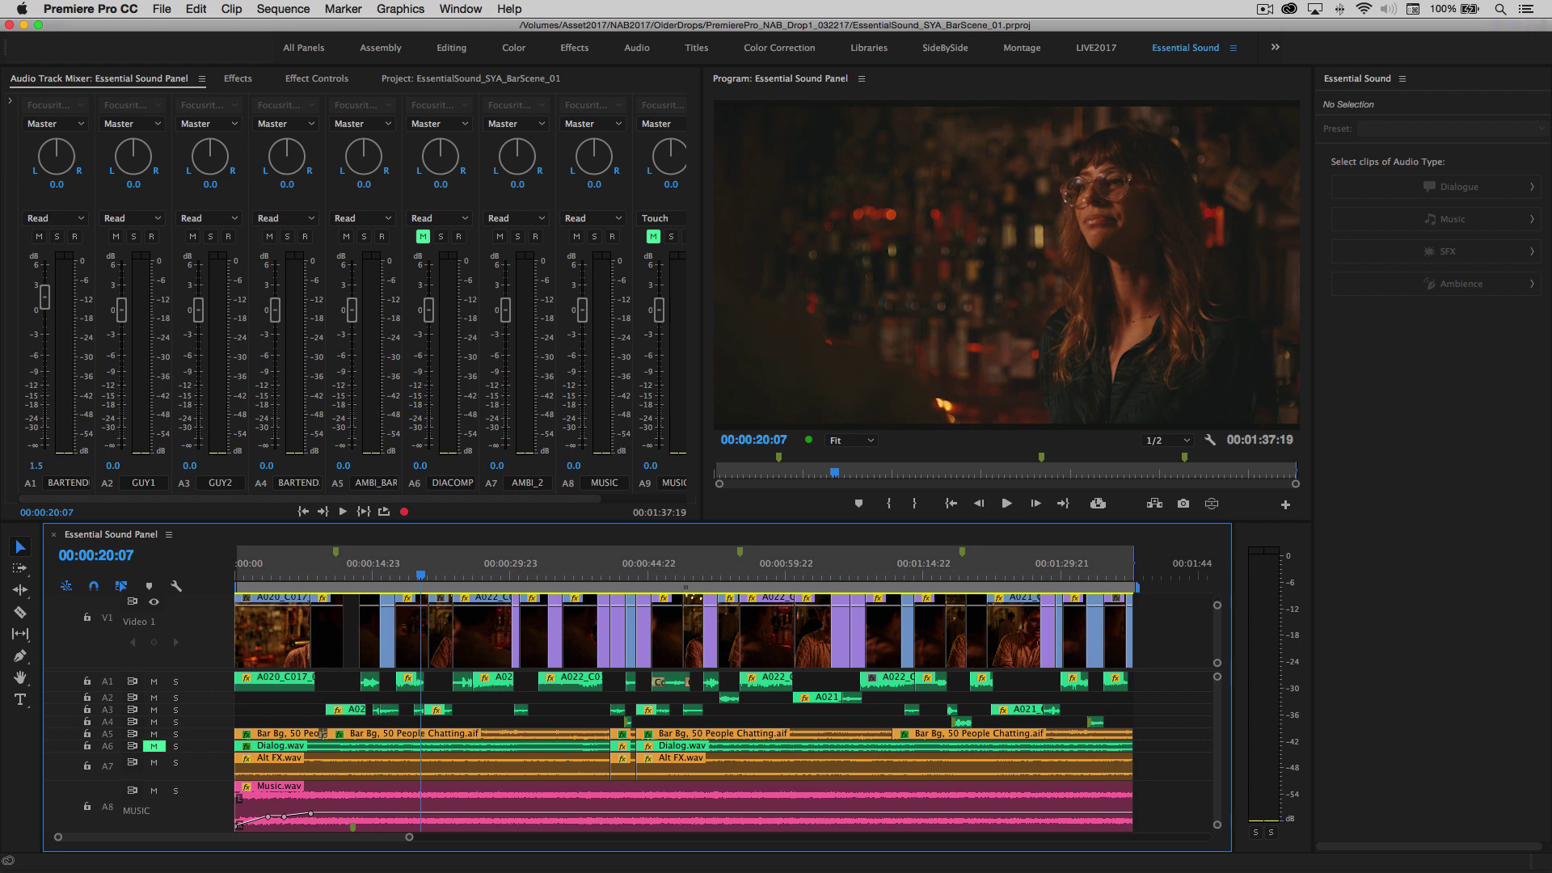
Expand track A1, select all its BARTENDER clips and assign them the Dialogue audio type
double_click(208, 690)
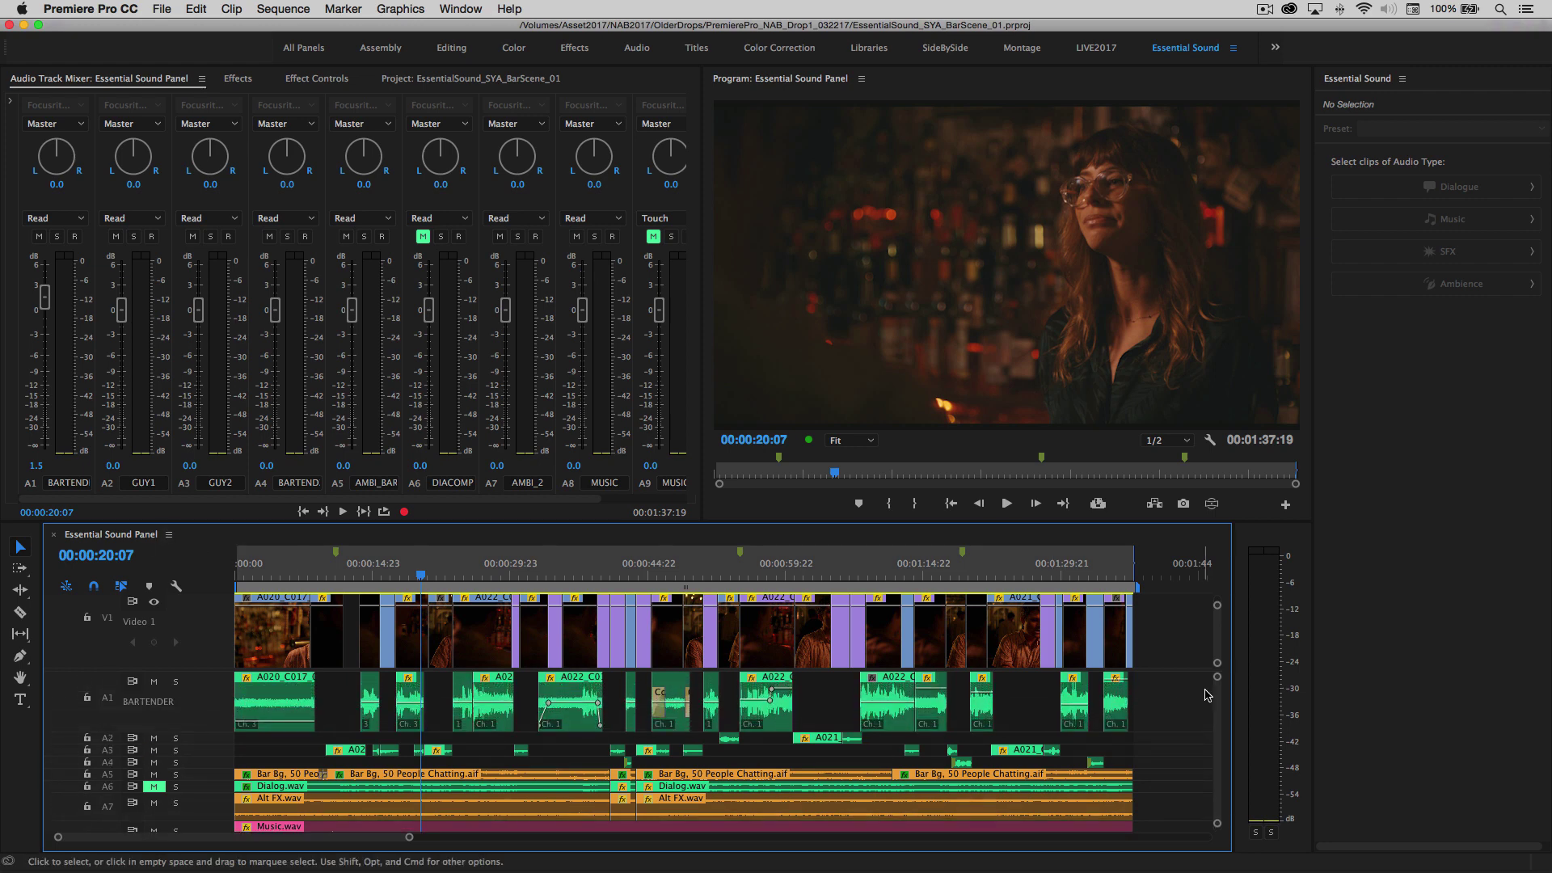
drag(1169, 693, 204, 705)
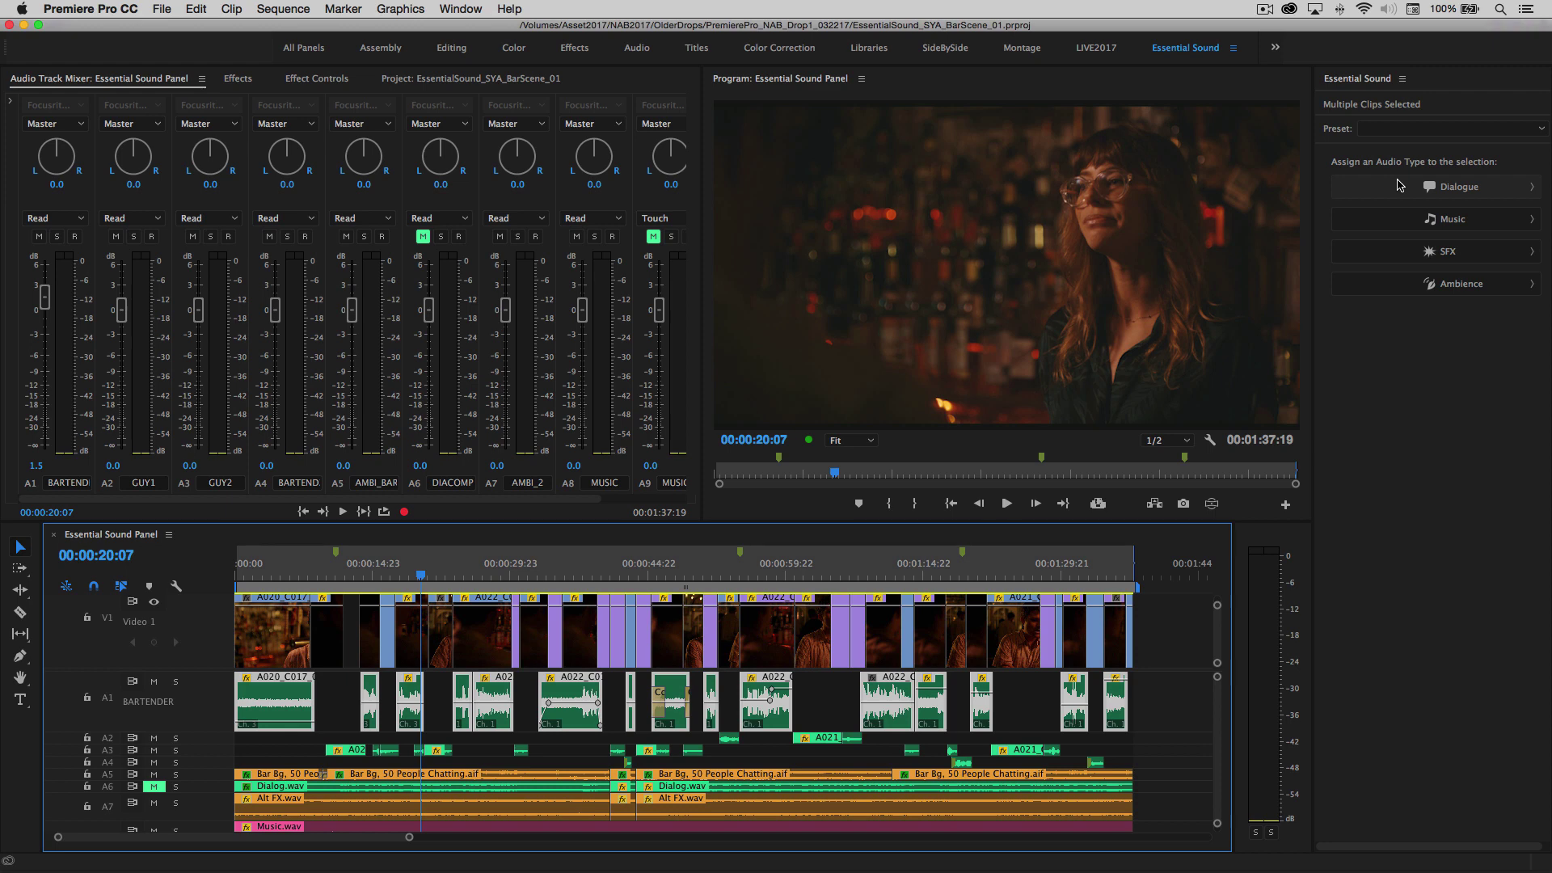
click(1398, 185)
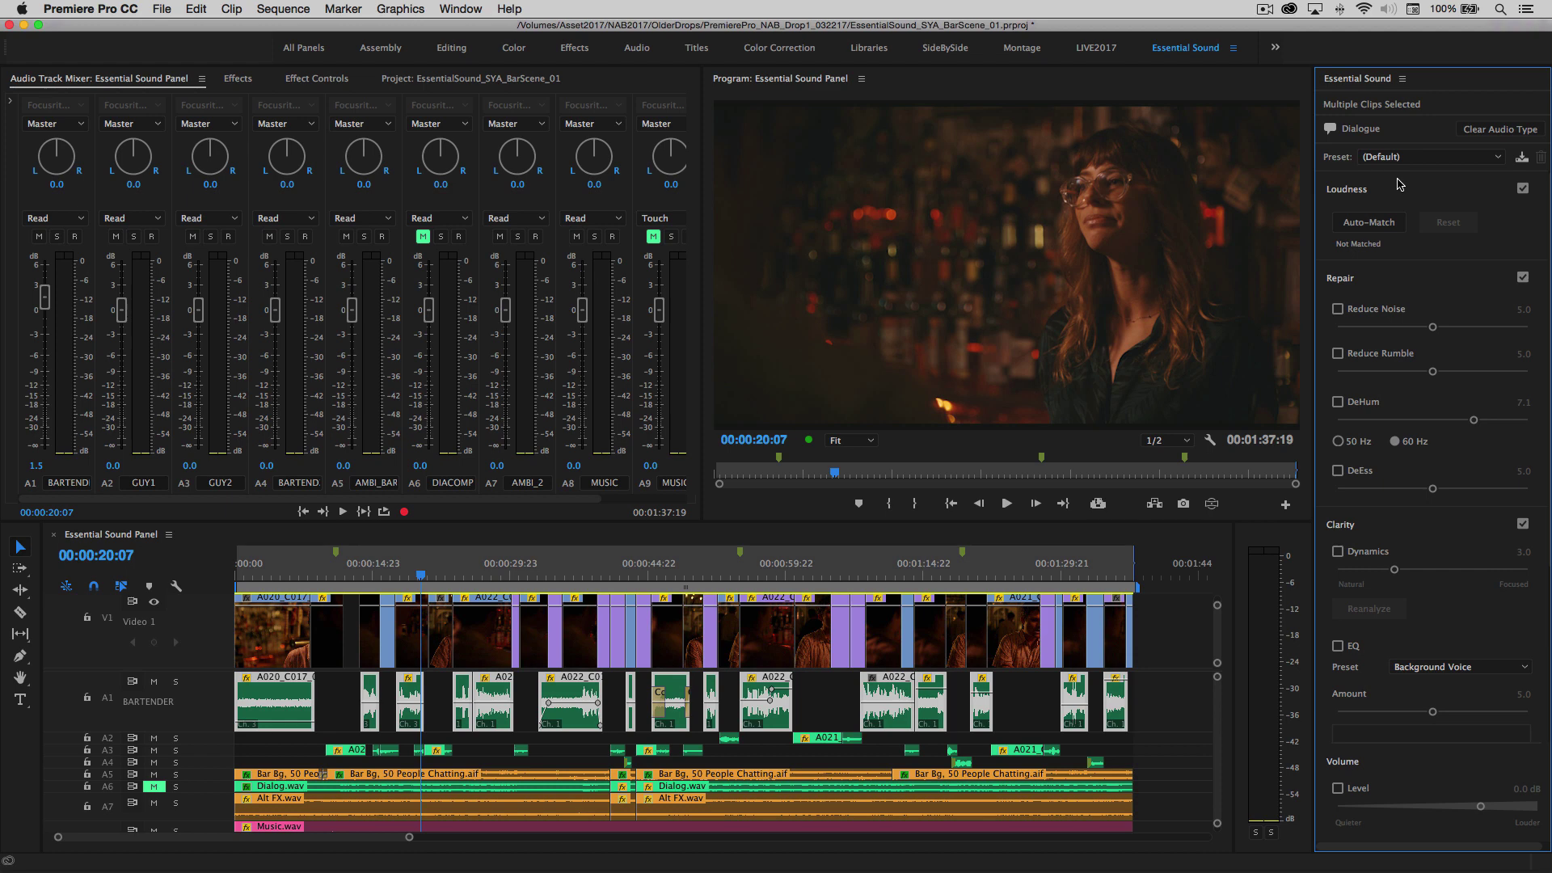
Auto-match the BARTENDER dialogue loudness to -23.00 LUFS, then enlarge track A3 GUY2
click(1448, 164)
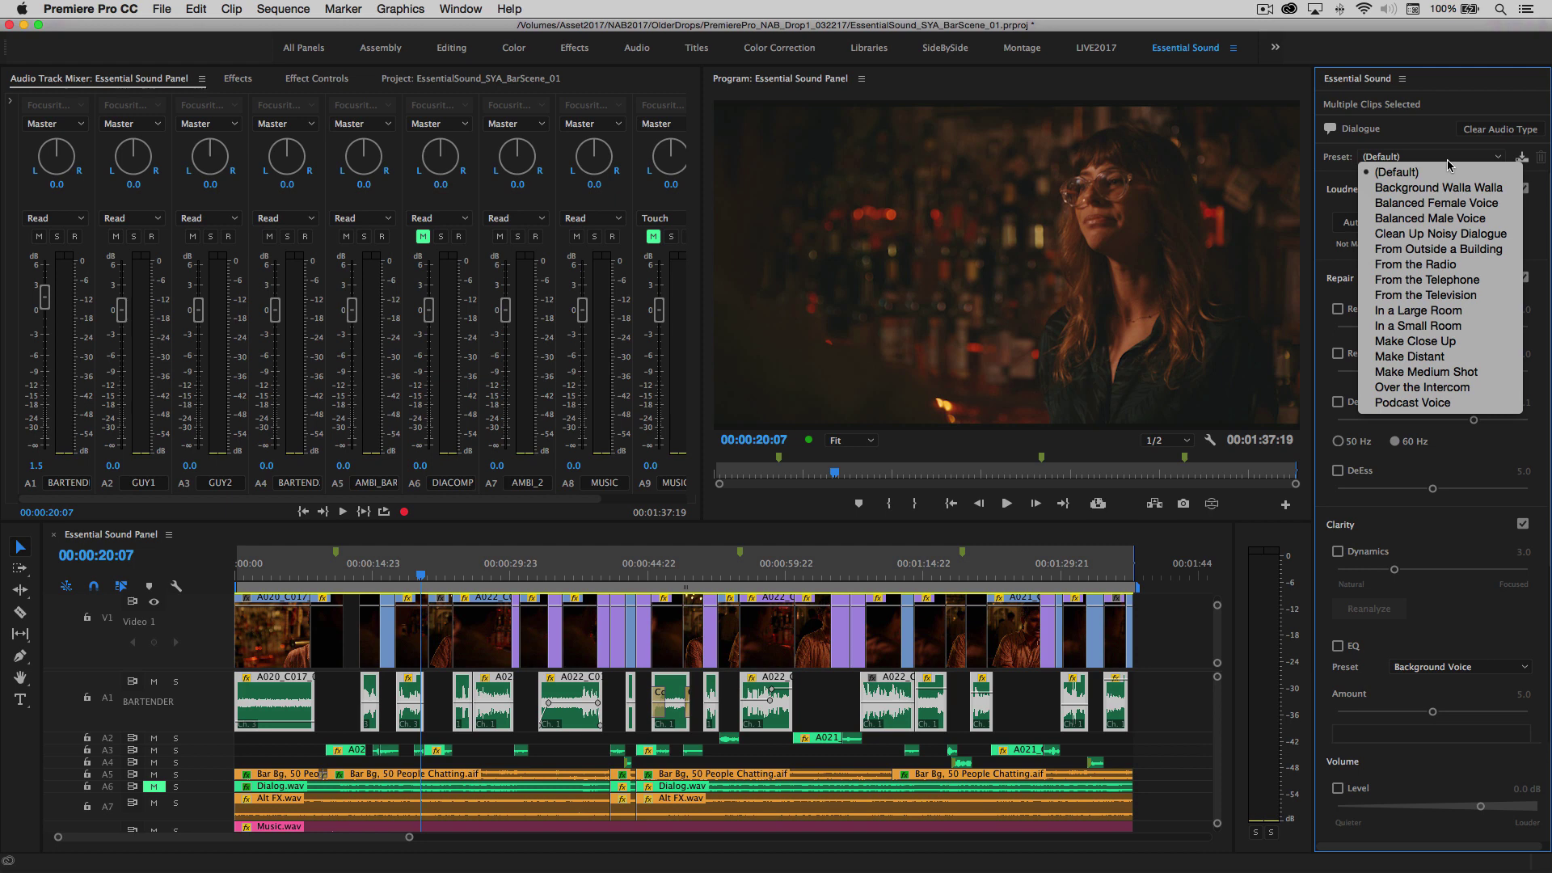
click(1544, 180)
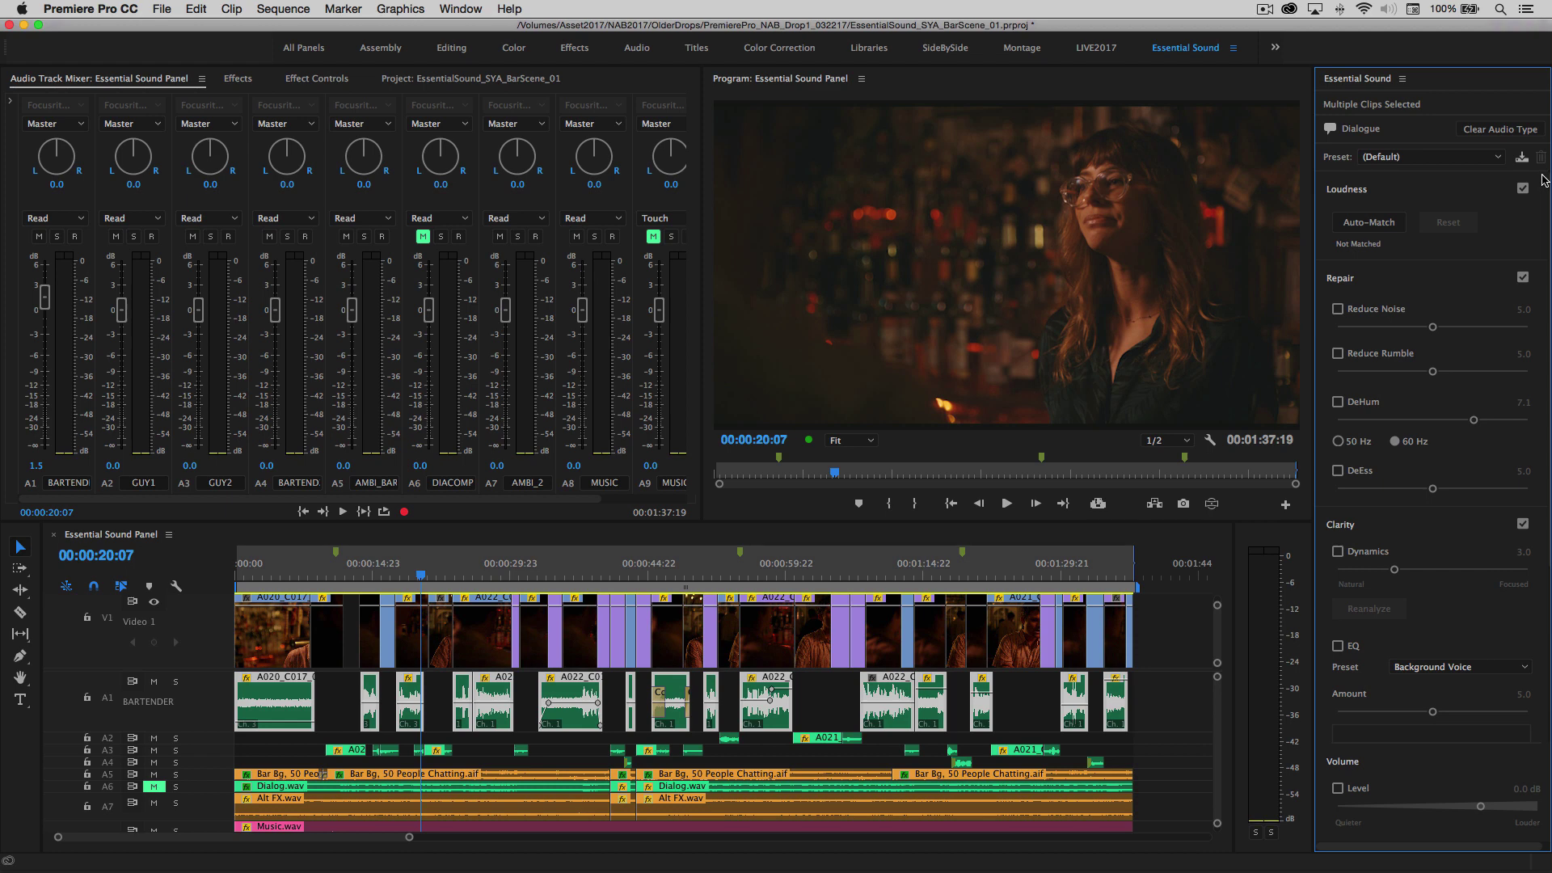
click(1375, 229)
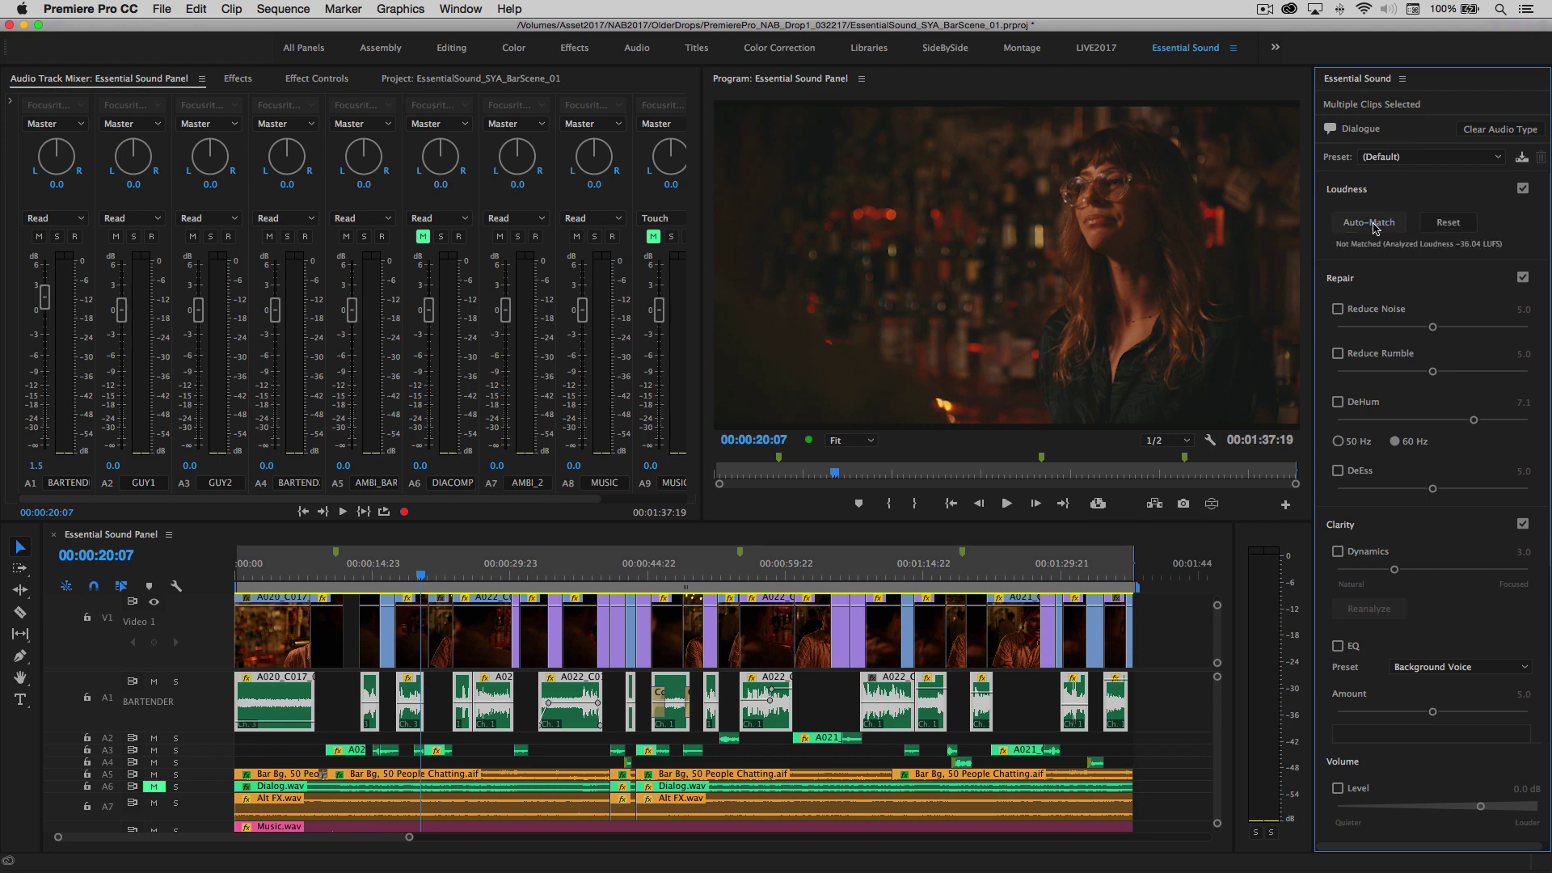
click(1375, 229)
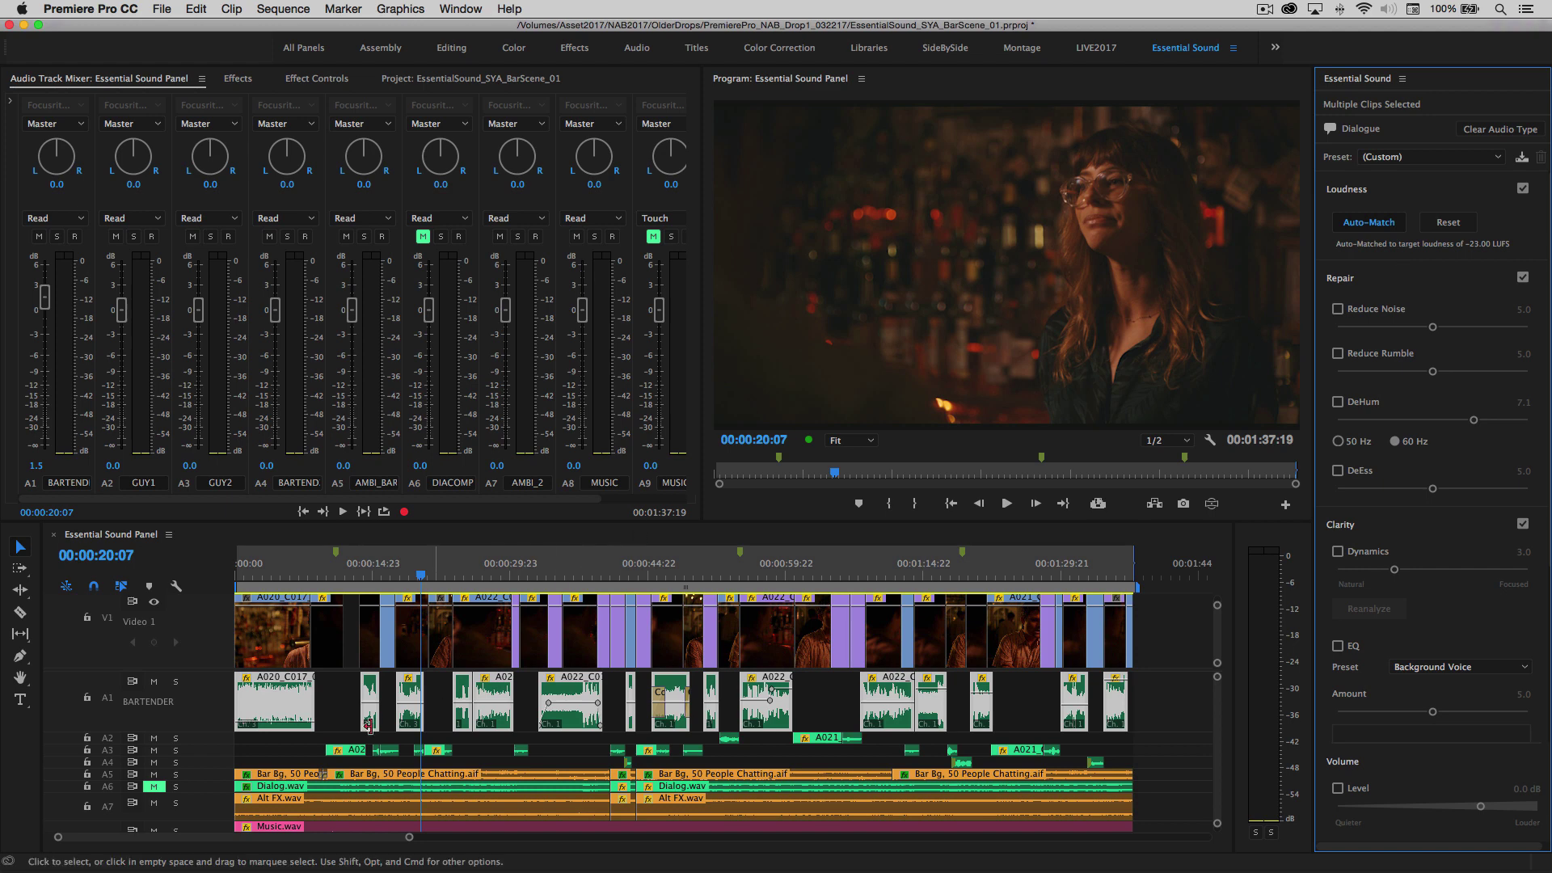
drag(217, 753, 217, 812)
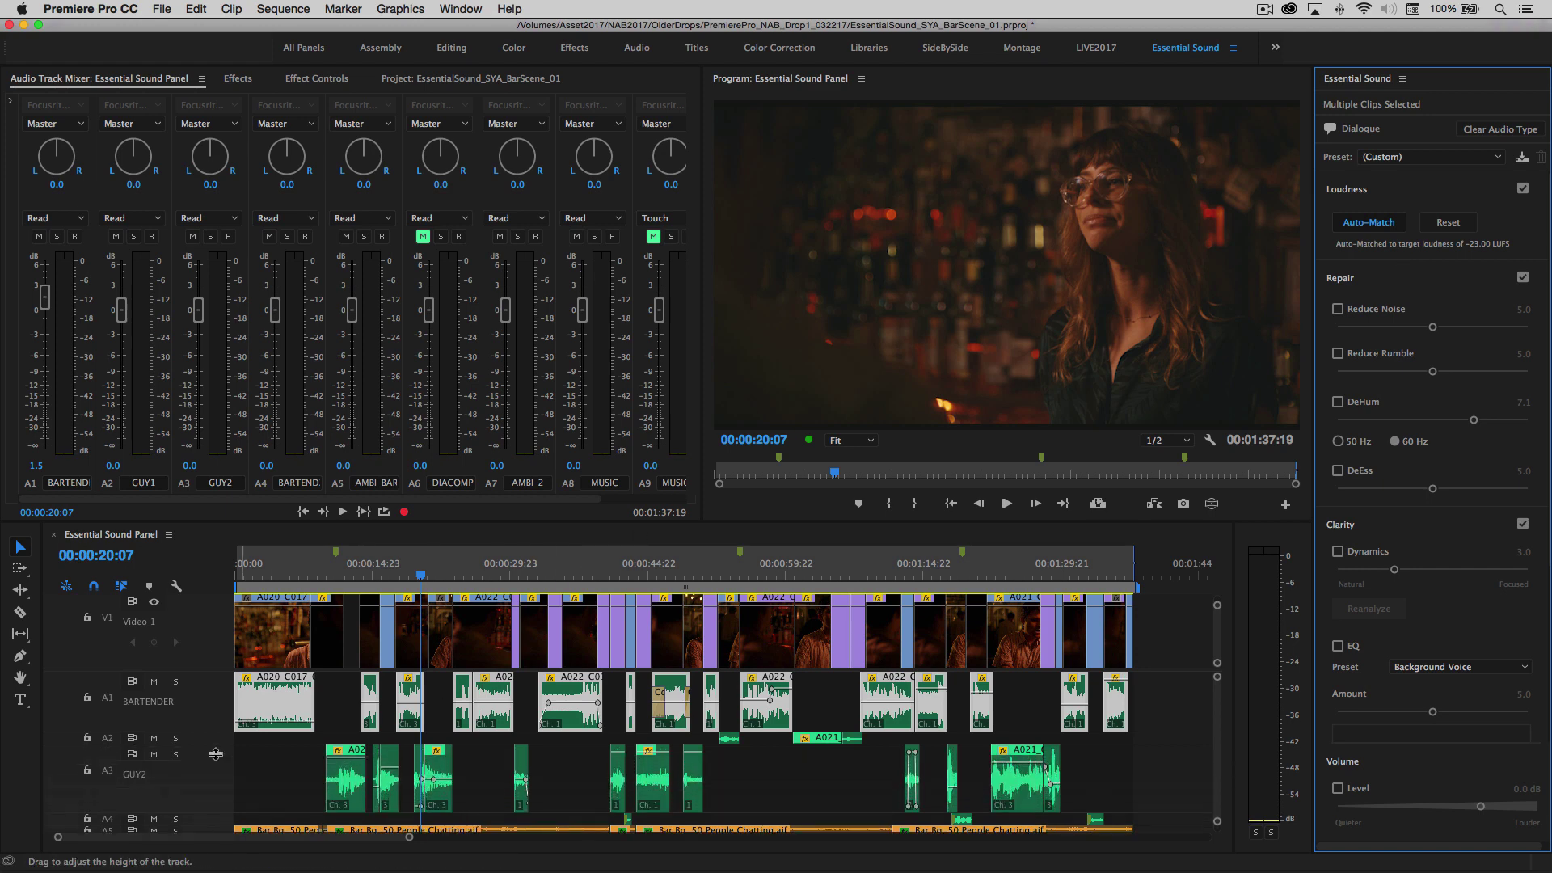
Select all GUY2 clips on track A3, tag them Dialogue, and auto-match them to -23.00 LUFS
click(1089, 768)
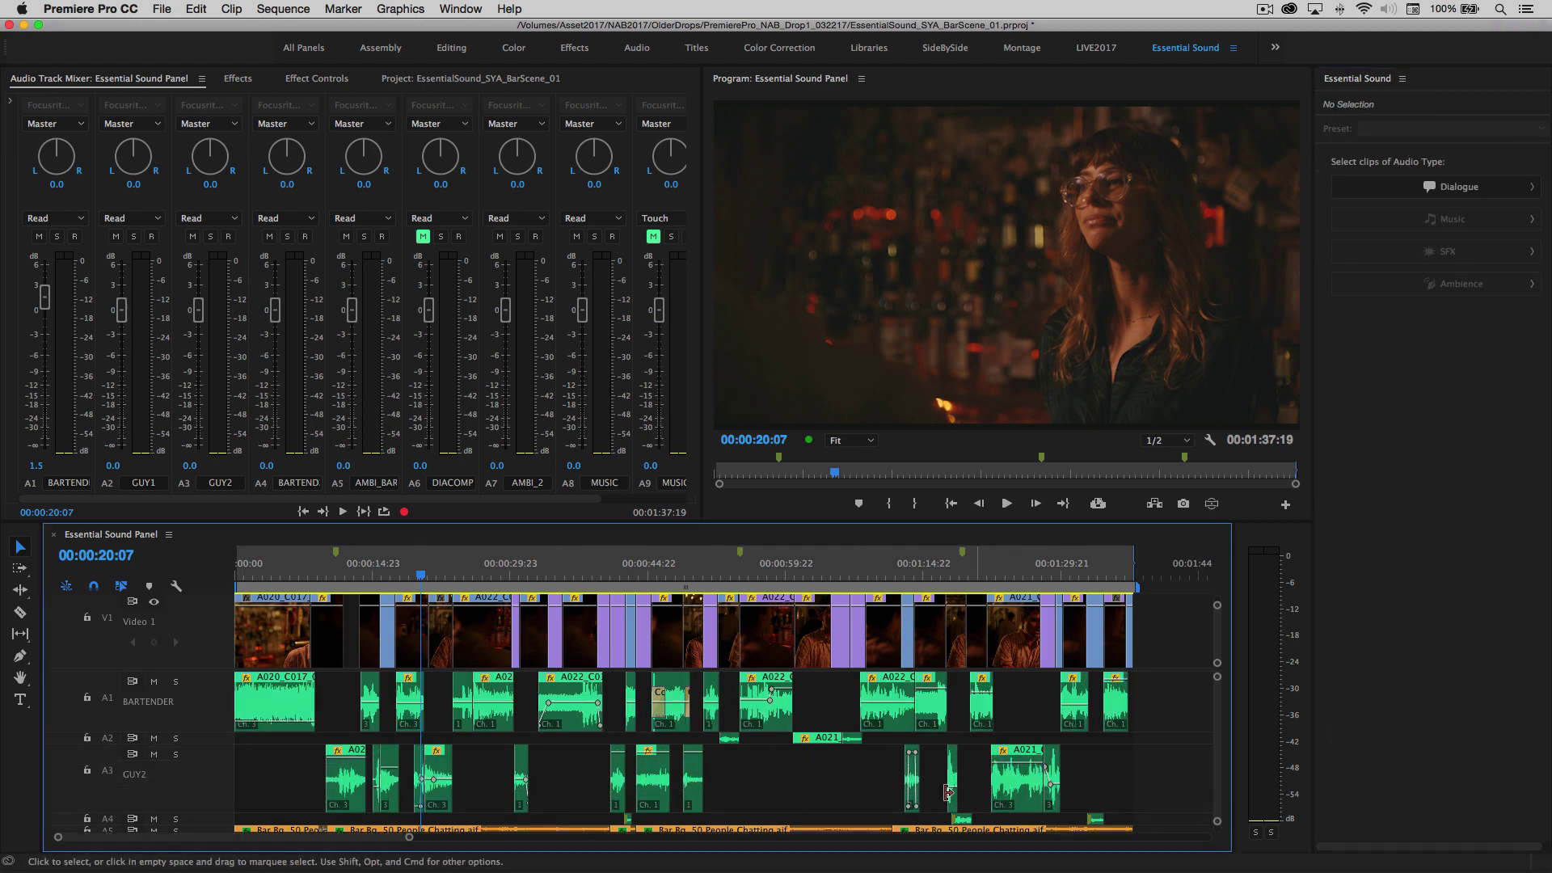
drag(1088, 767, 325, 768)
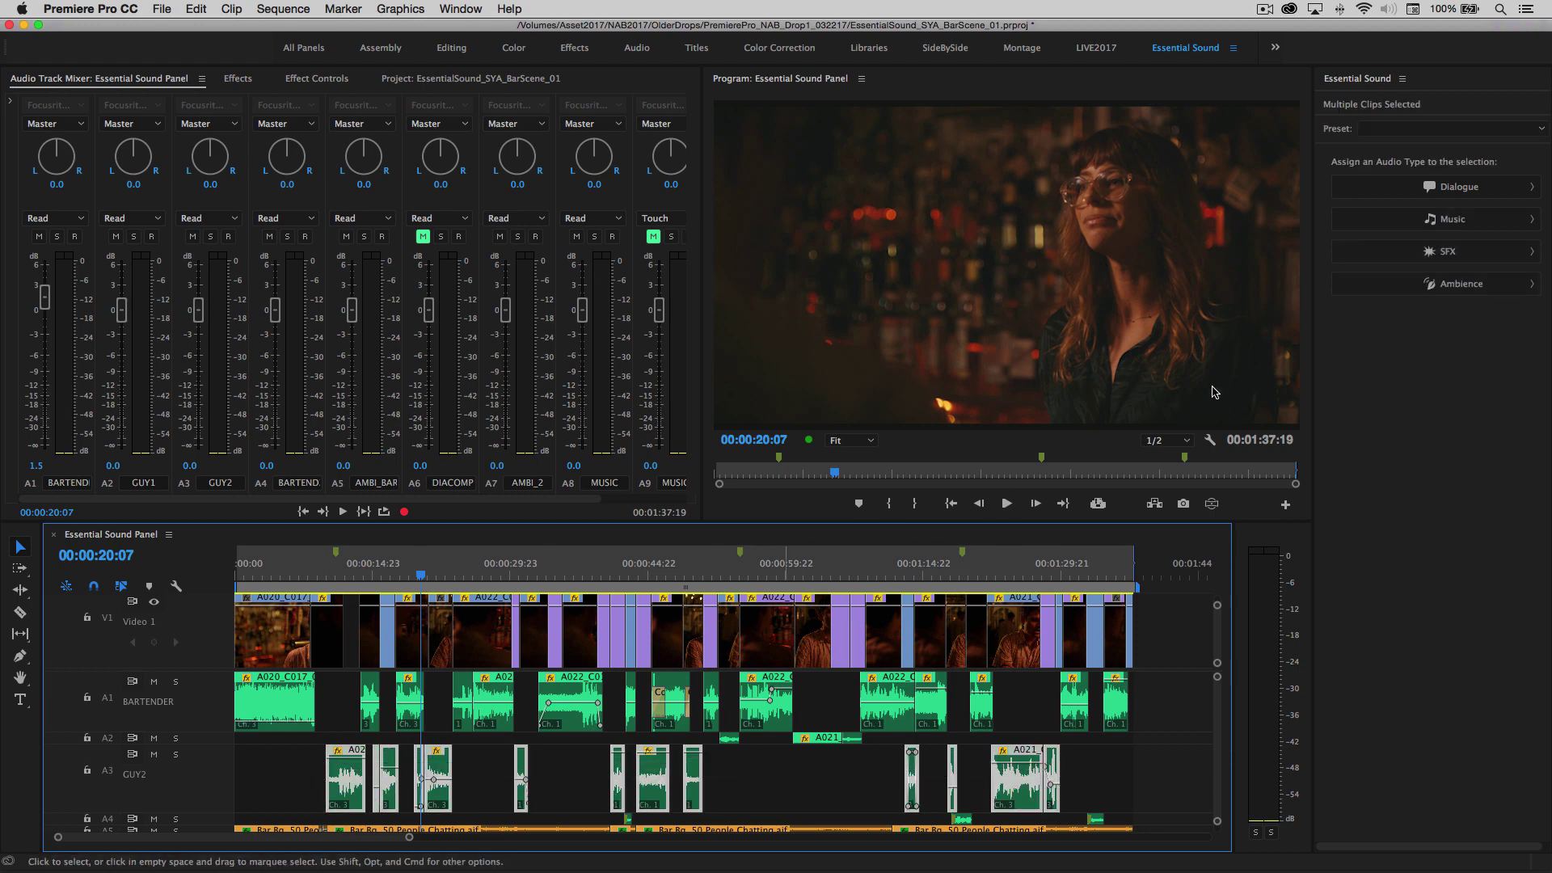
click(1429, 188)
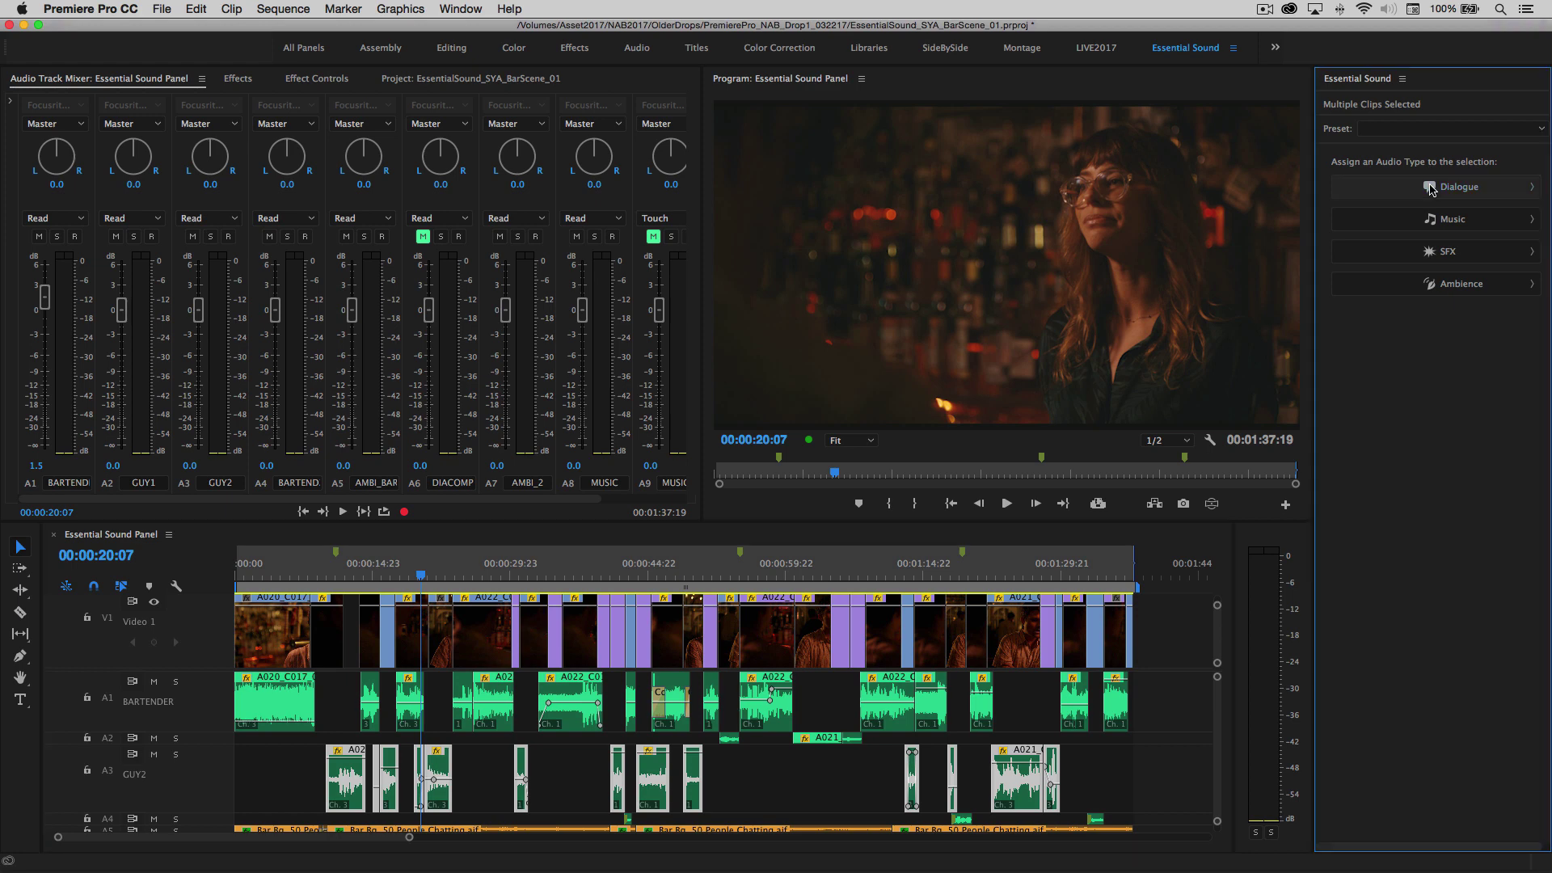
click(1362, 223)
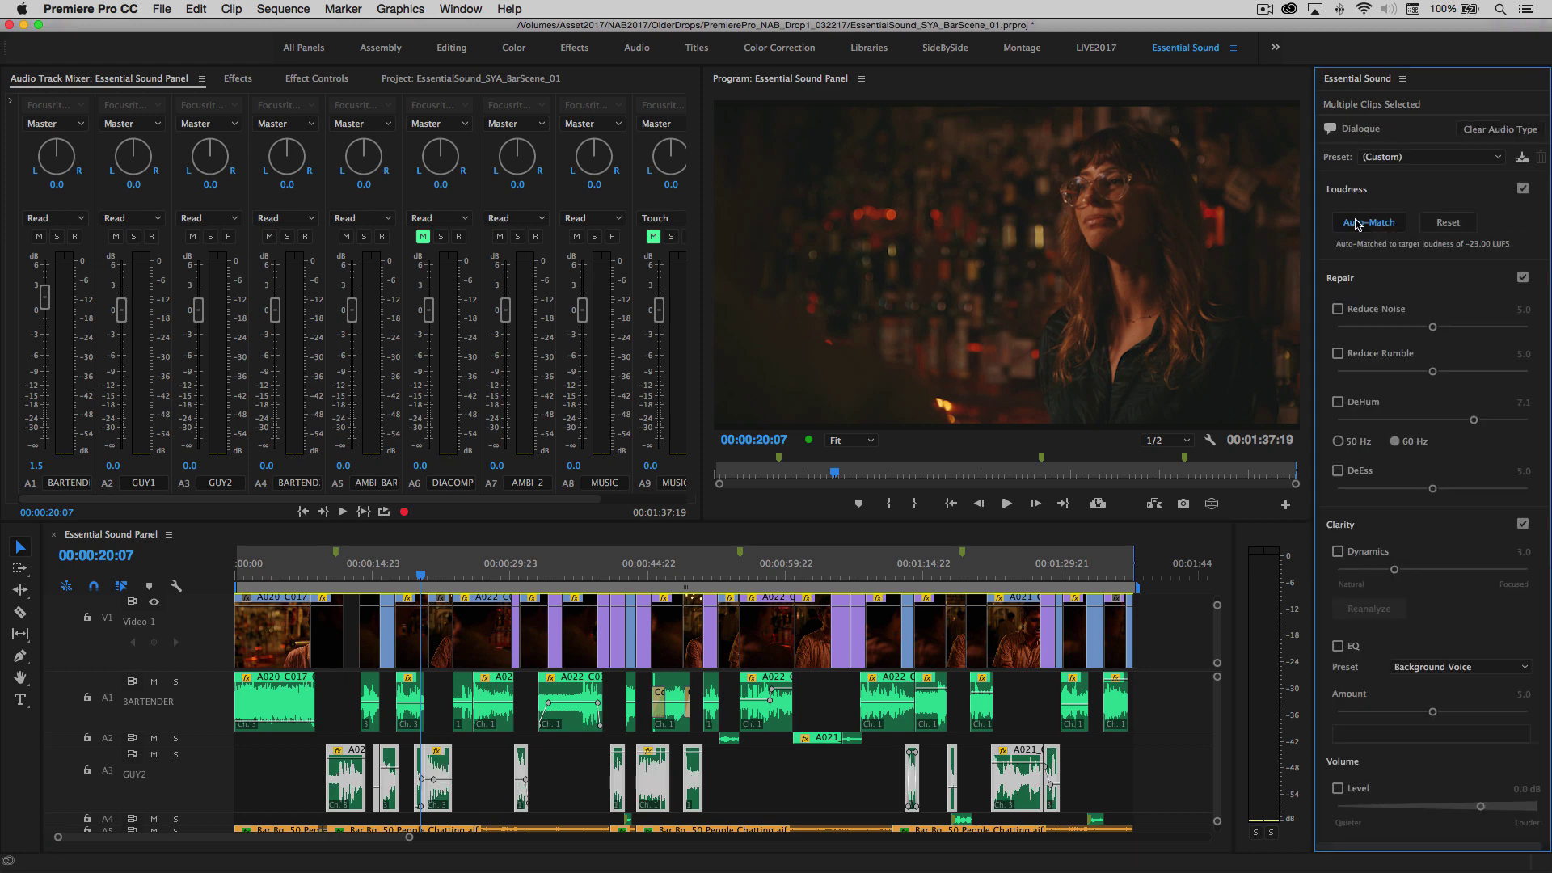
click(89, 559)
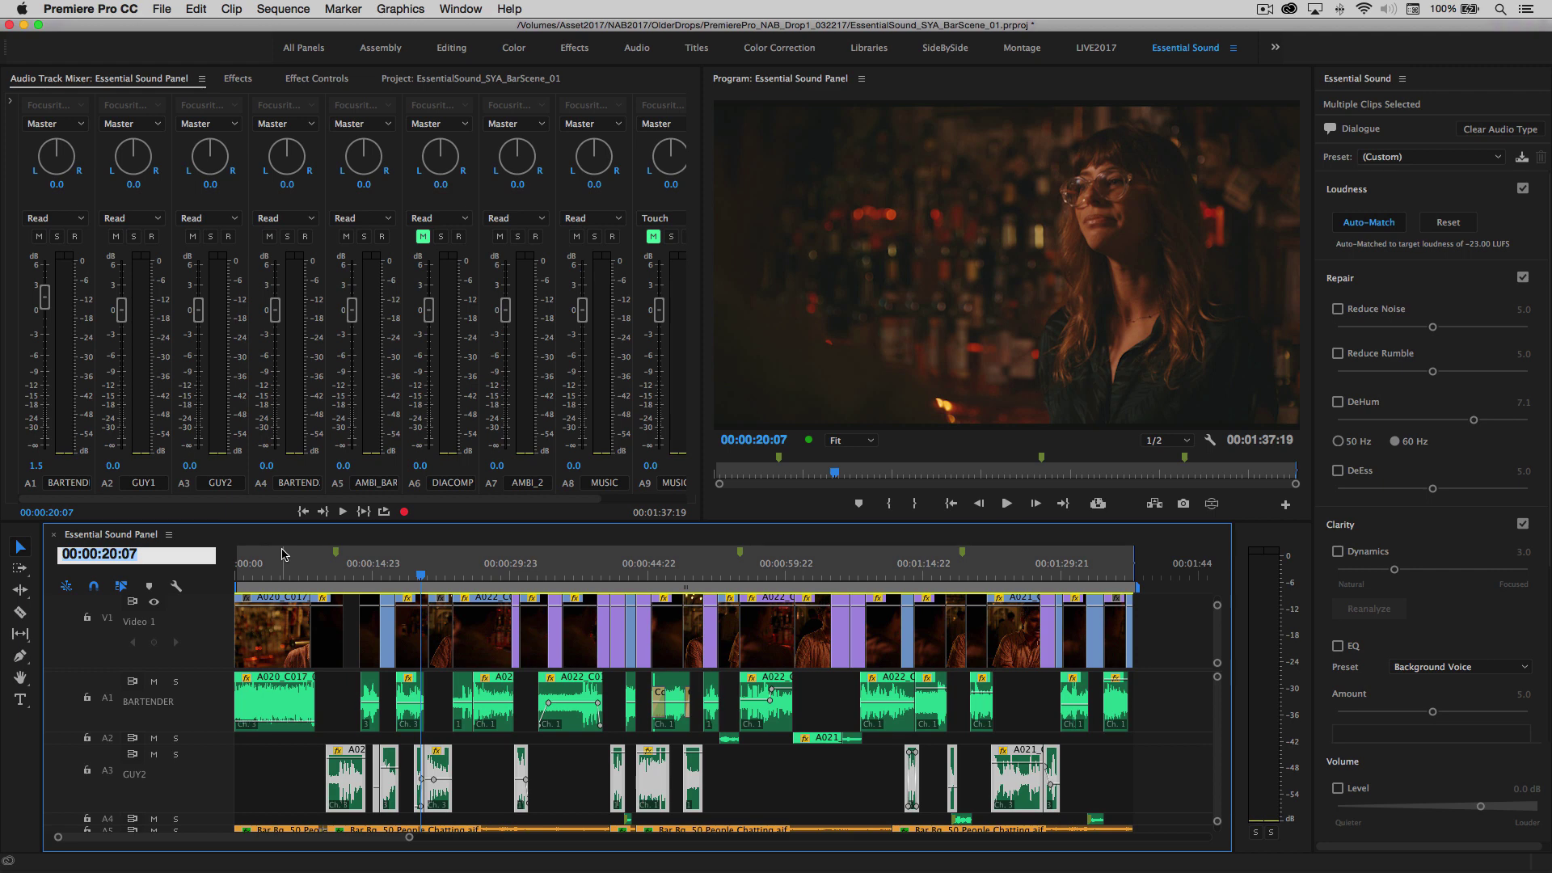
Replay the scene from 00:00:11:00 to hear the matched dialogue
text(1100)
key(Return)
key(space)
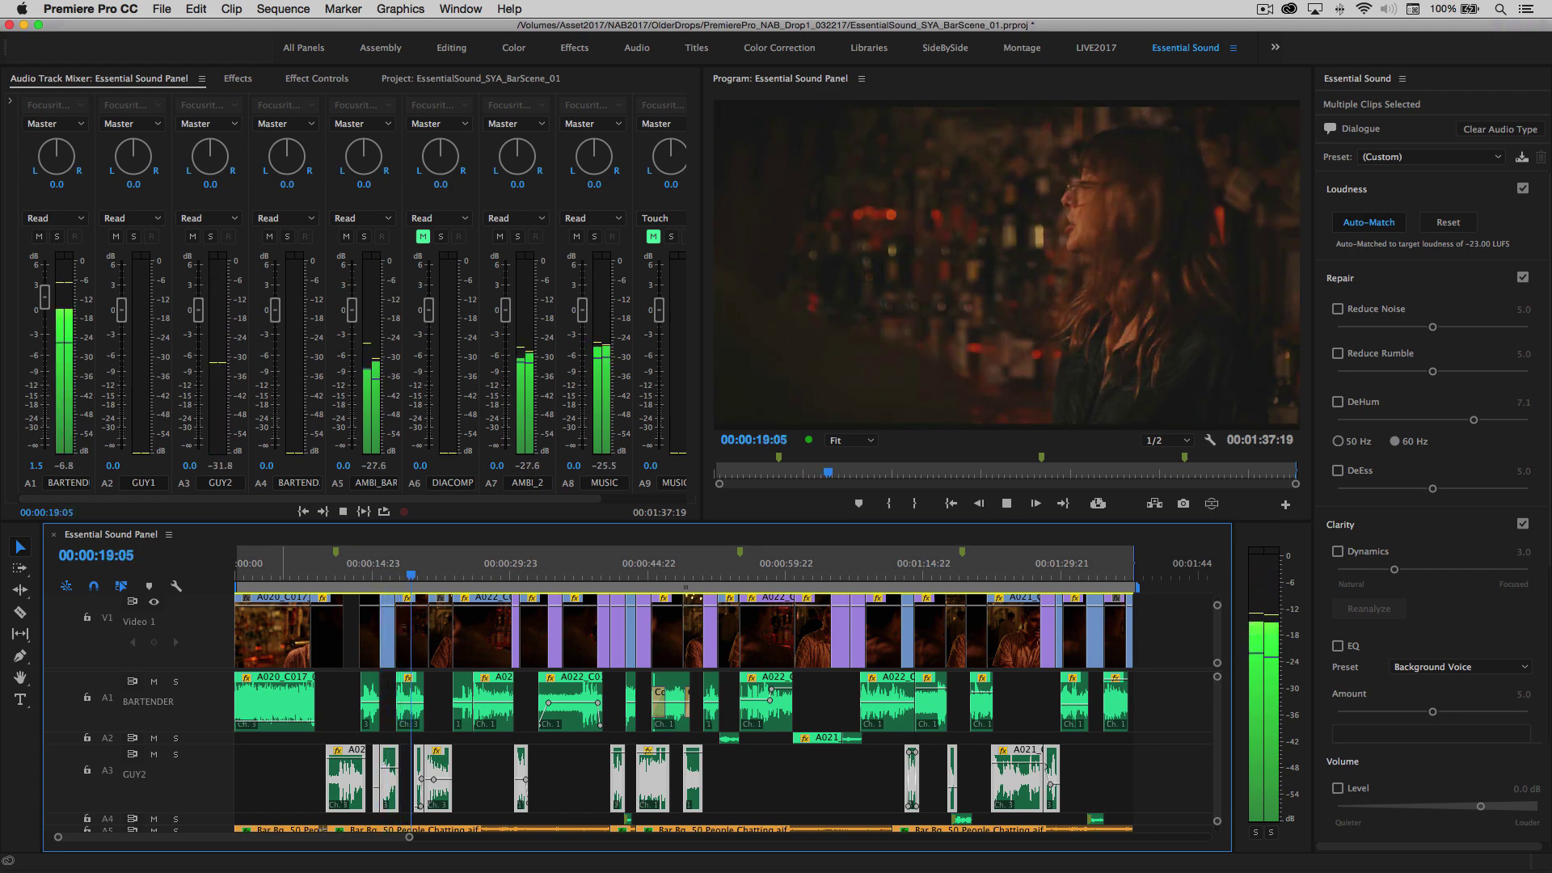
key(space)
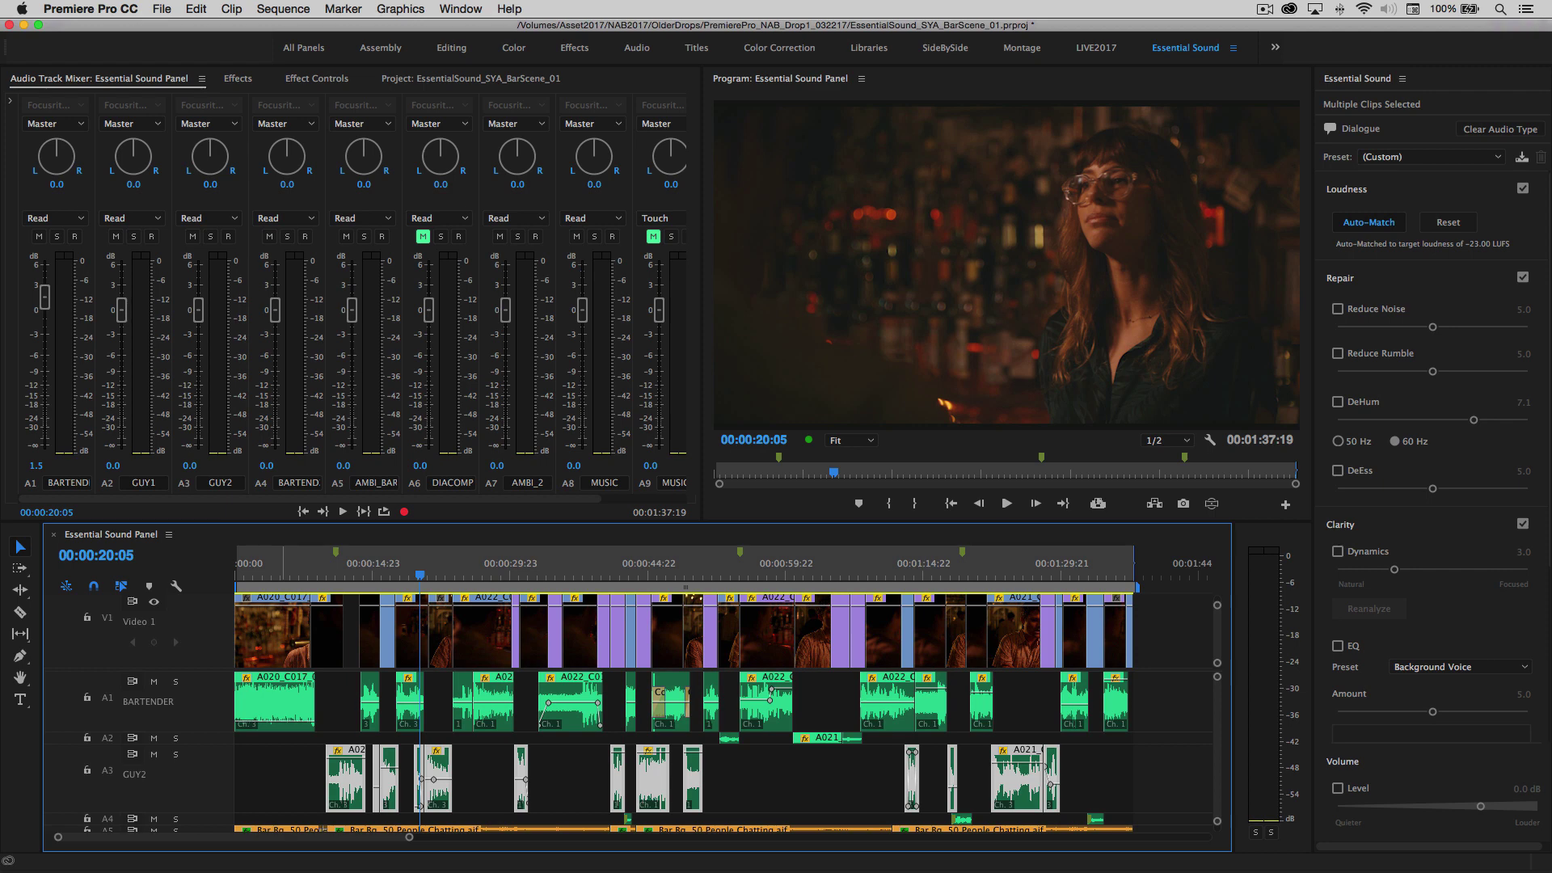
Reselect all BARTENDER clips on track A1 and solo that track
click(1154, 691)
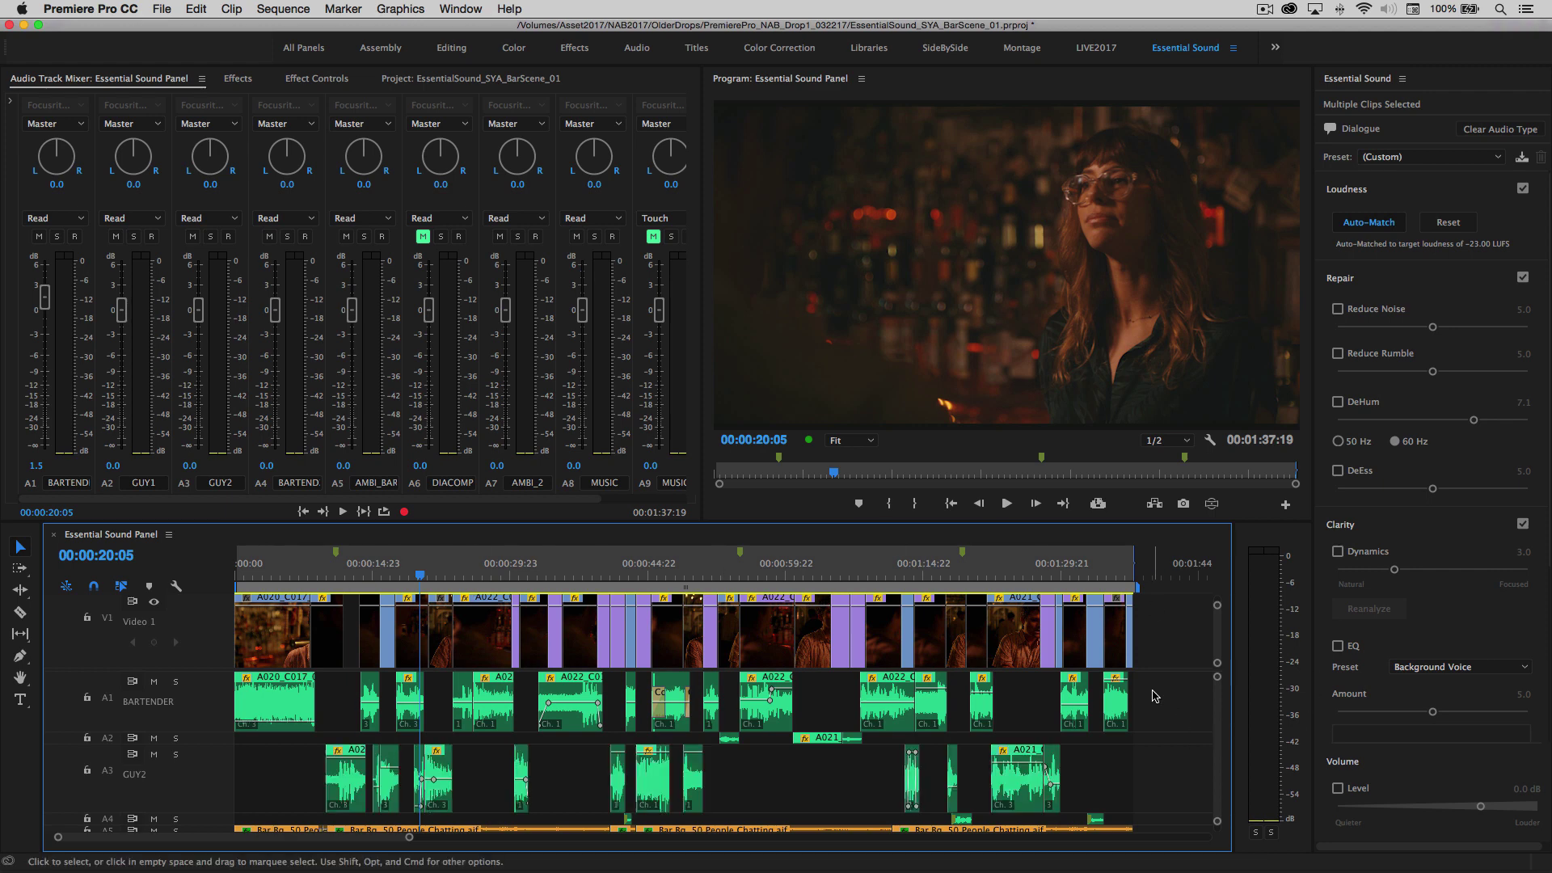
drag(1154, 691, 261, 709)
click(175, 681)
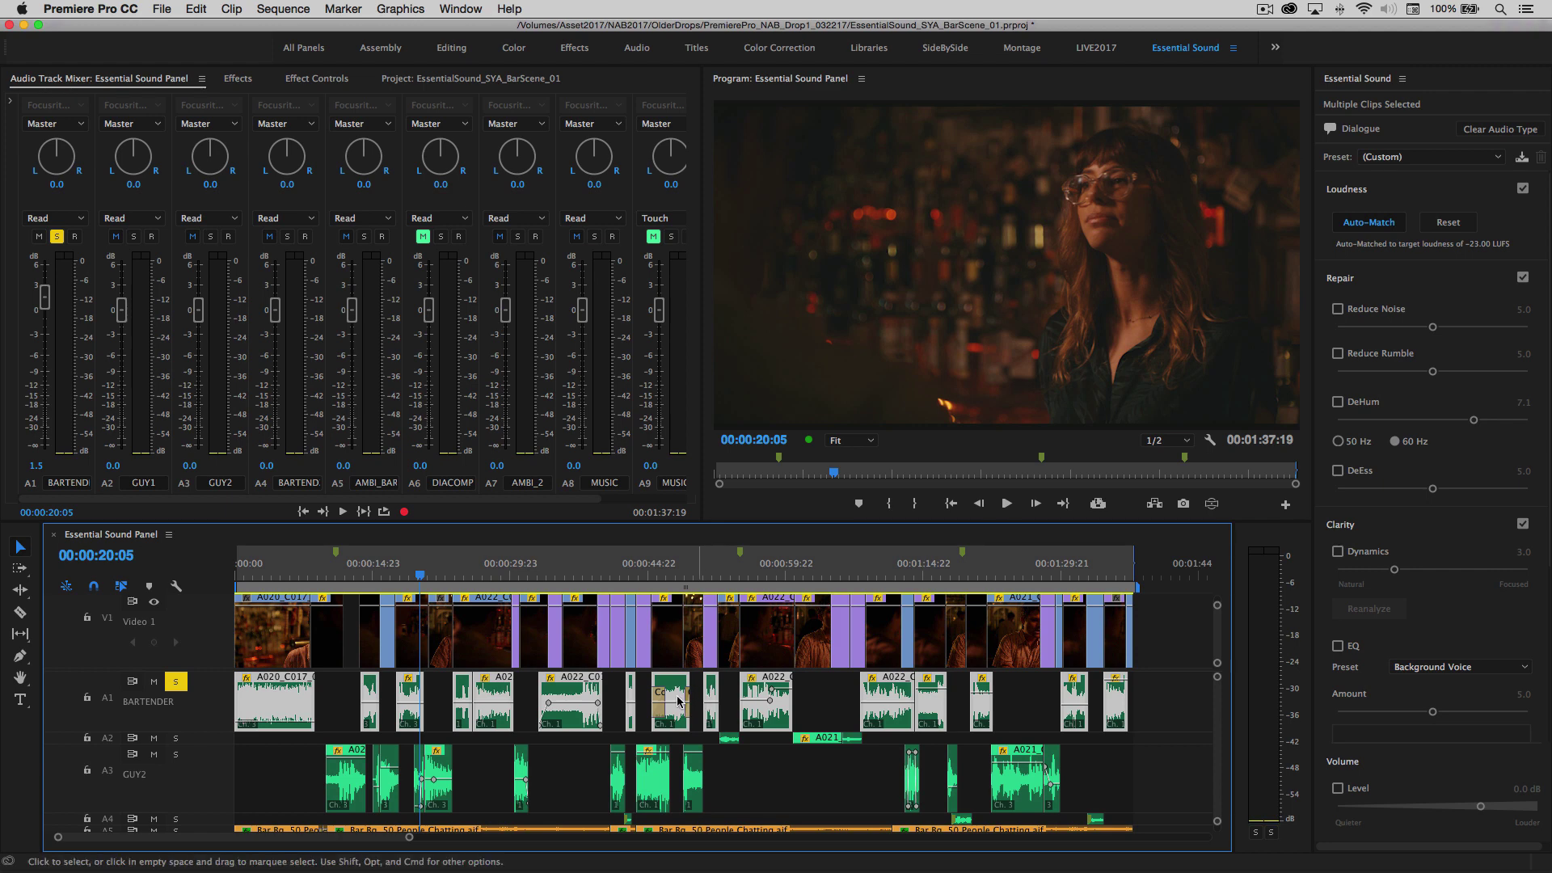
Play the soloed BARTENDER dialogue from 00:00:23:22
click(457, 574)
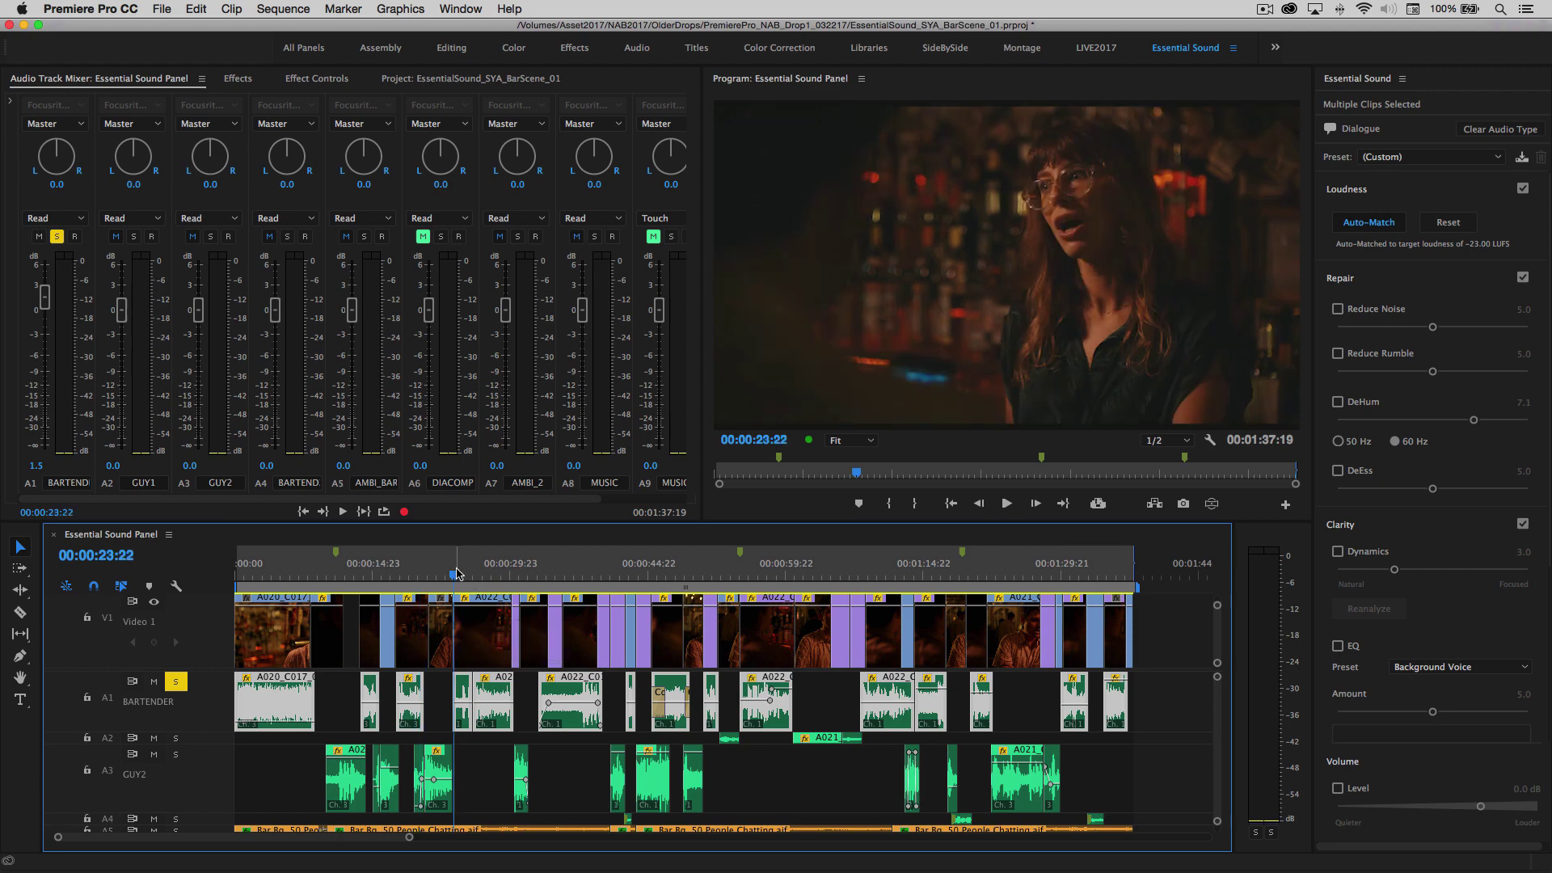
key(space)
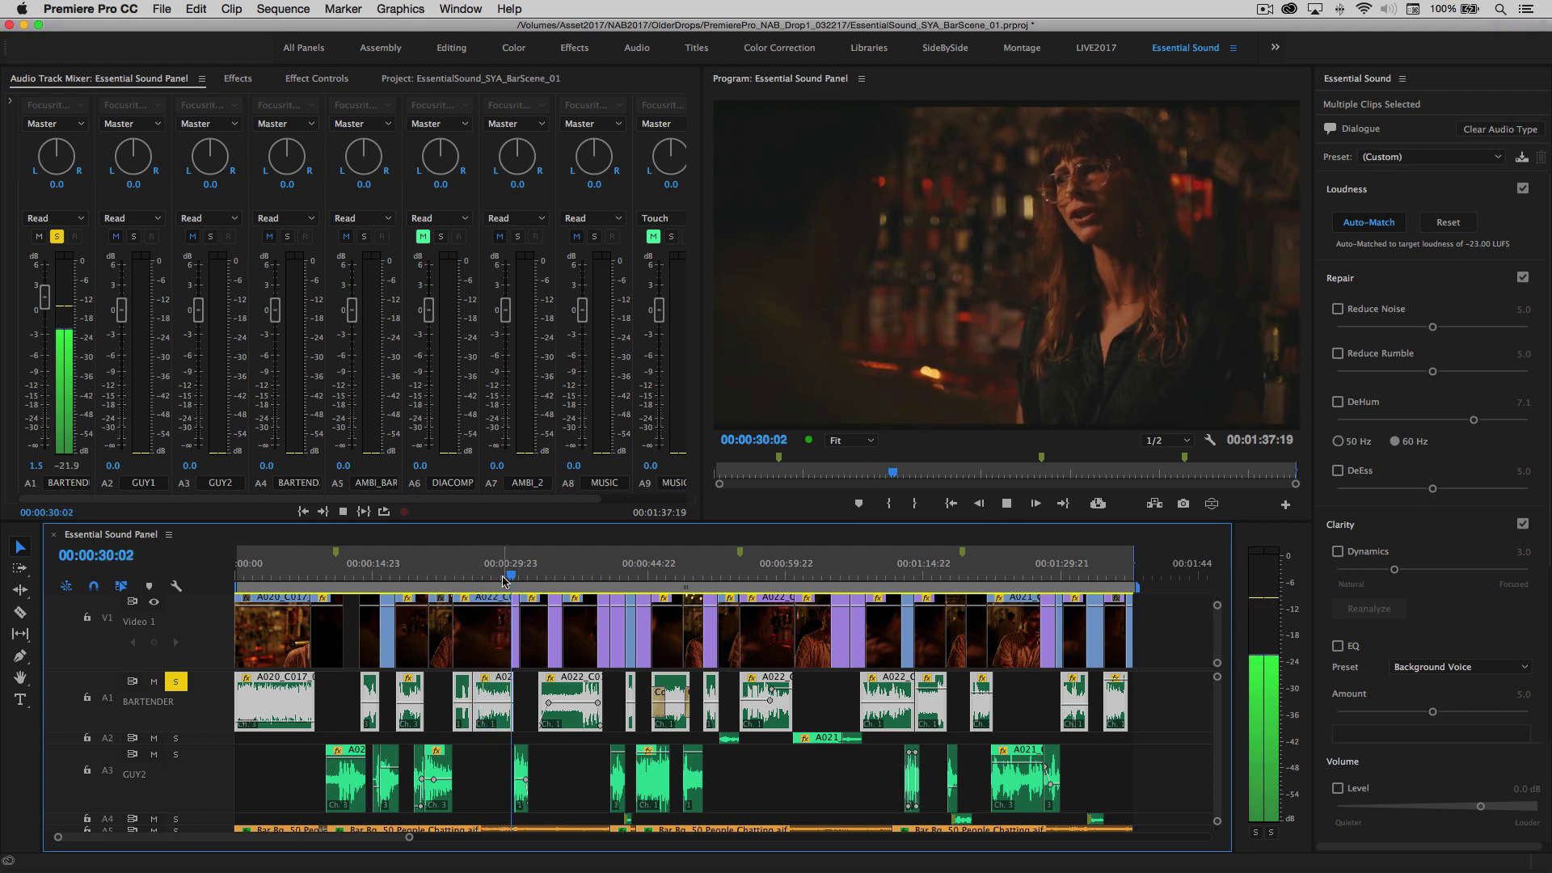
key(space)
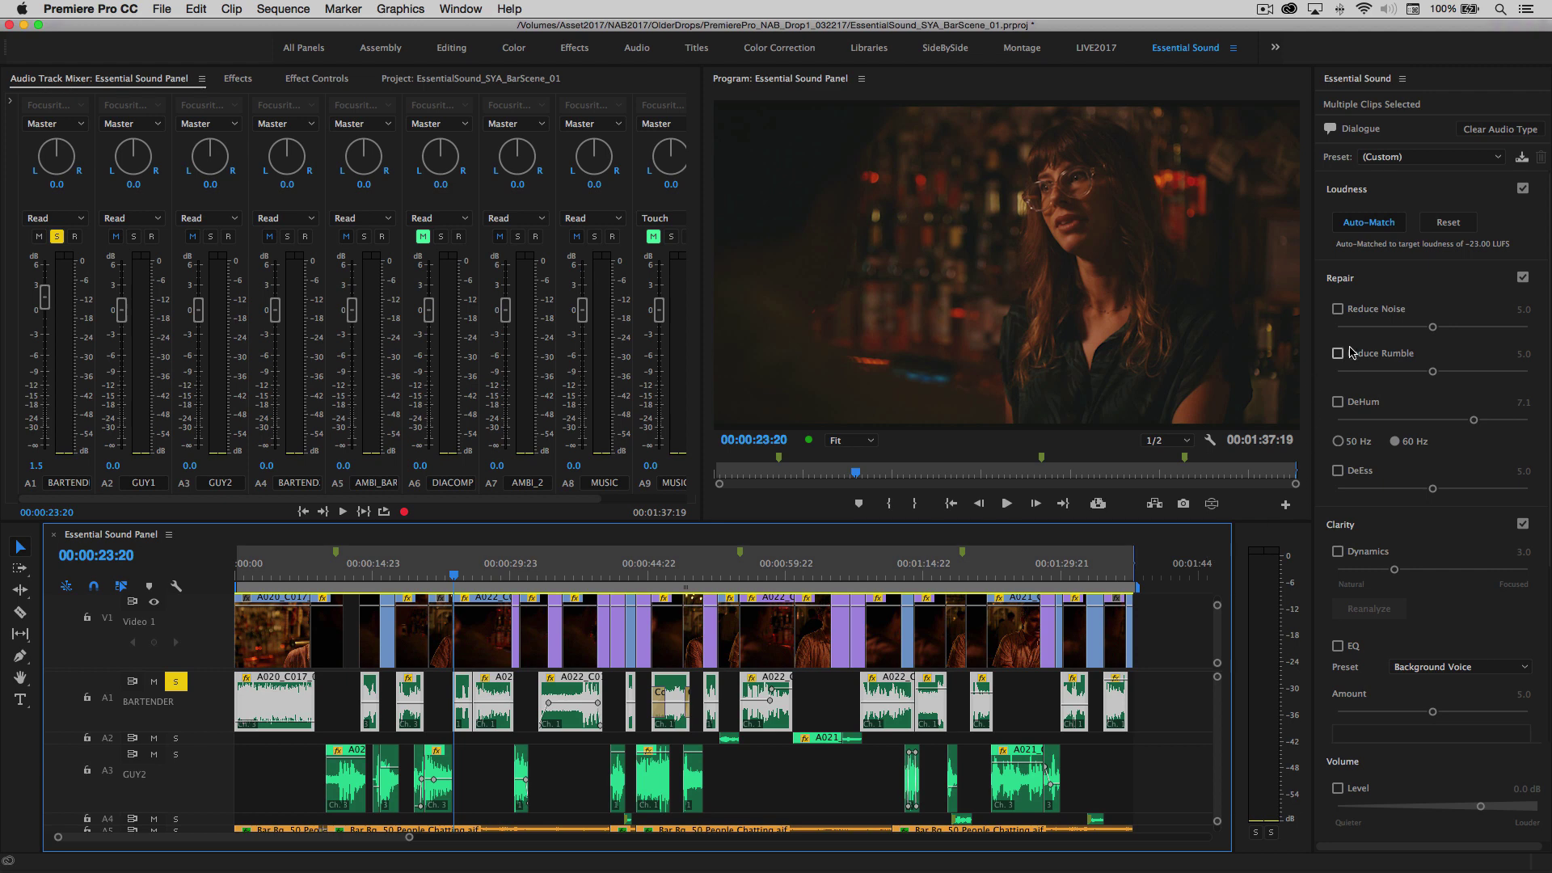
Enable Reduce Rumble at 6.8 and DeHum at 2.5, then play back the repaired dialogue
click(1337, 353)
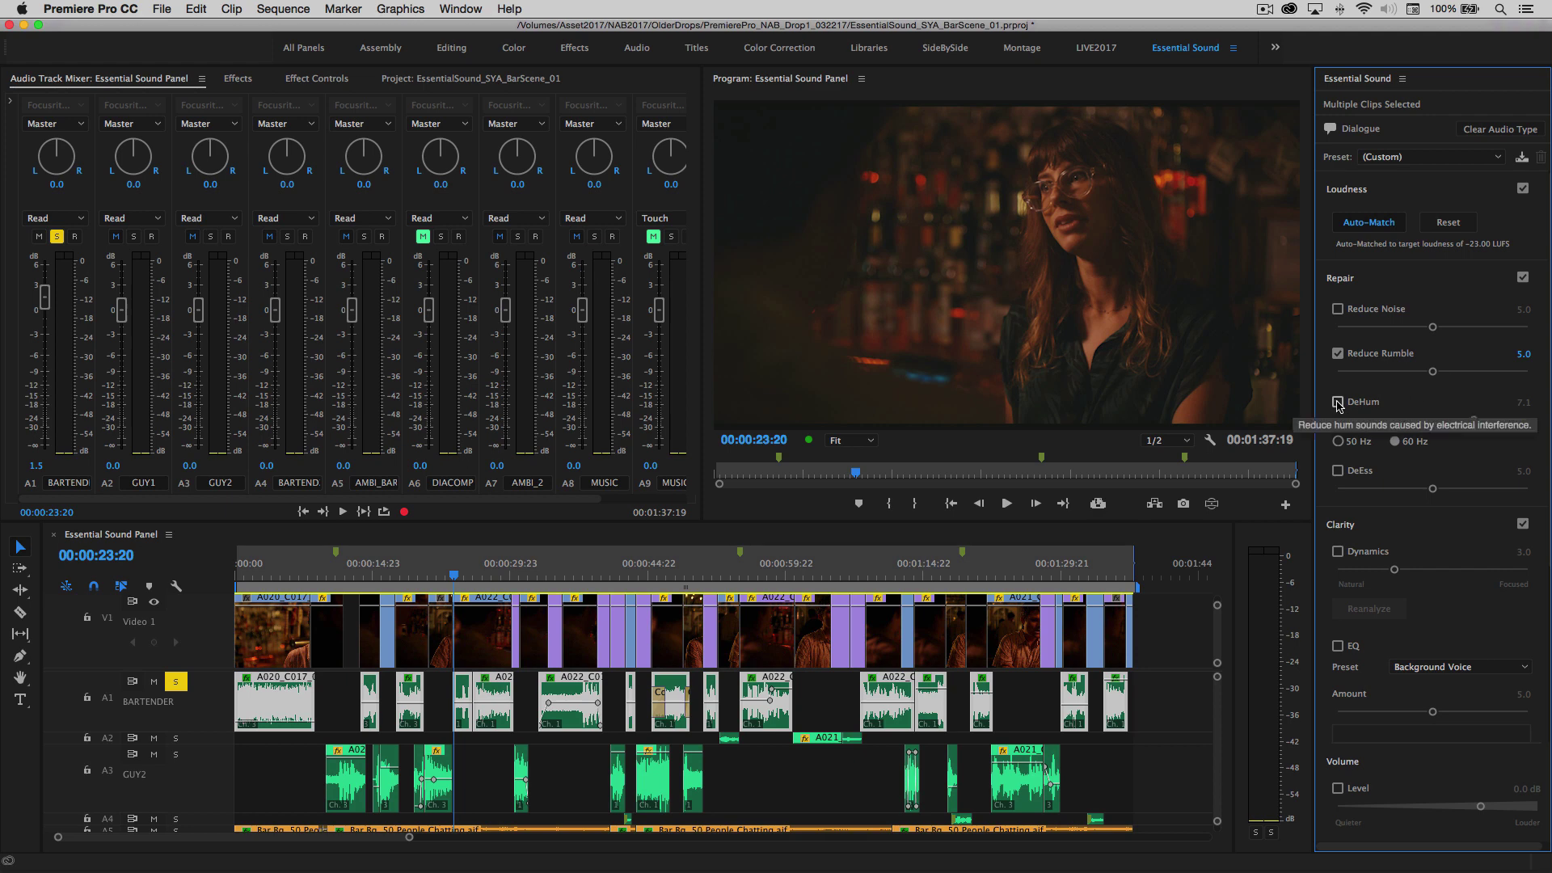
click(1338, 401)
drag(1474, 420, 1385, 422)
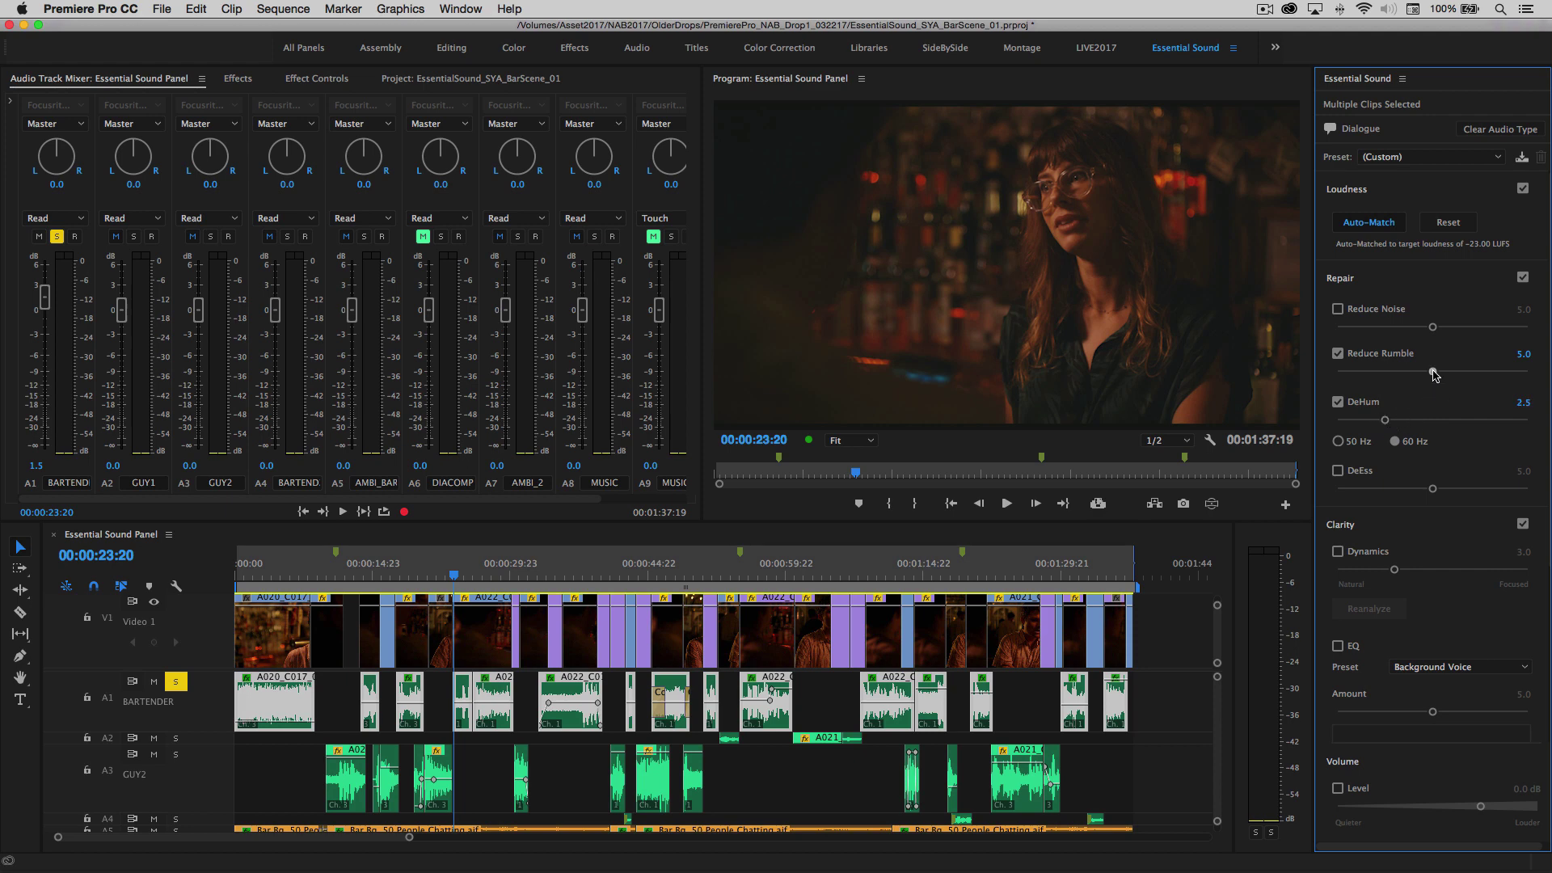
drag(1432, 372, 1464, 375)
key(space)
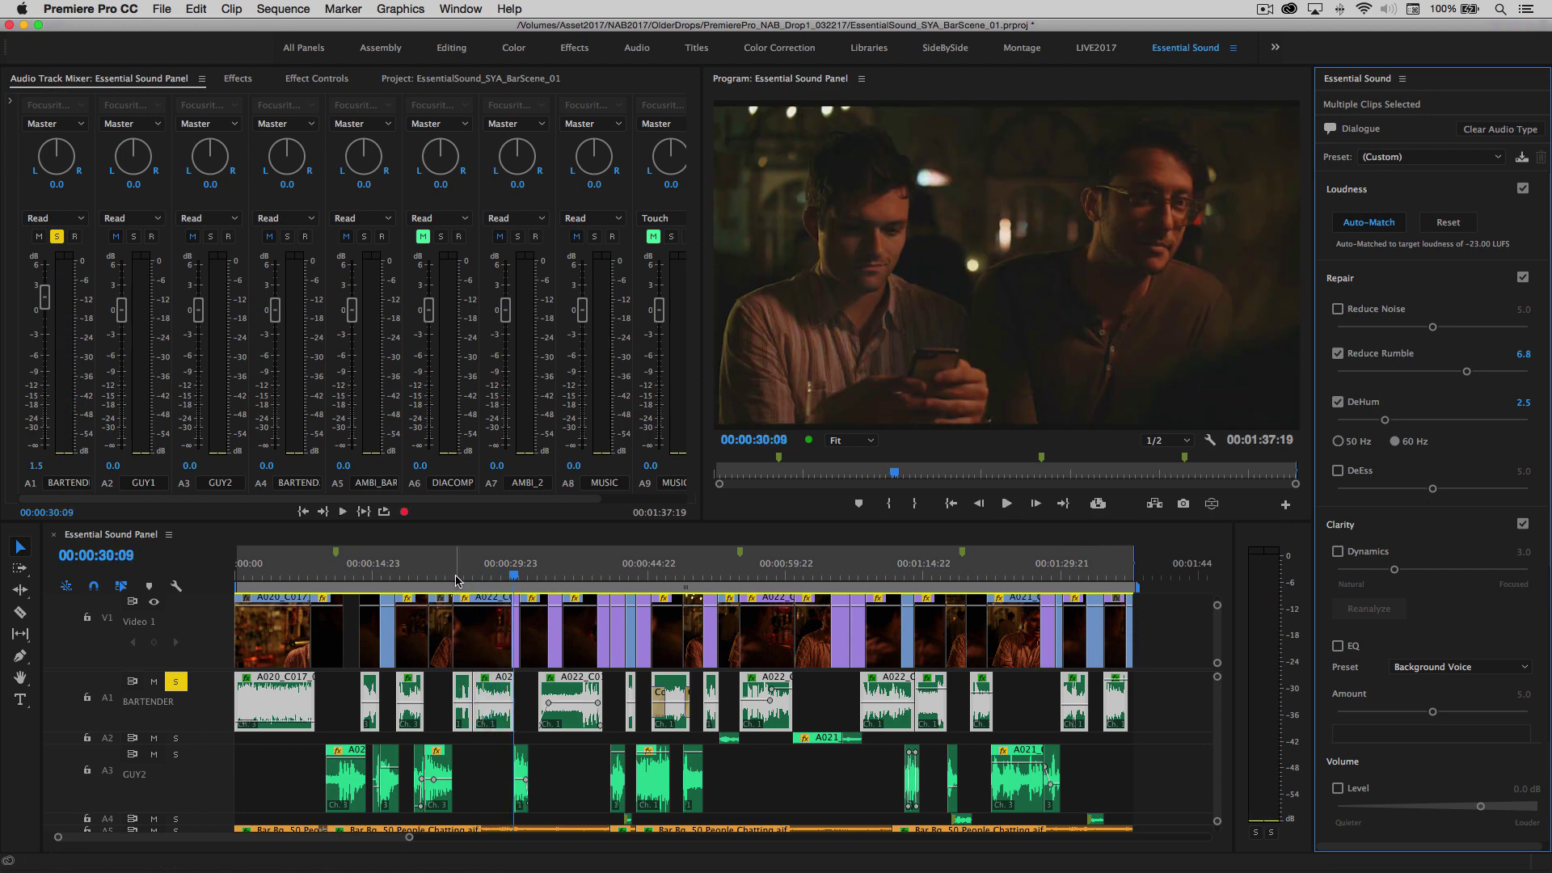
A/B compare the dialogue with Reduce Rumble and DeHum off, then back on
click(454, 576)
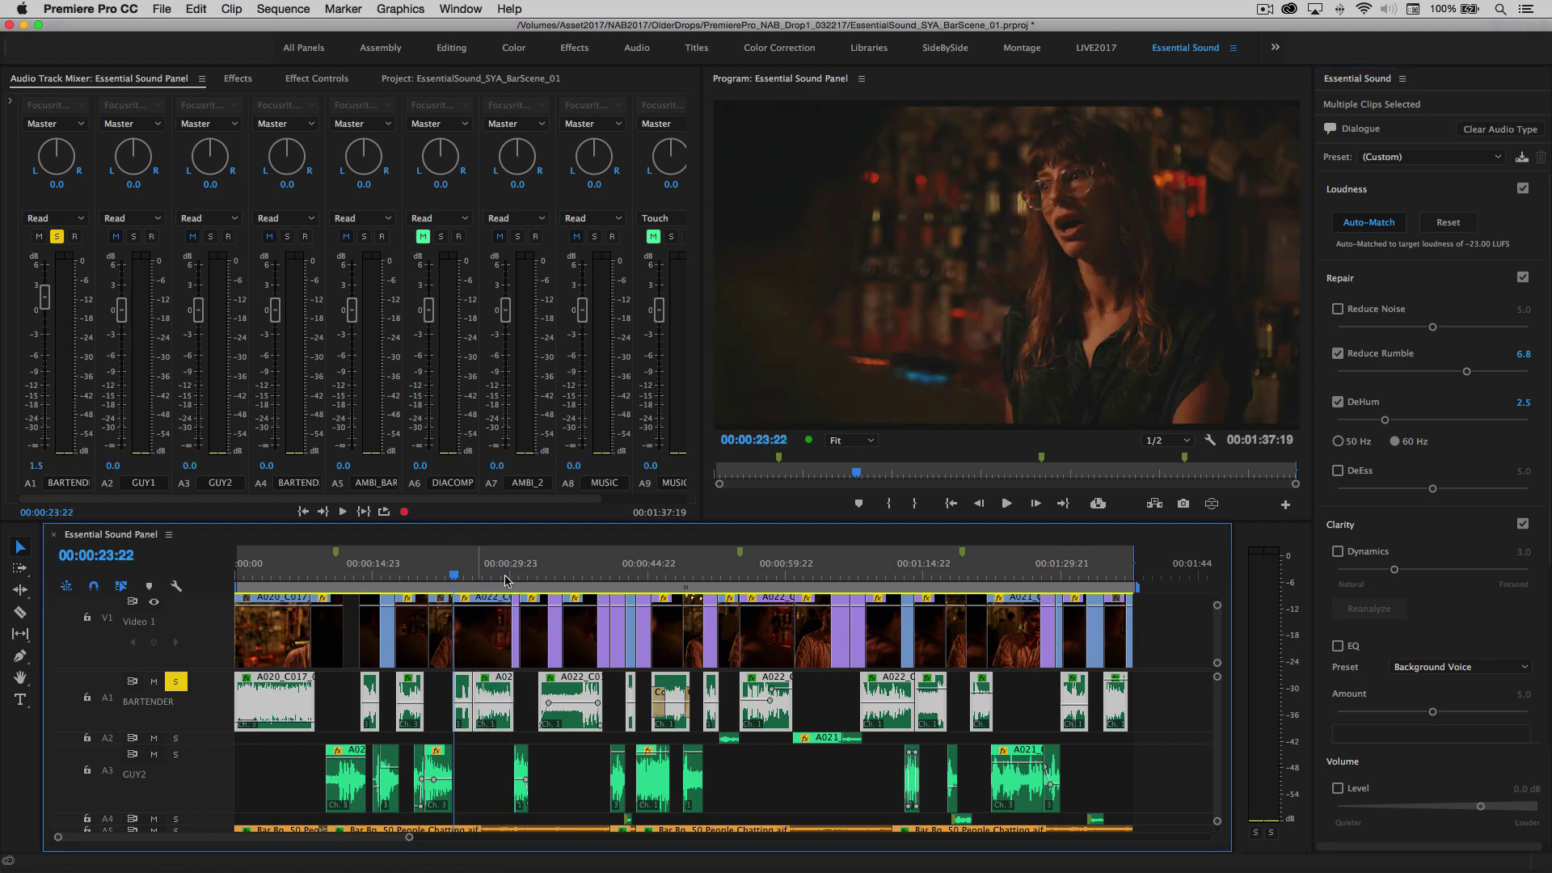
click(1338, 353)
click(1338, 402)
key(space)
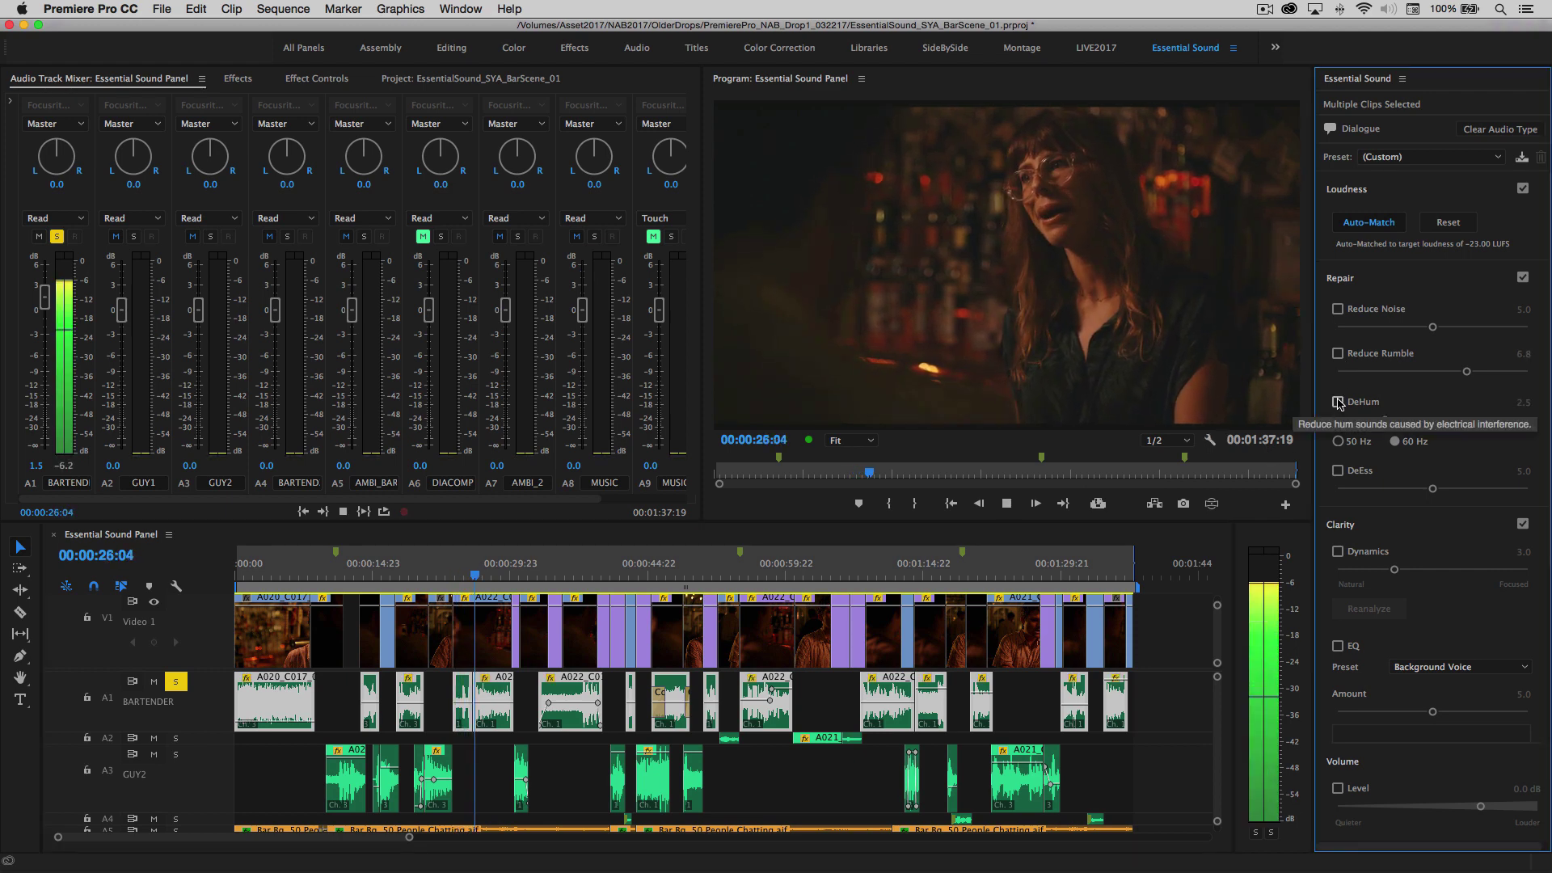
click(459, 575)
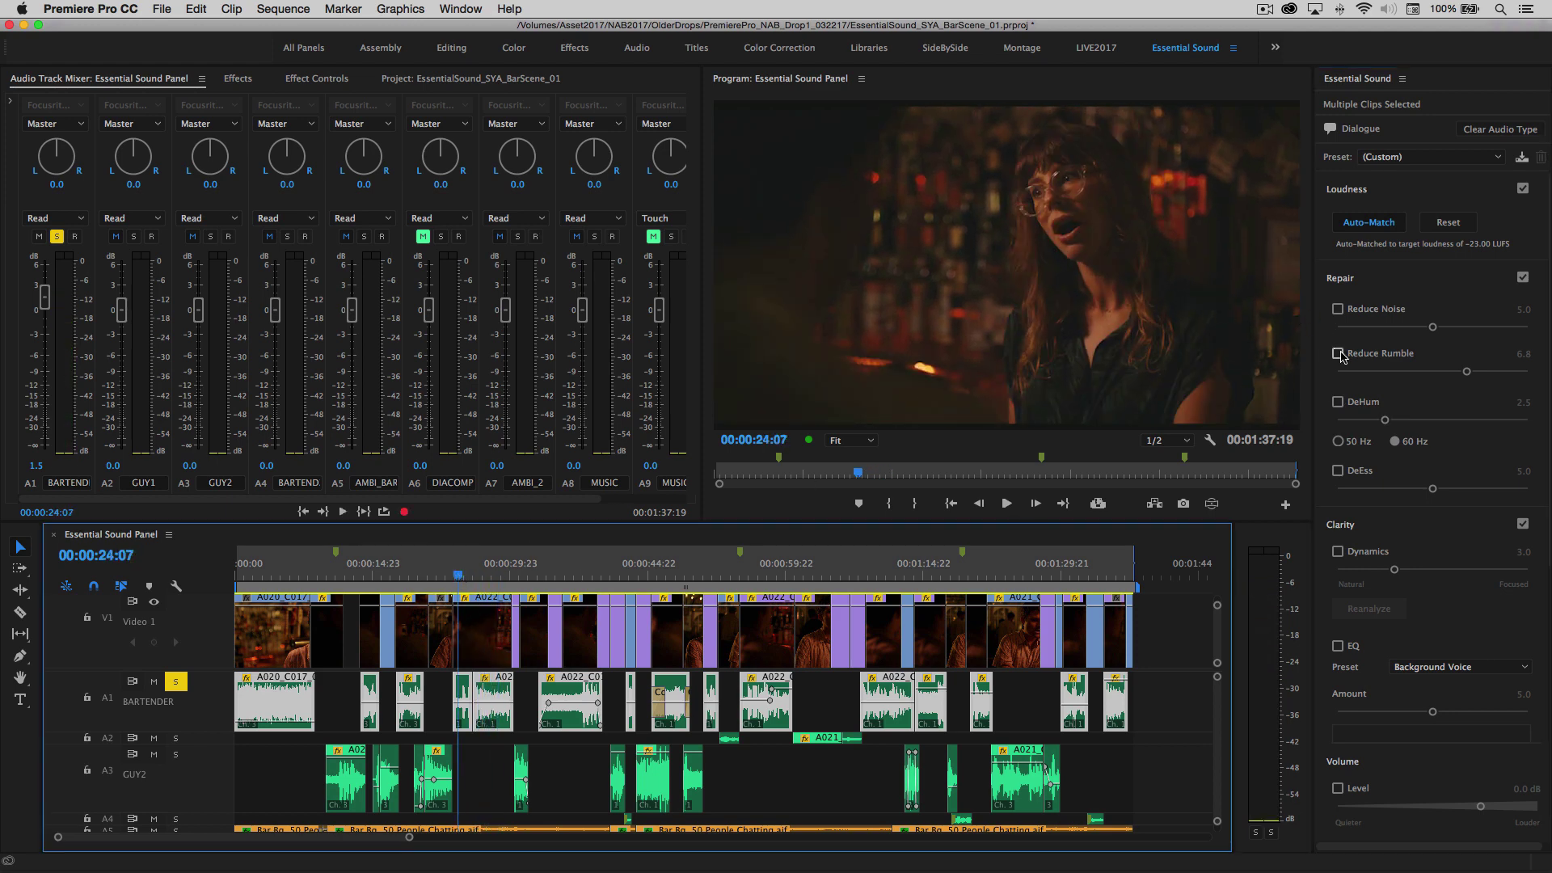
click(1337, 354)
click(1338, 401)
key(space)
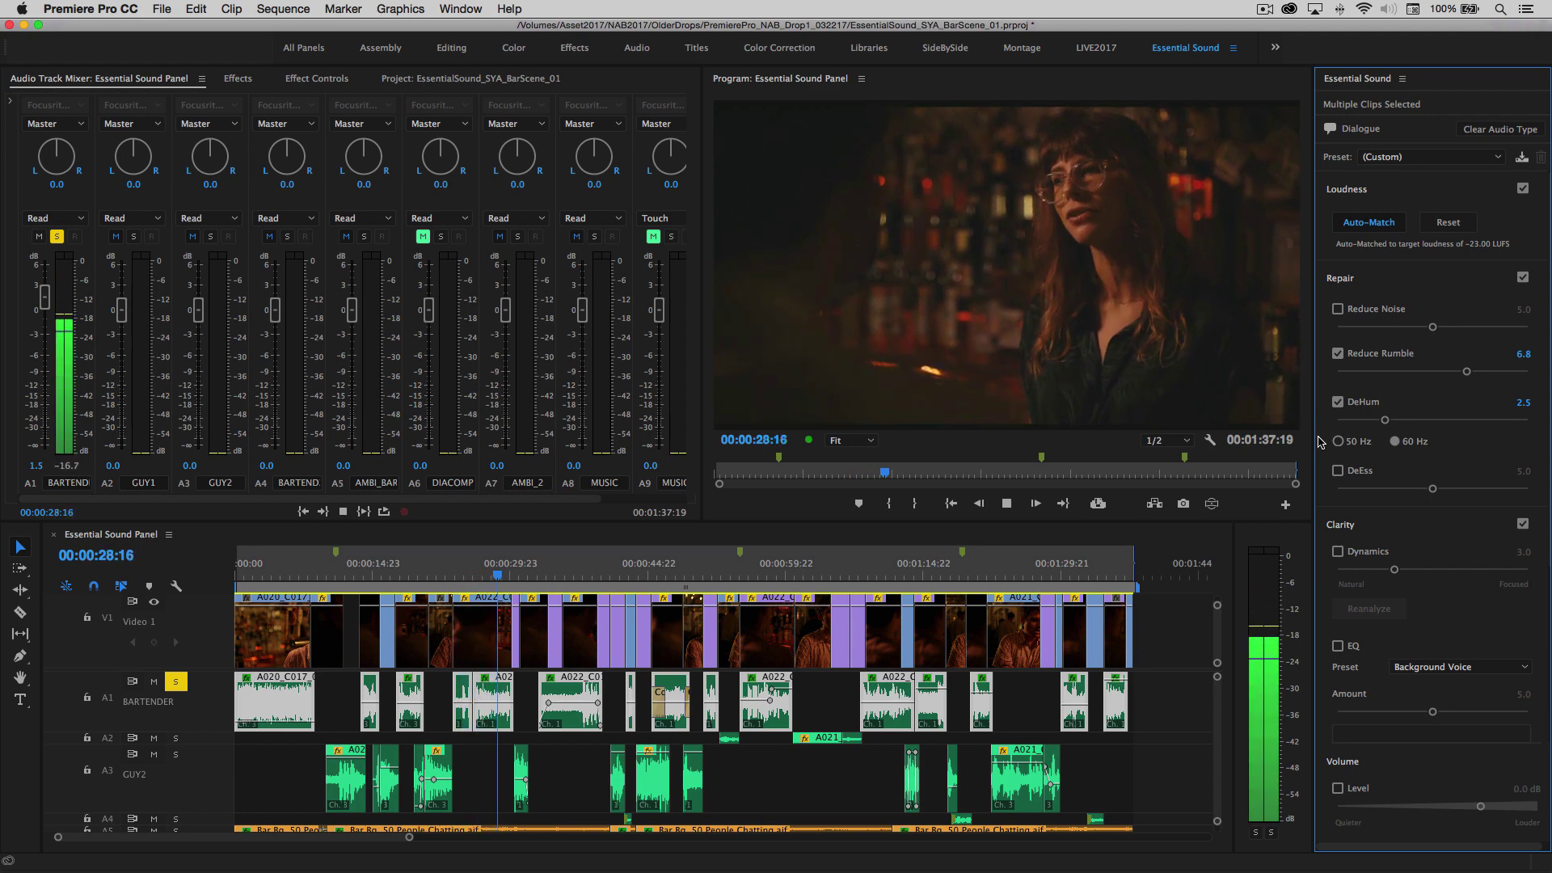
key(space)
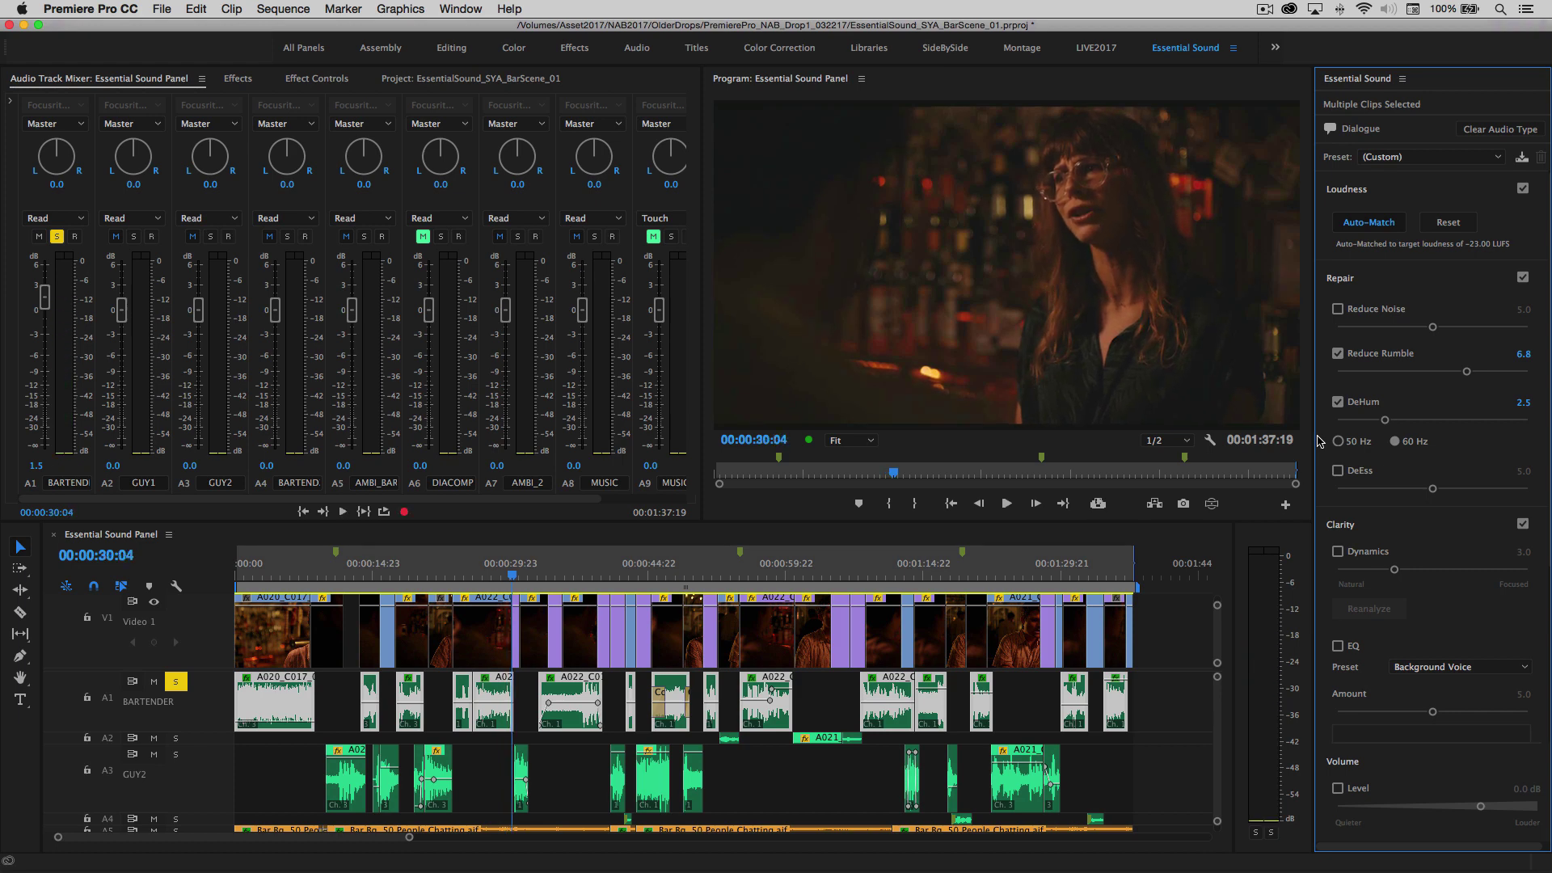
Enable Reduce Noise at 5.5, audition it from 00:00:24:07, then deselect the clips
click(1337, 309)
click(456, 576)
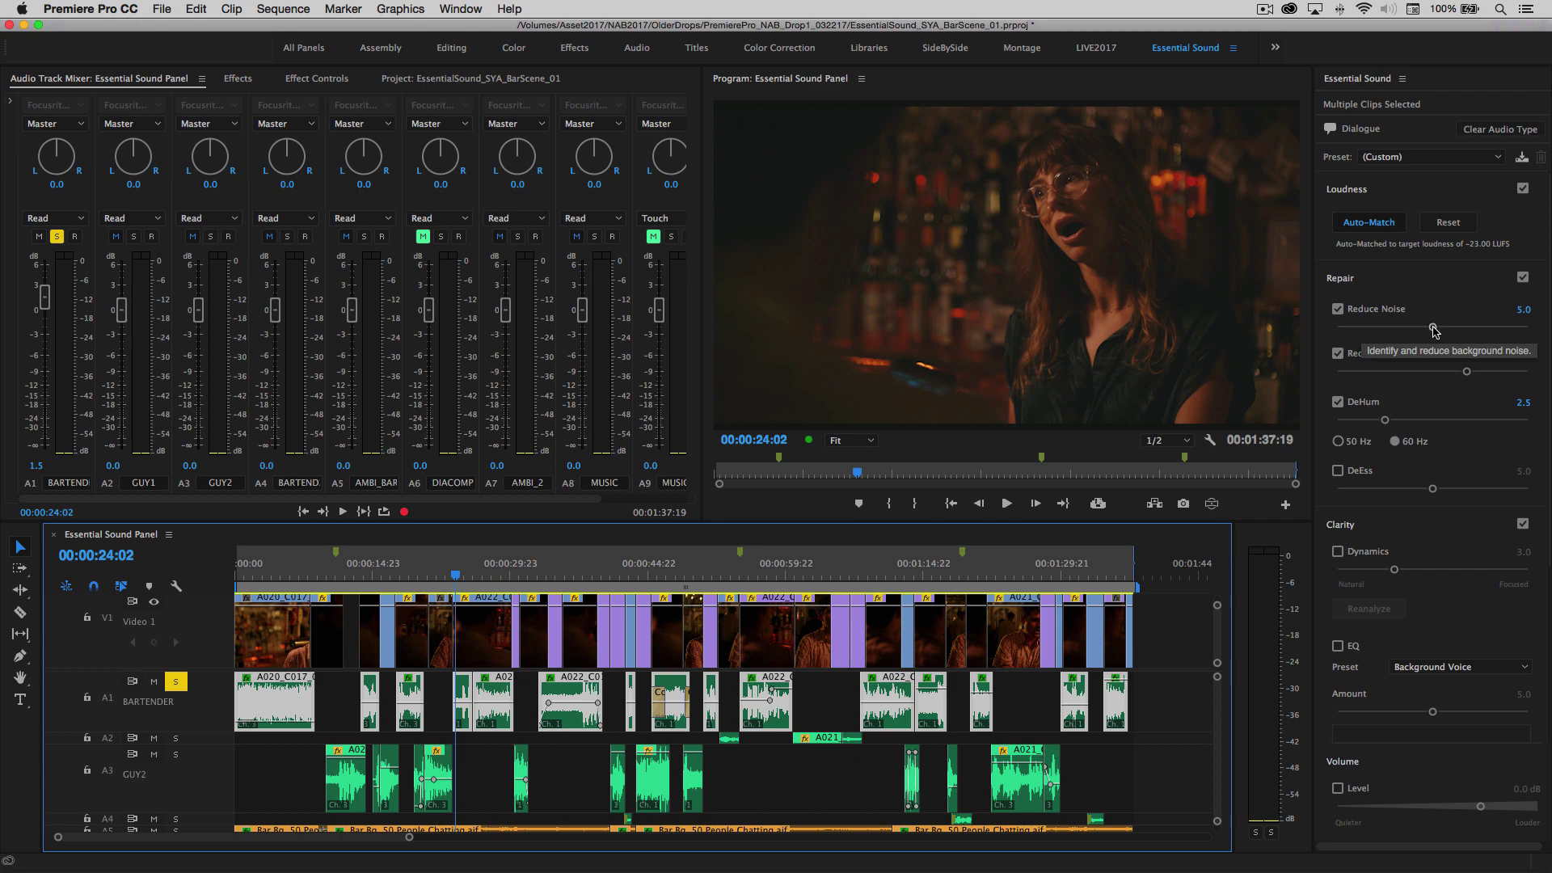
key(space)
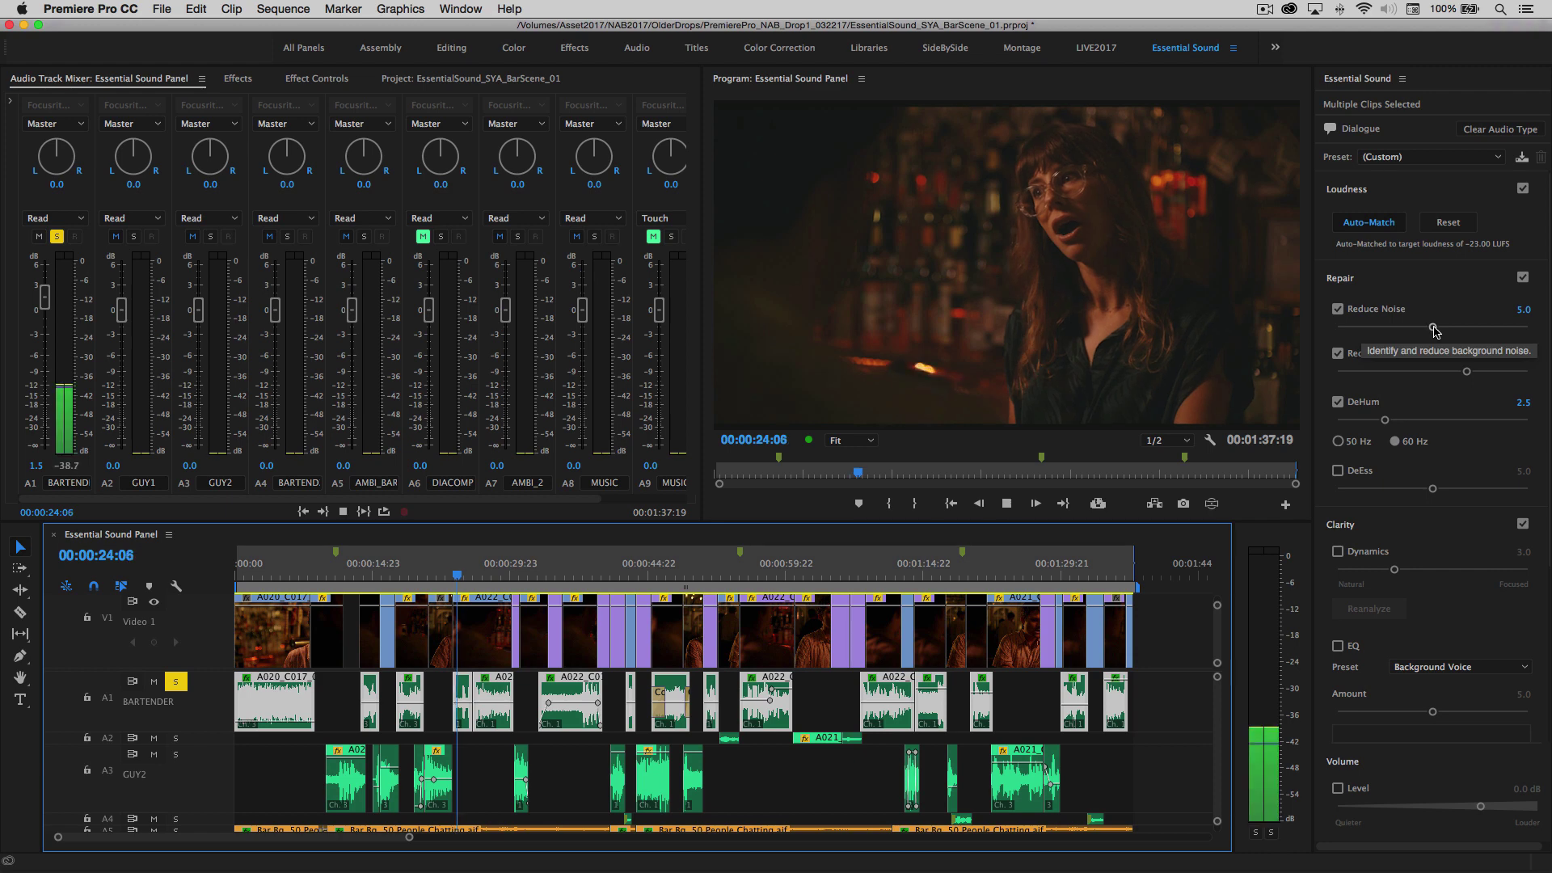
drag(1433, 328, 1444, 332)
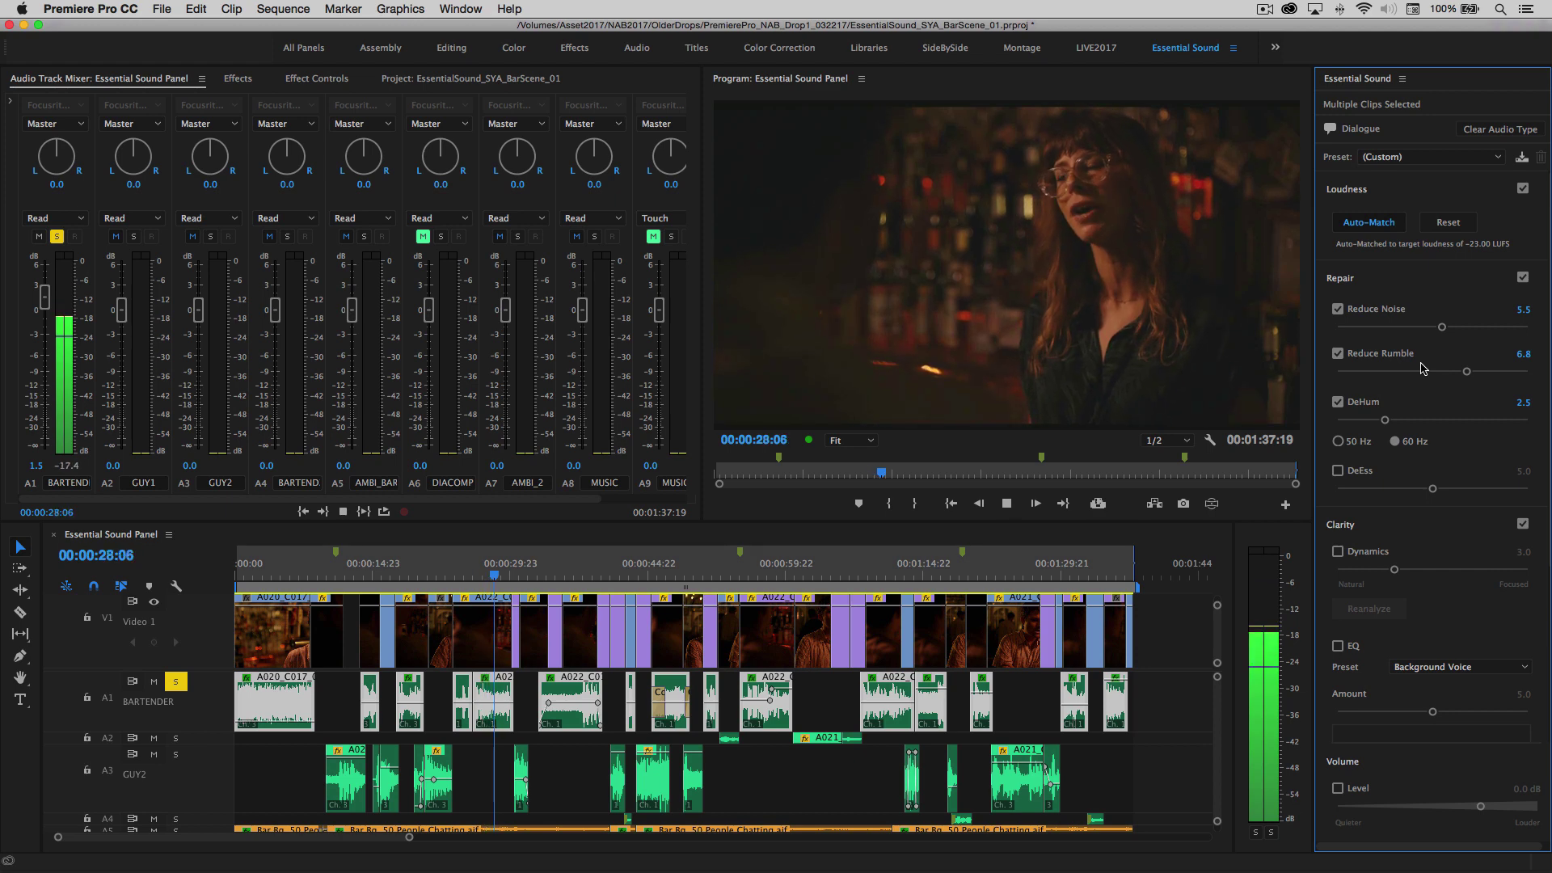
key(space)
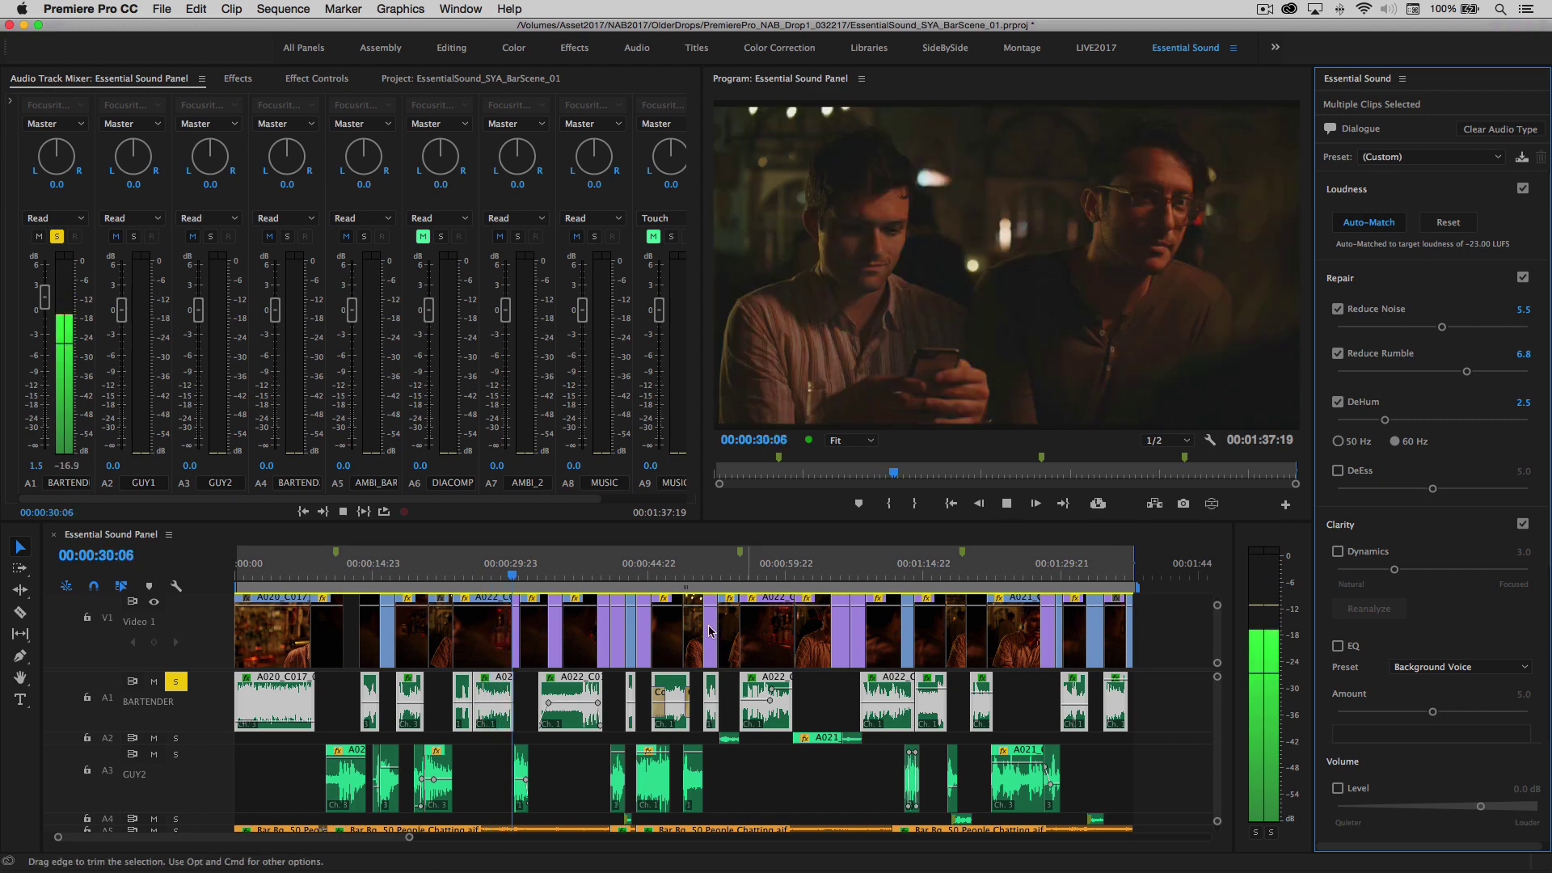
click(408, 577)
drag(408, 577, 458, 577)
key(space)
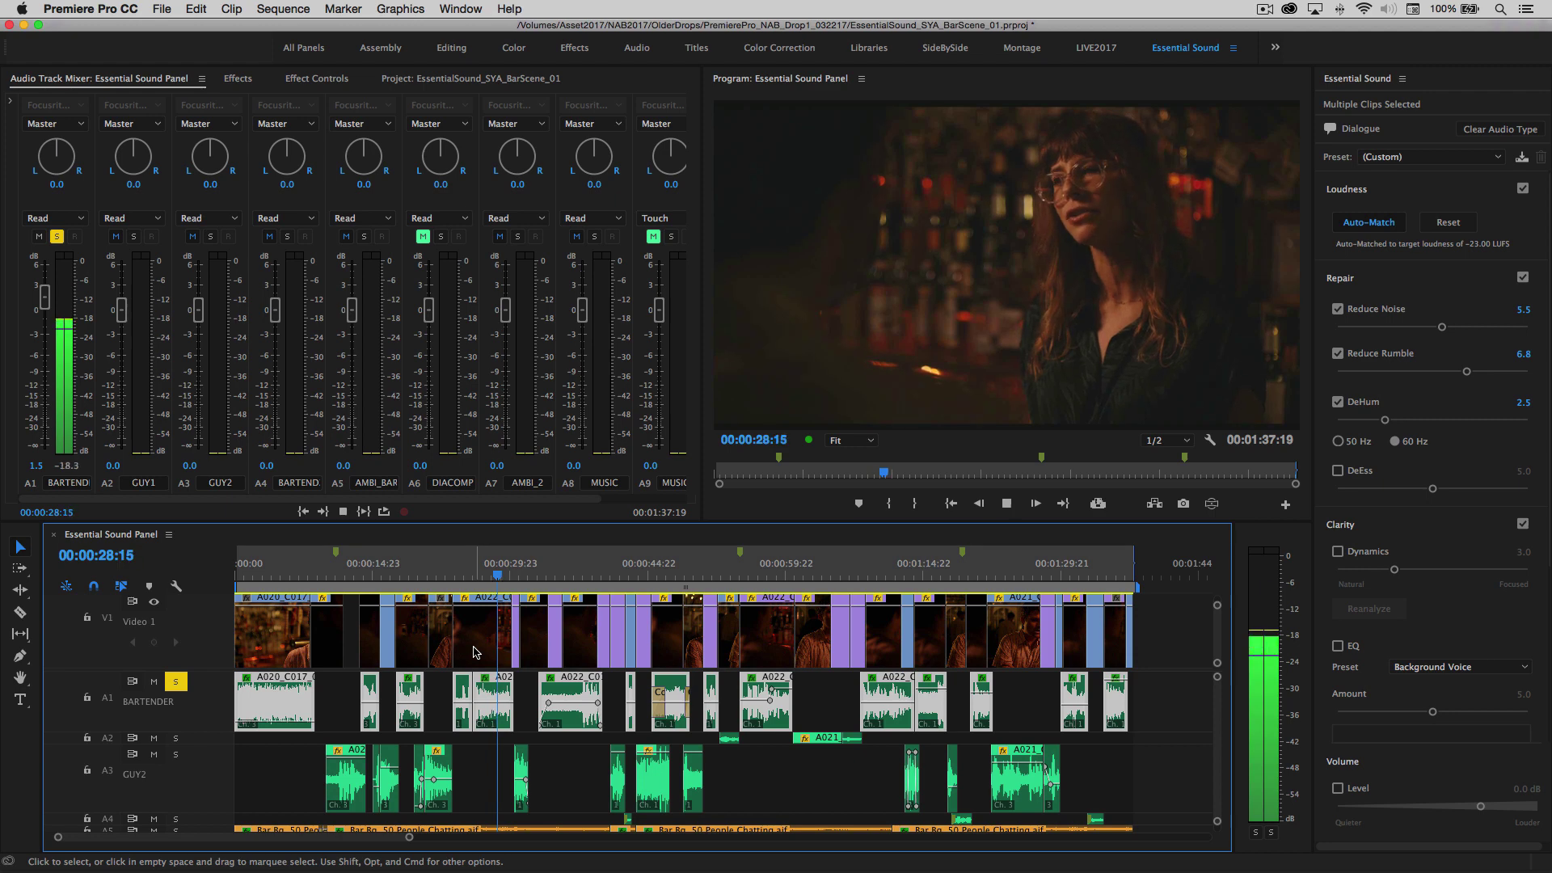
key(space)
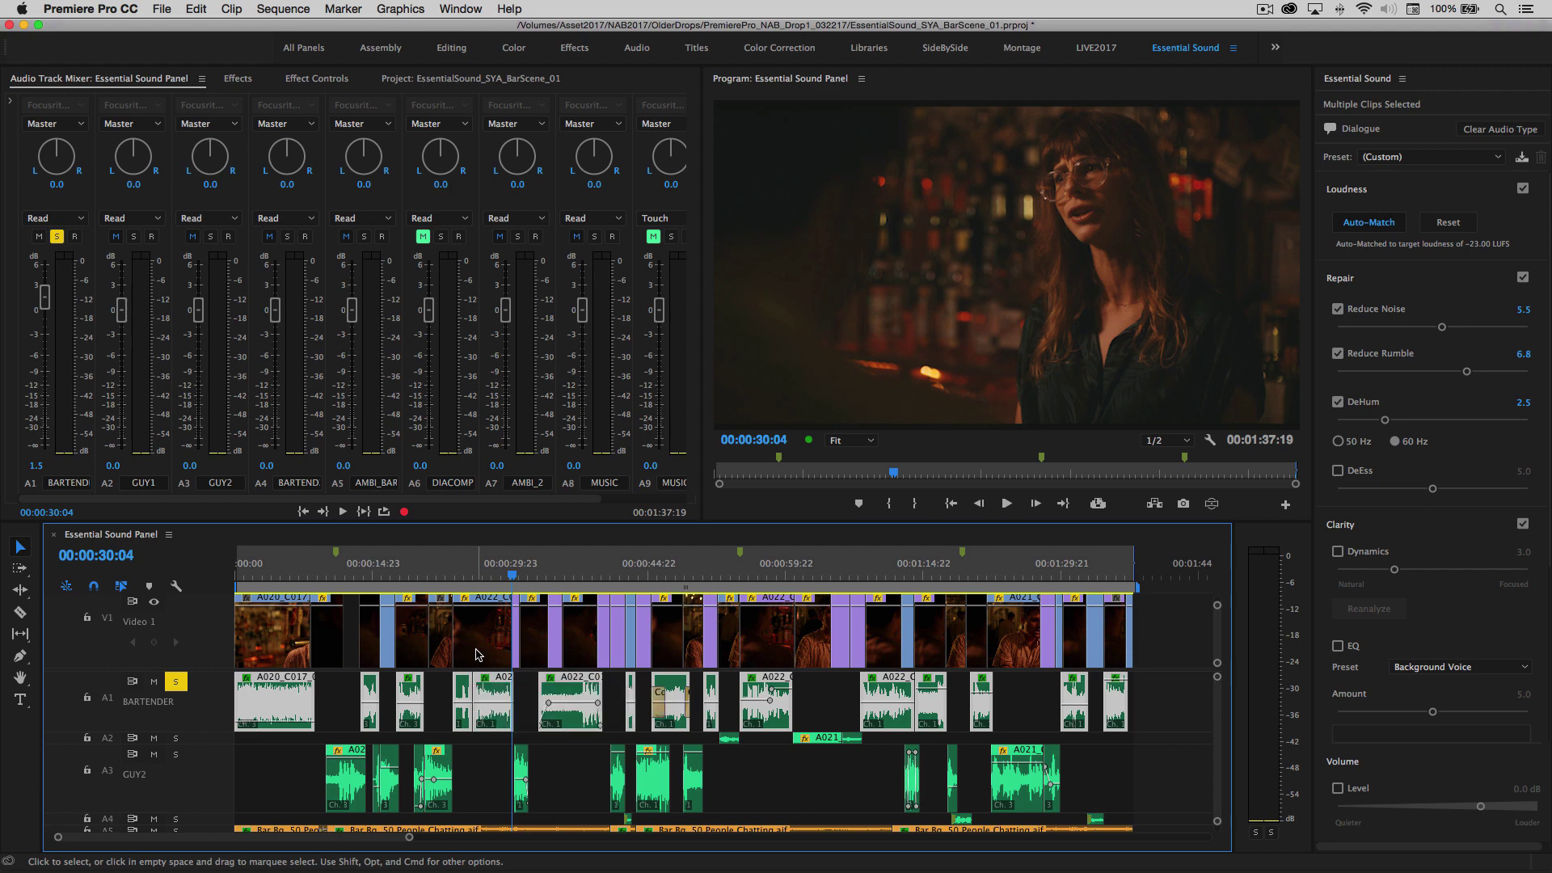
click(442, 695)
Select clip A022_C014_062804_001.R3D, view its Adaptive Noise Reduction, and raise Reduce Noise to 5.8
click(498, 694)
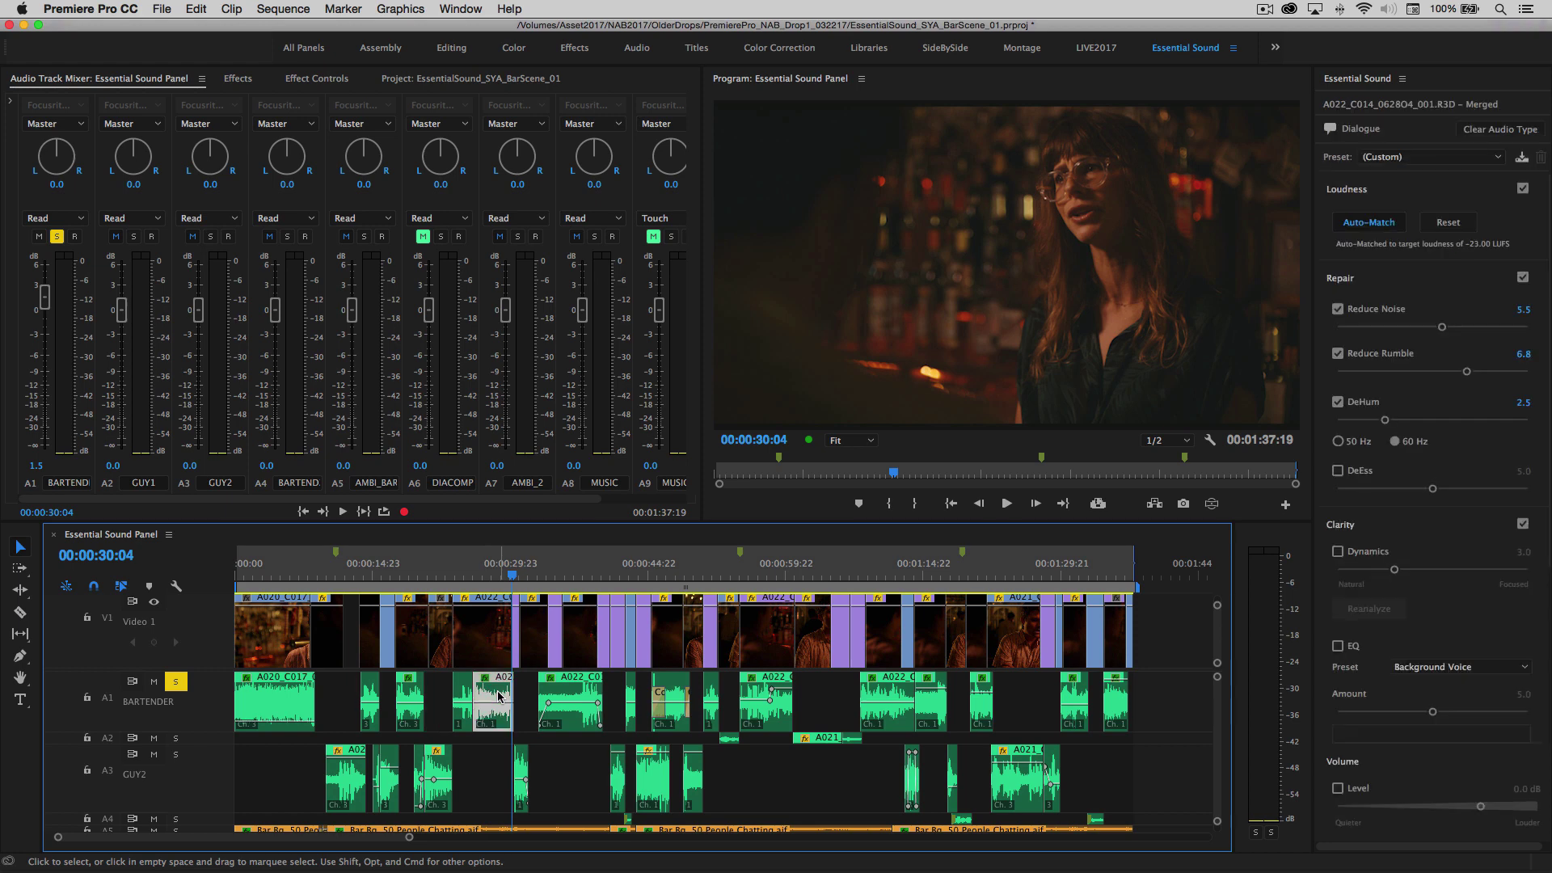
click(307, 80)
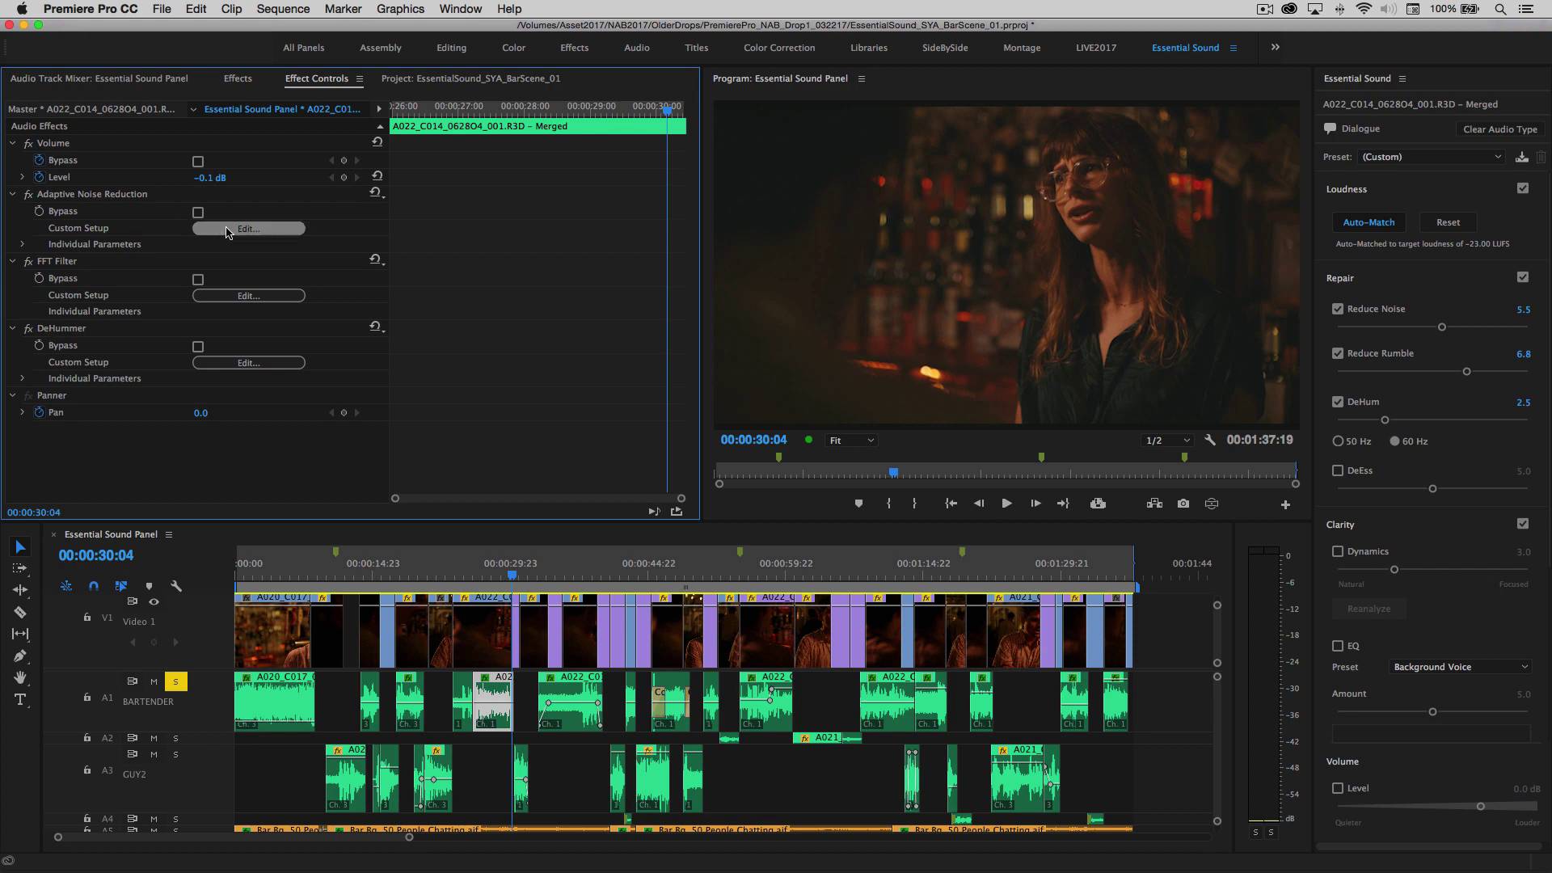
click(227, 232)
drag(770, 318, 776, 240)
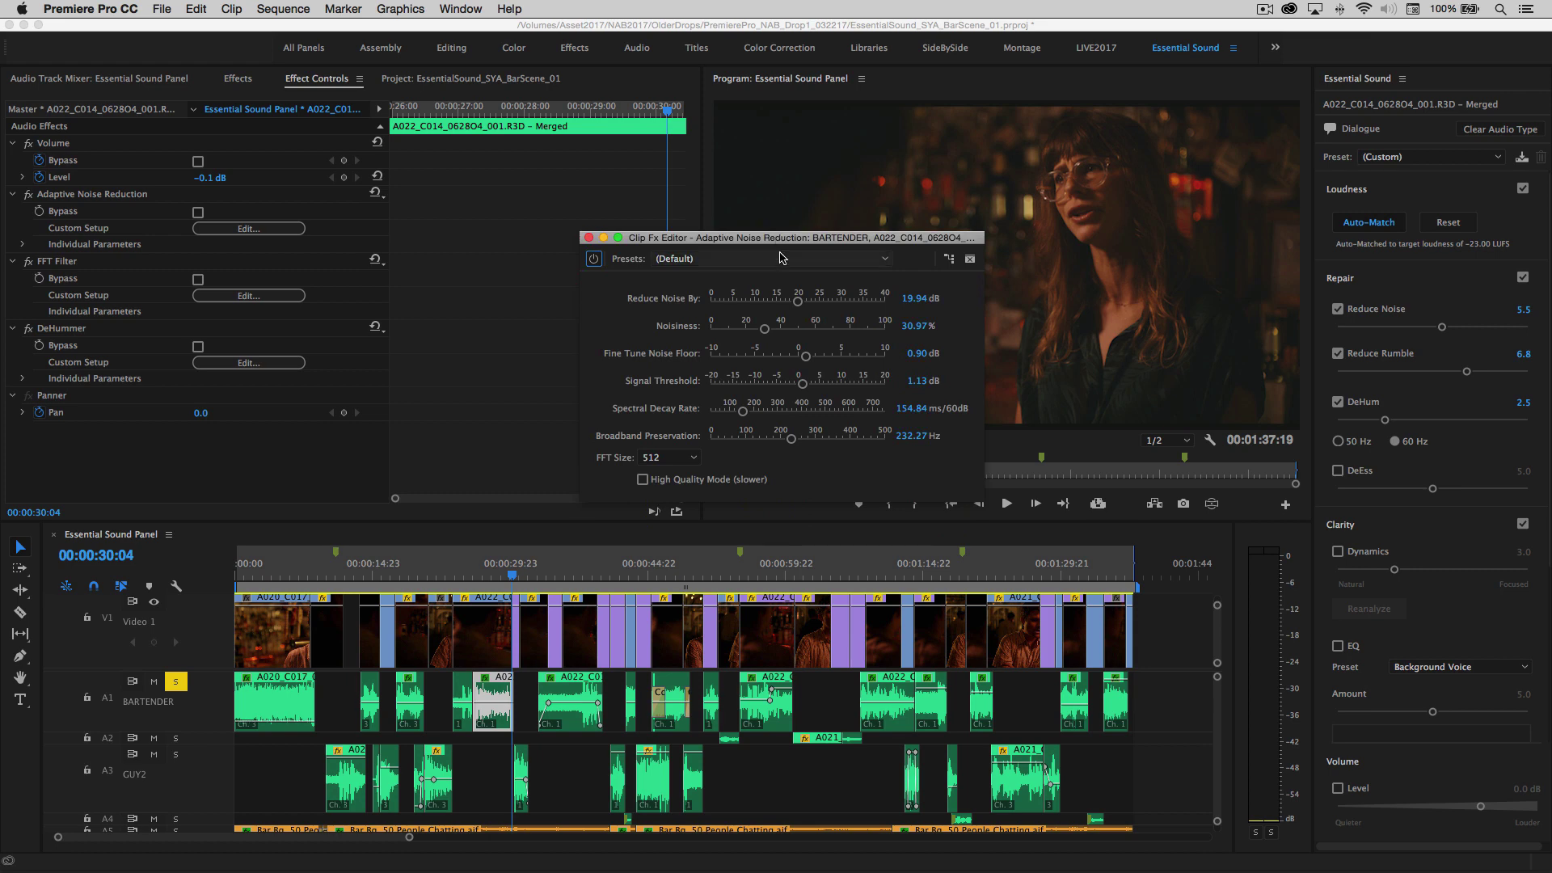
click(1442, 330)
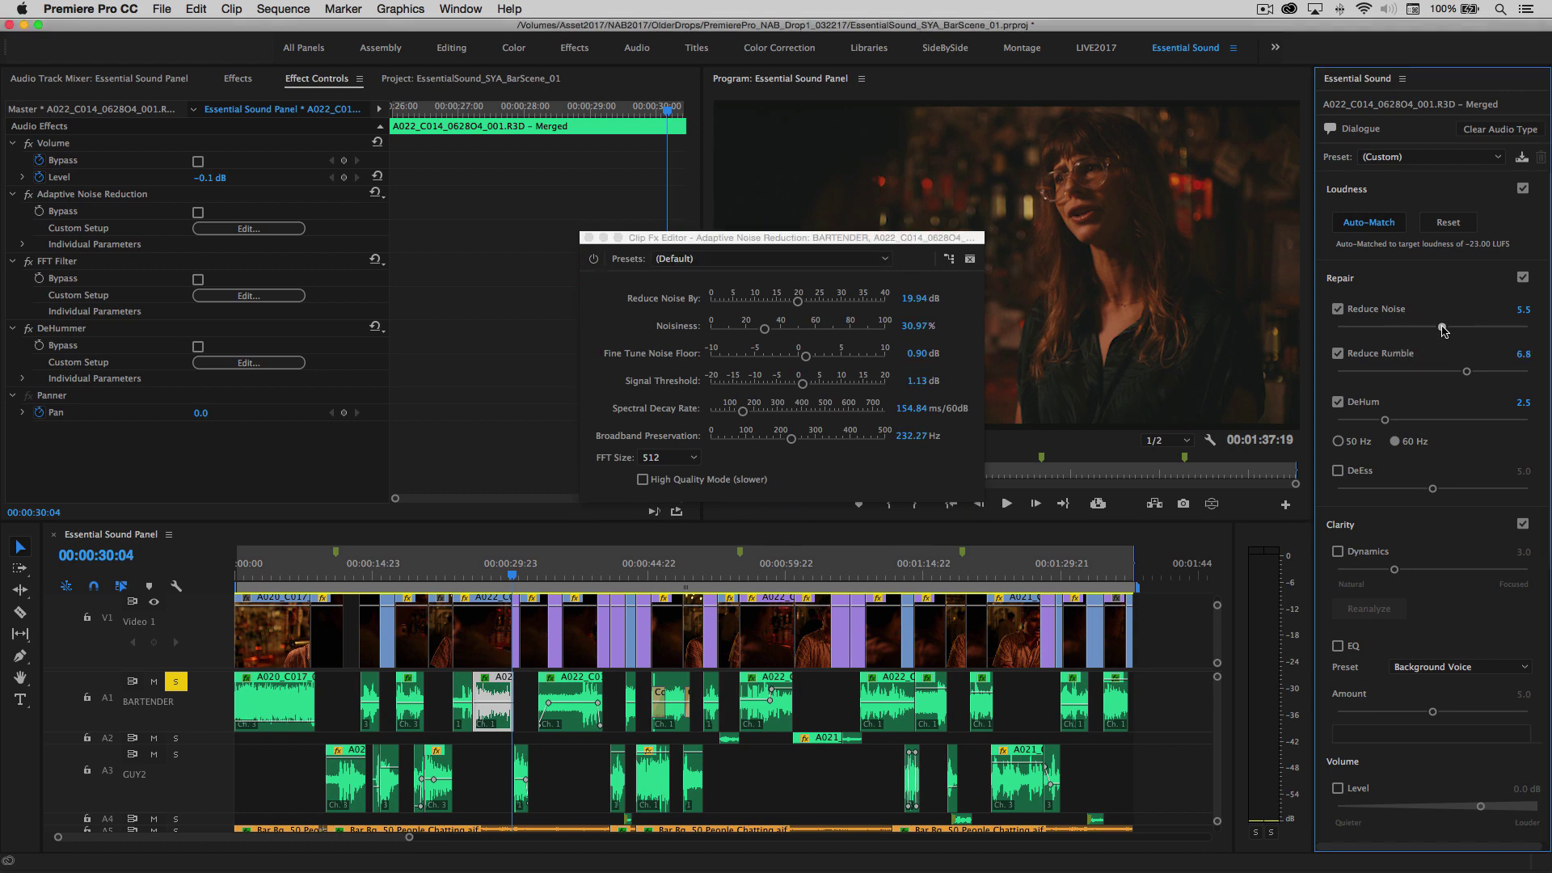
mouse_move(1442, 330)
mouse_down()
mouse_move(1390, 329)
mouse_move(1495, 330)
mouse_move(1421, 332)
mouse_move(1448, 330)
mouse_up()
click(589, 238)
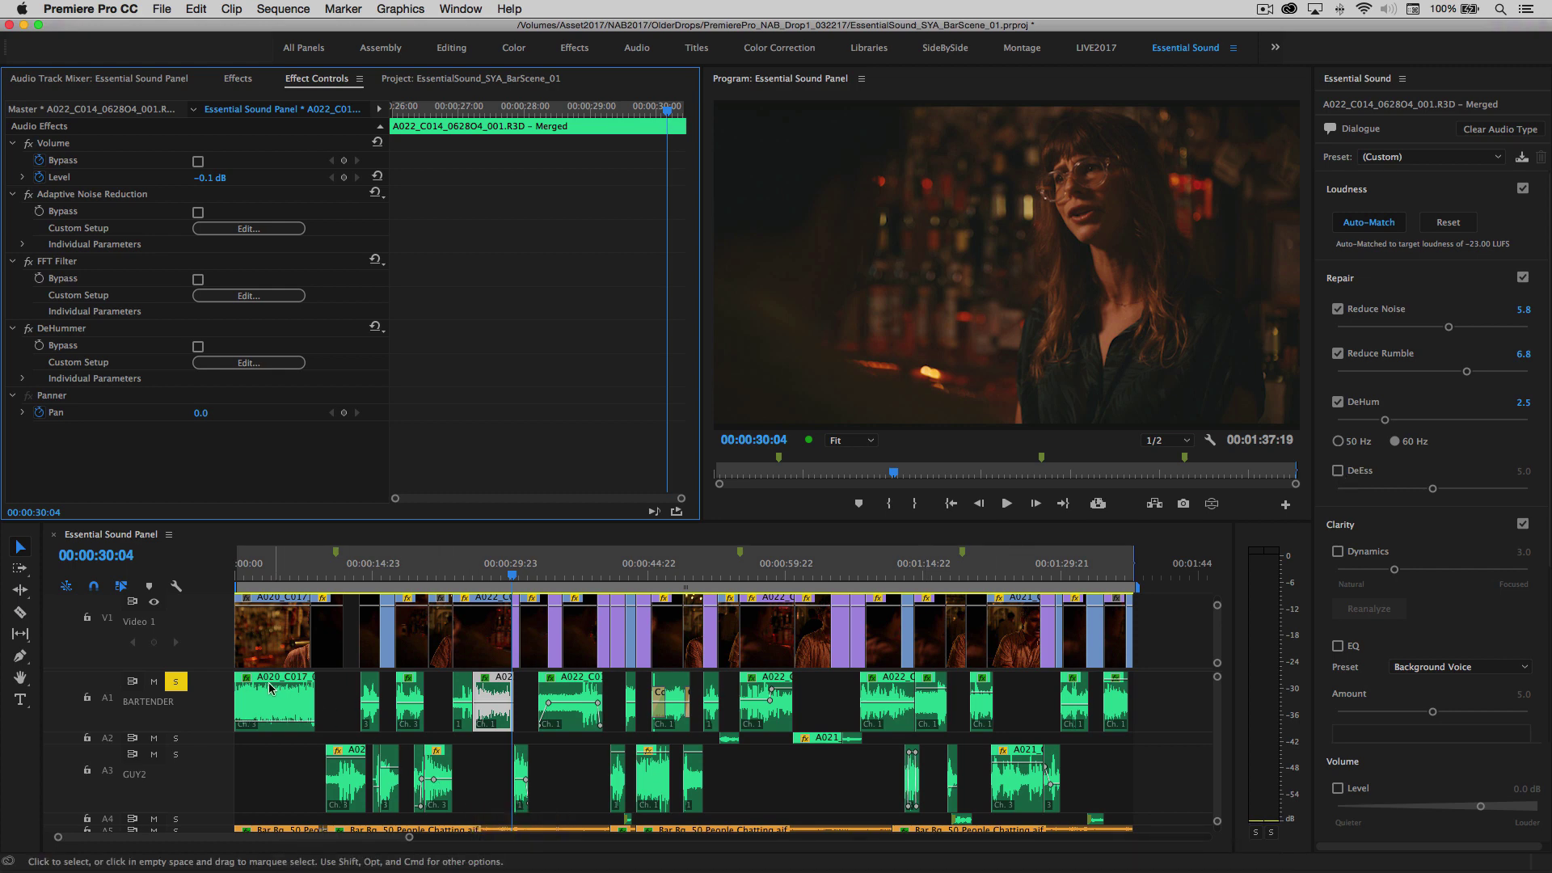
Solo track A3 GUY2, select all its clips, and park the playhead near 00:00:11:06
click(176, 754)
click(346, 575)
drag(346, 575, 343, 575)
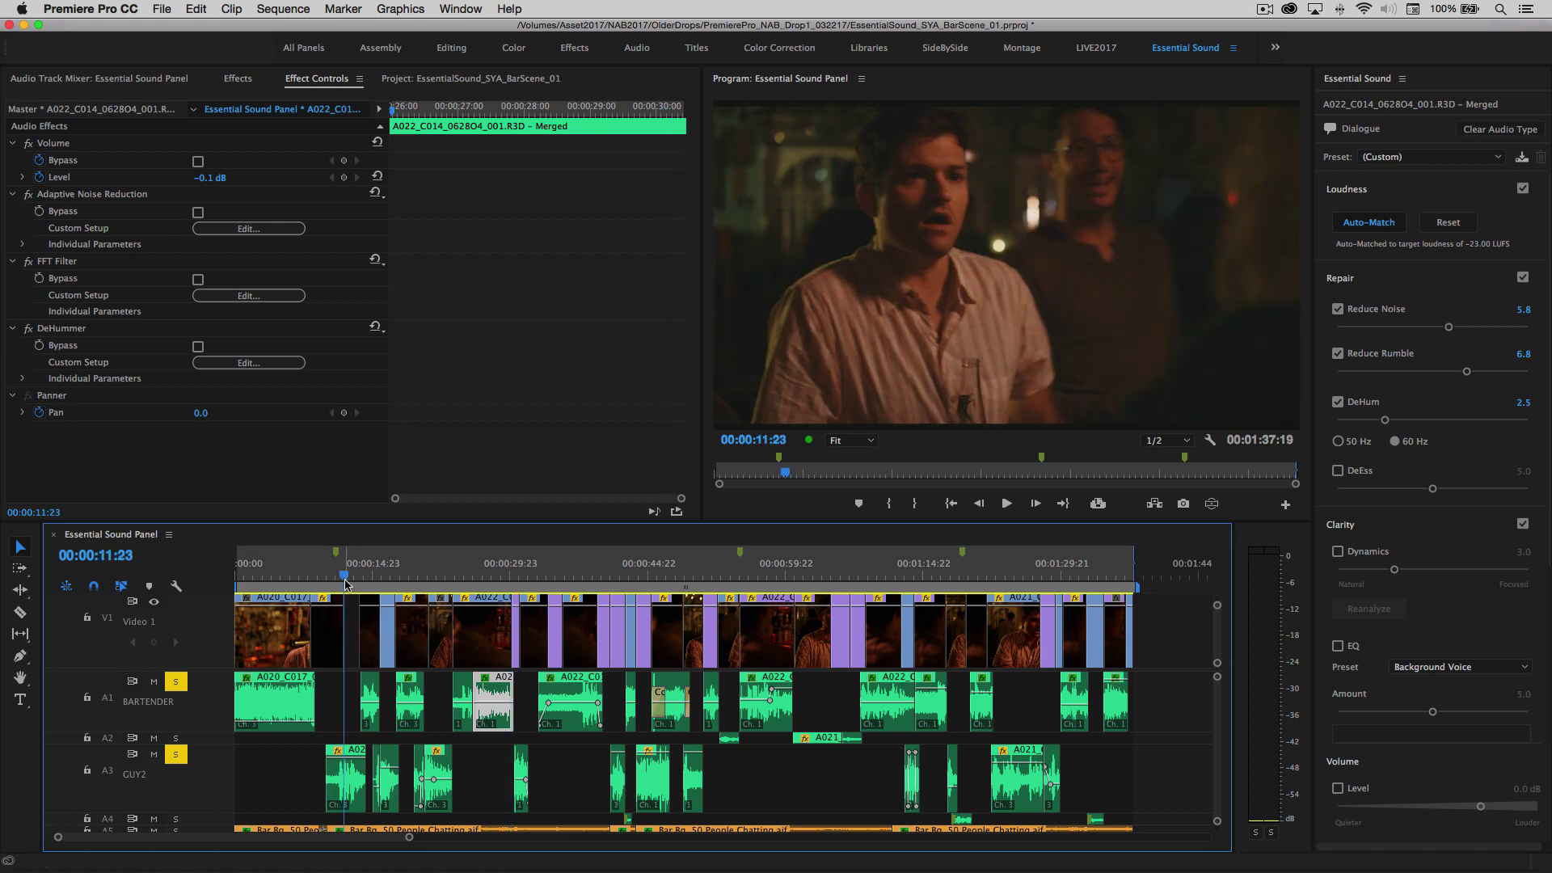
drag(296, 768, 1103, 788)
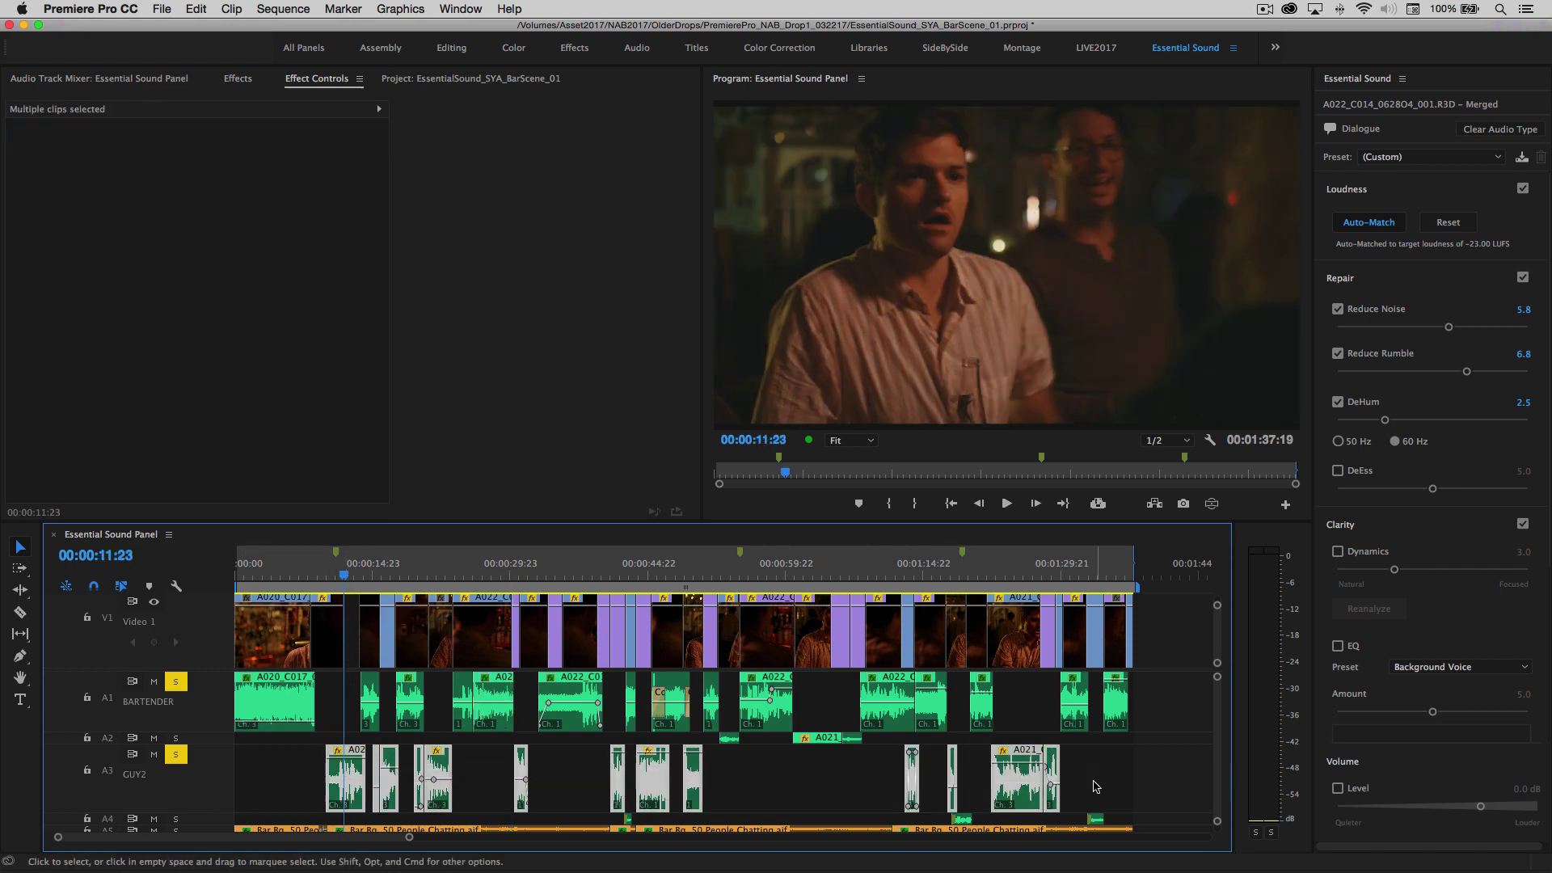
click(334, 575)
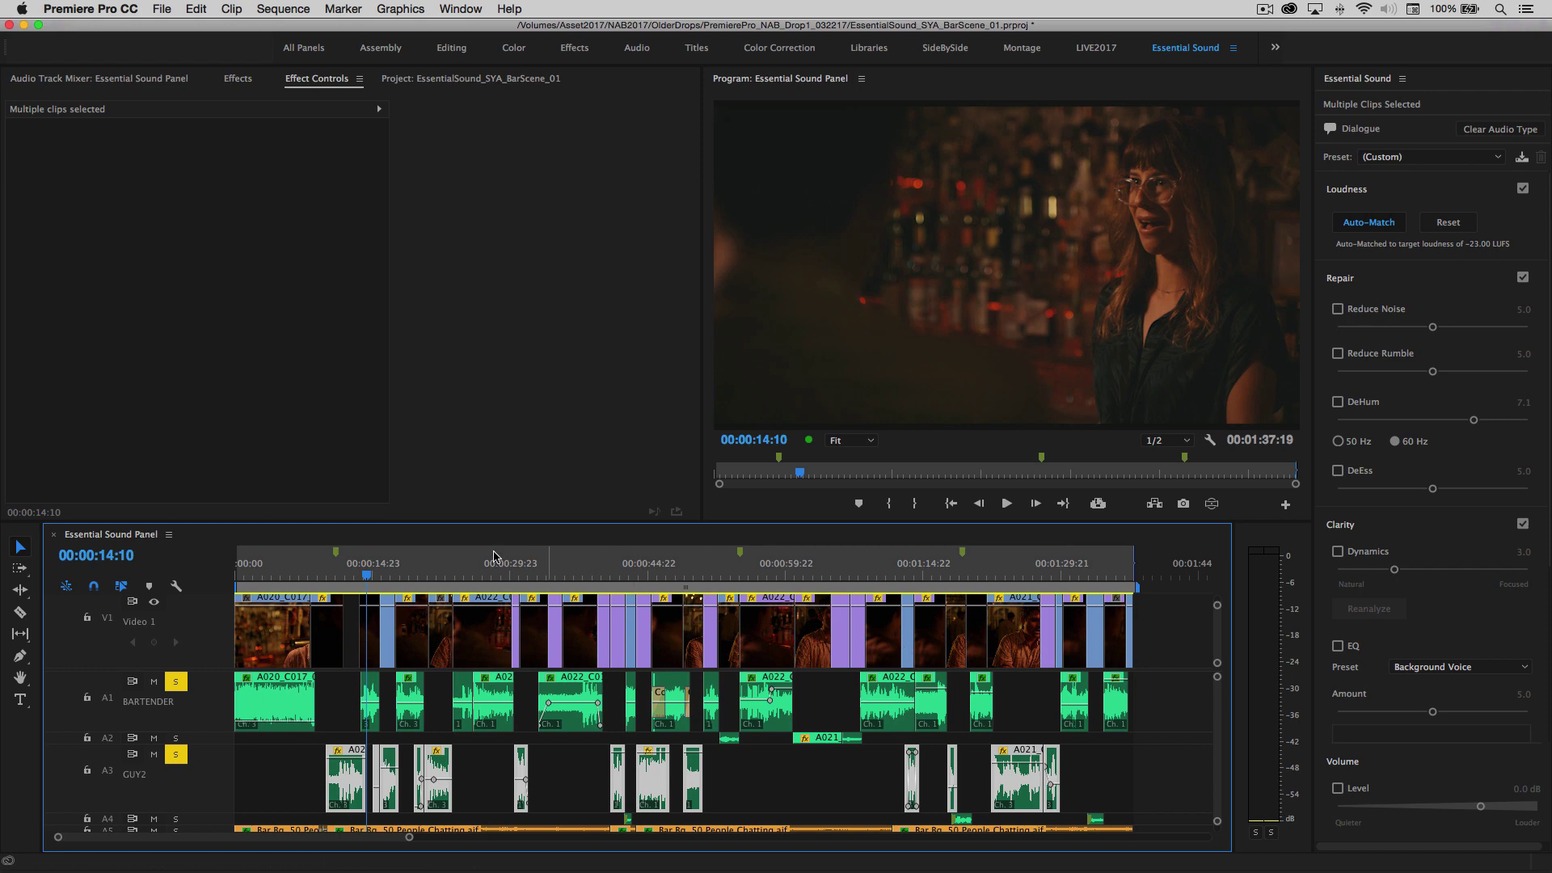
drag(370, 577, 329, 577)
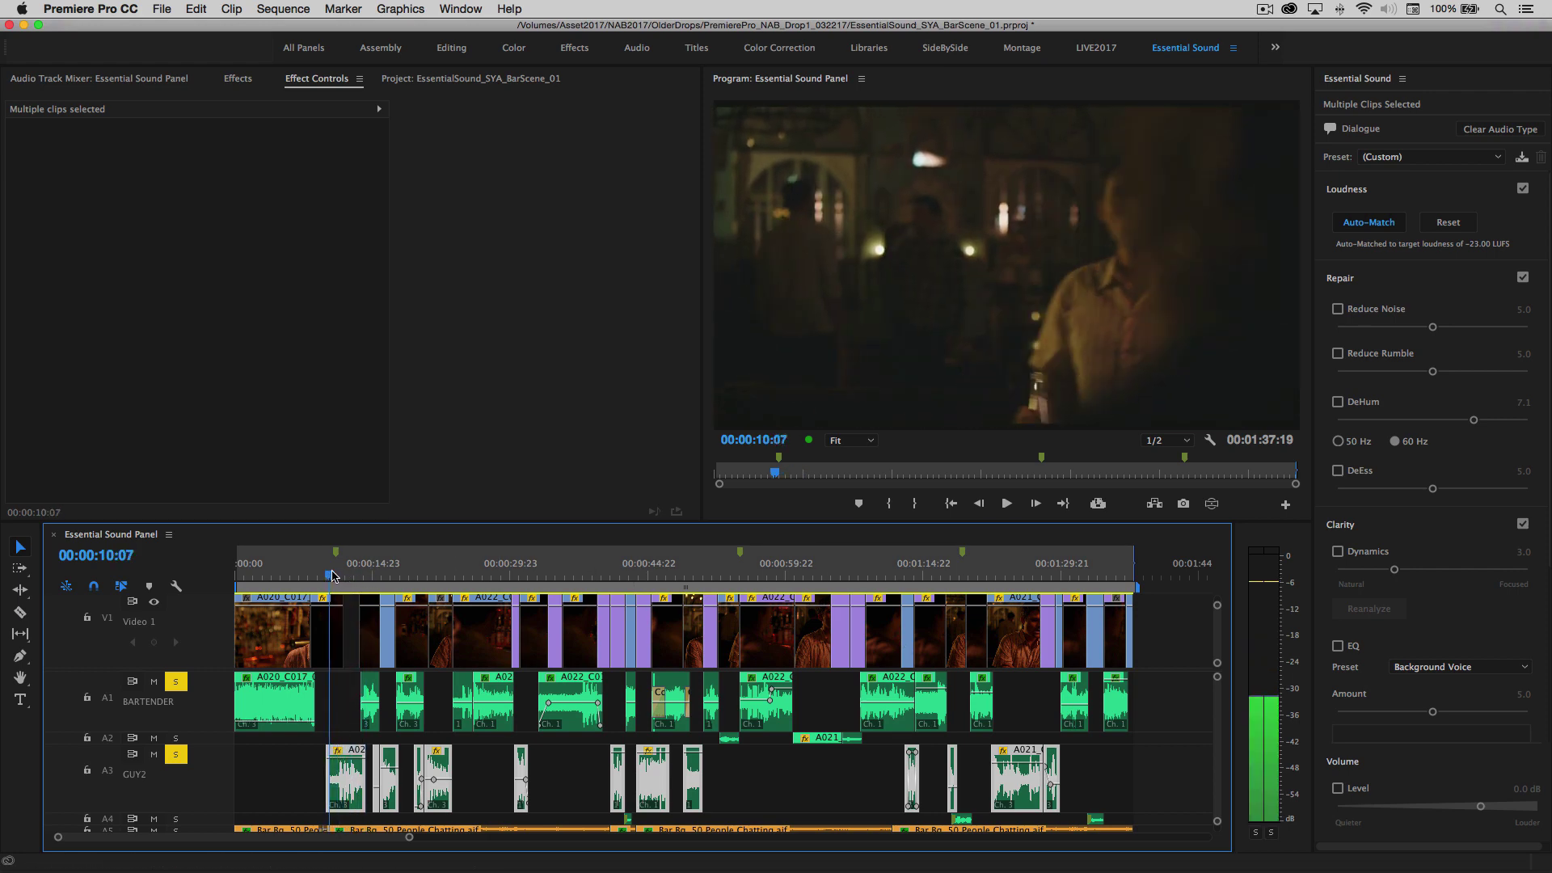
Enable DeHum on the GUY2 clips and settle it at 3.2 while auditioning
click(1337, 402)
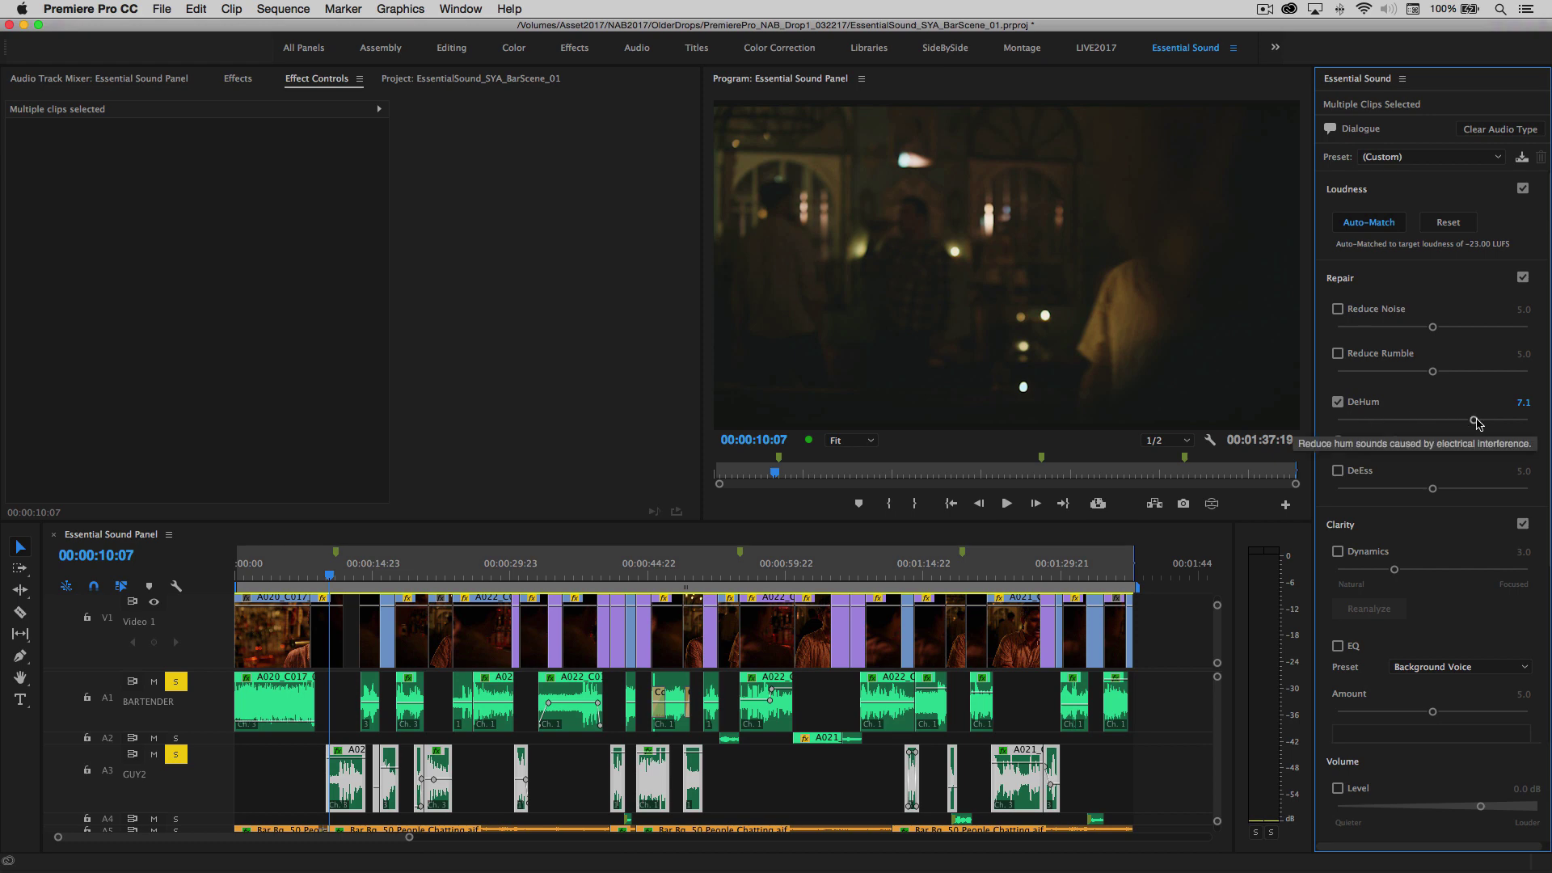
drag(1473, 419, 1399, 421)
key(space)
key(space)
click(361, 576)
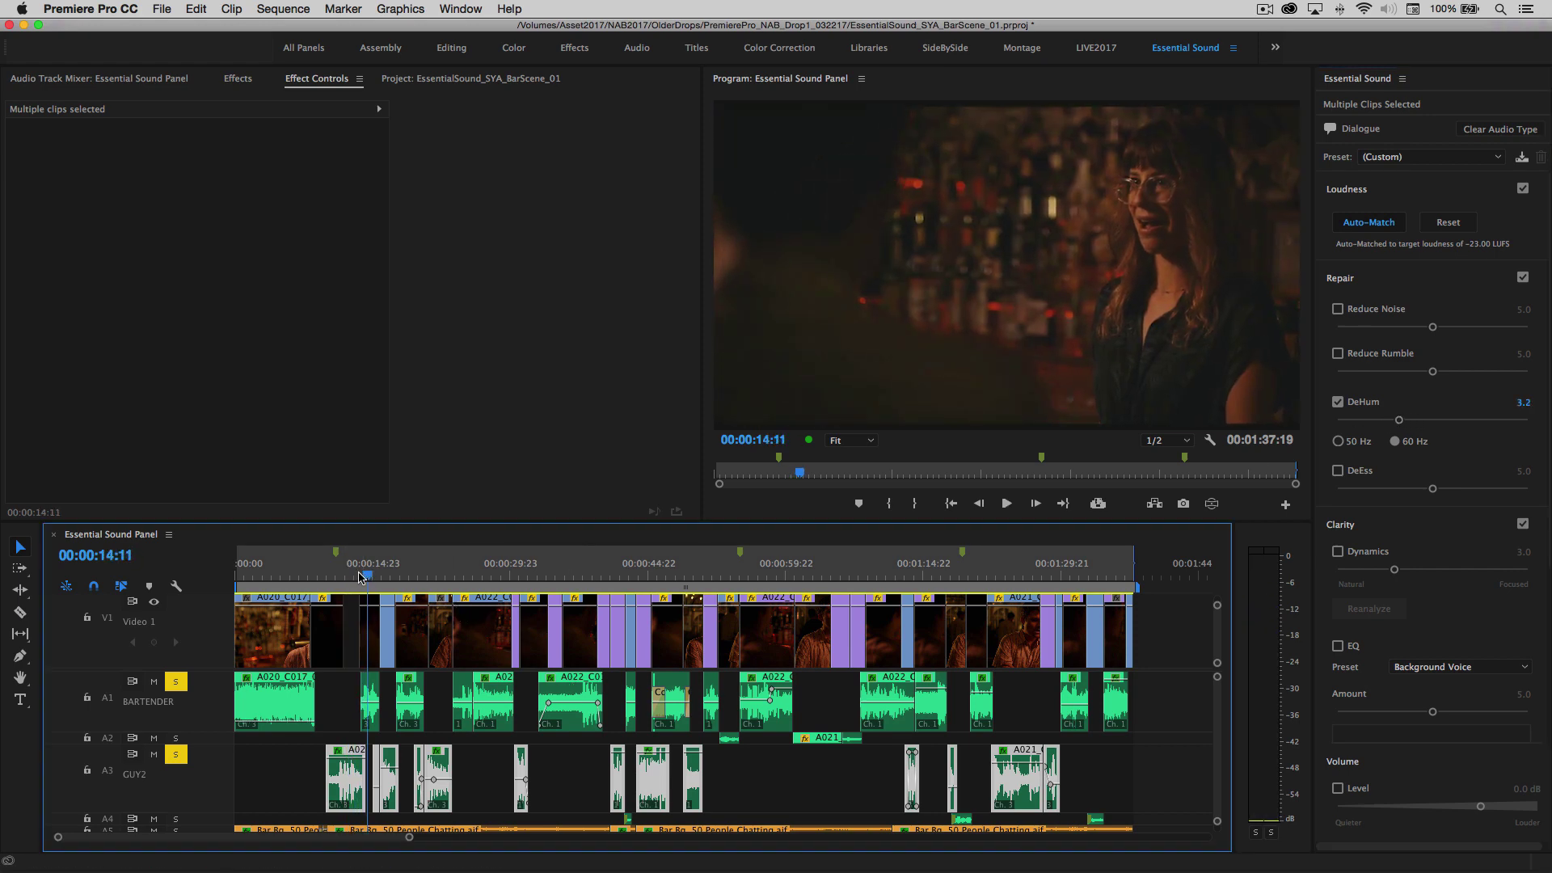
drag(362, 576, 328, 576)
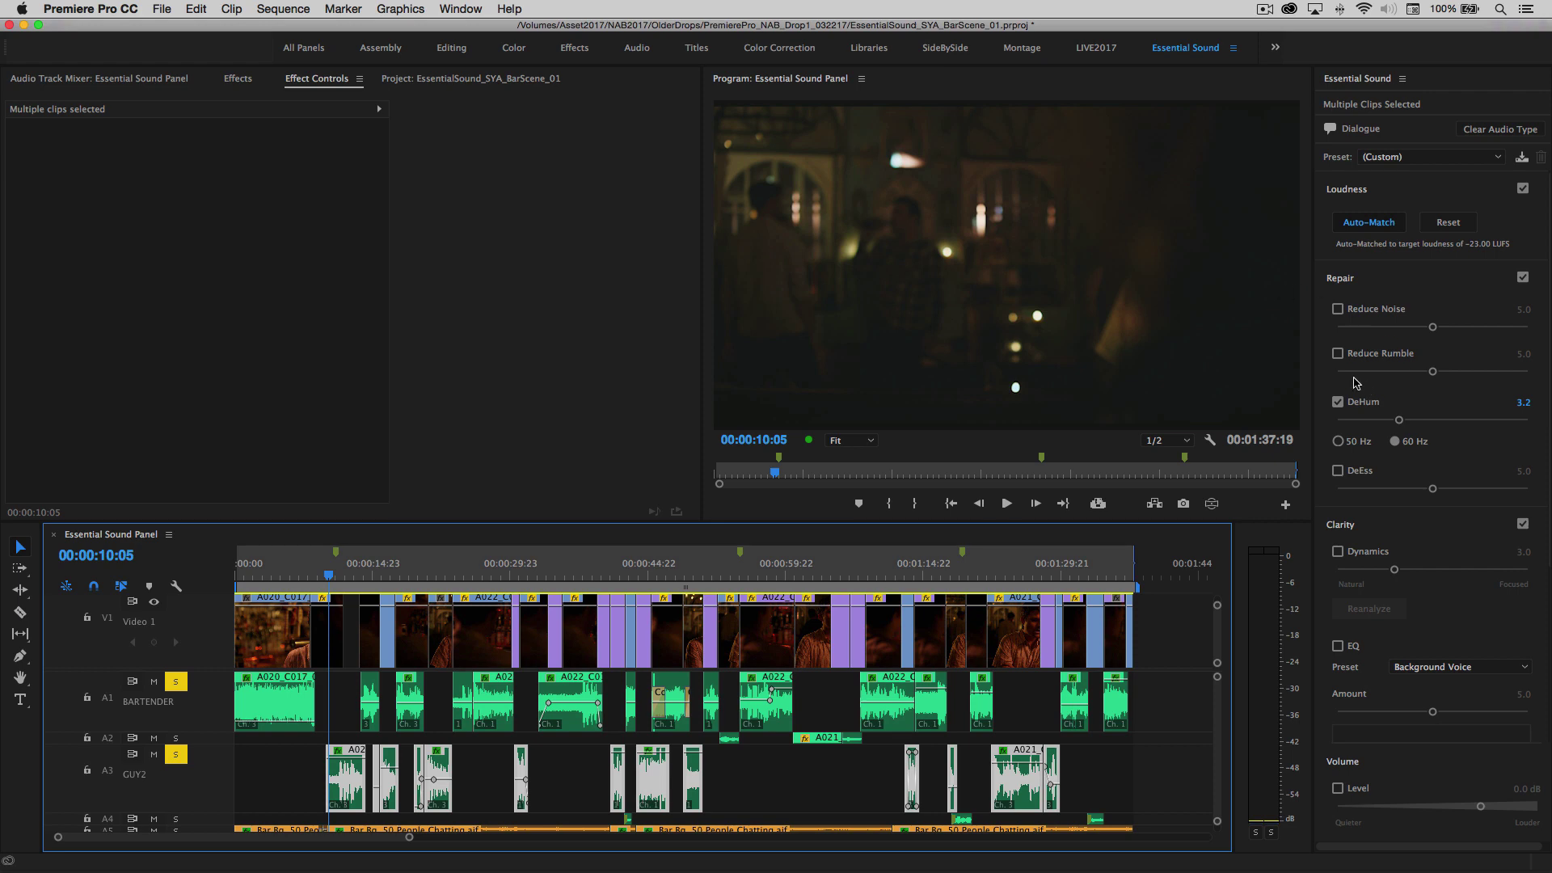
Enable Reduce Rumble at 5.0 and audition the repaired GUY2 dialogue from 00:00:10:05
click(1337, 353)
key(space)
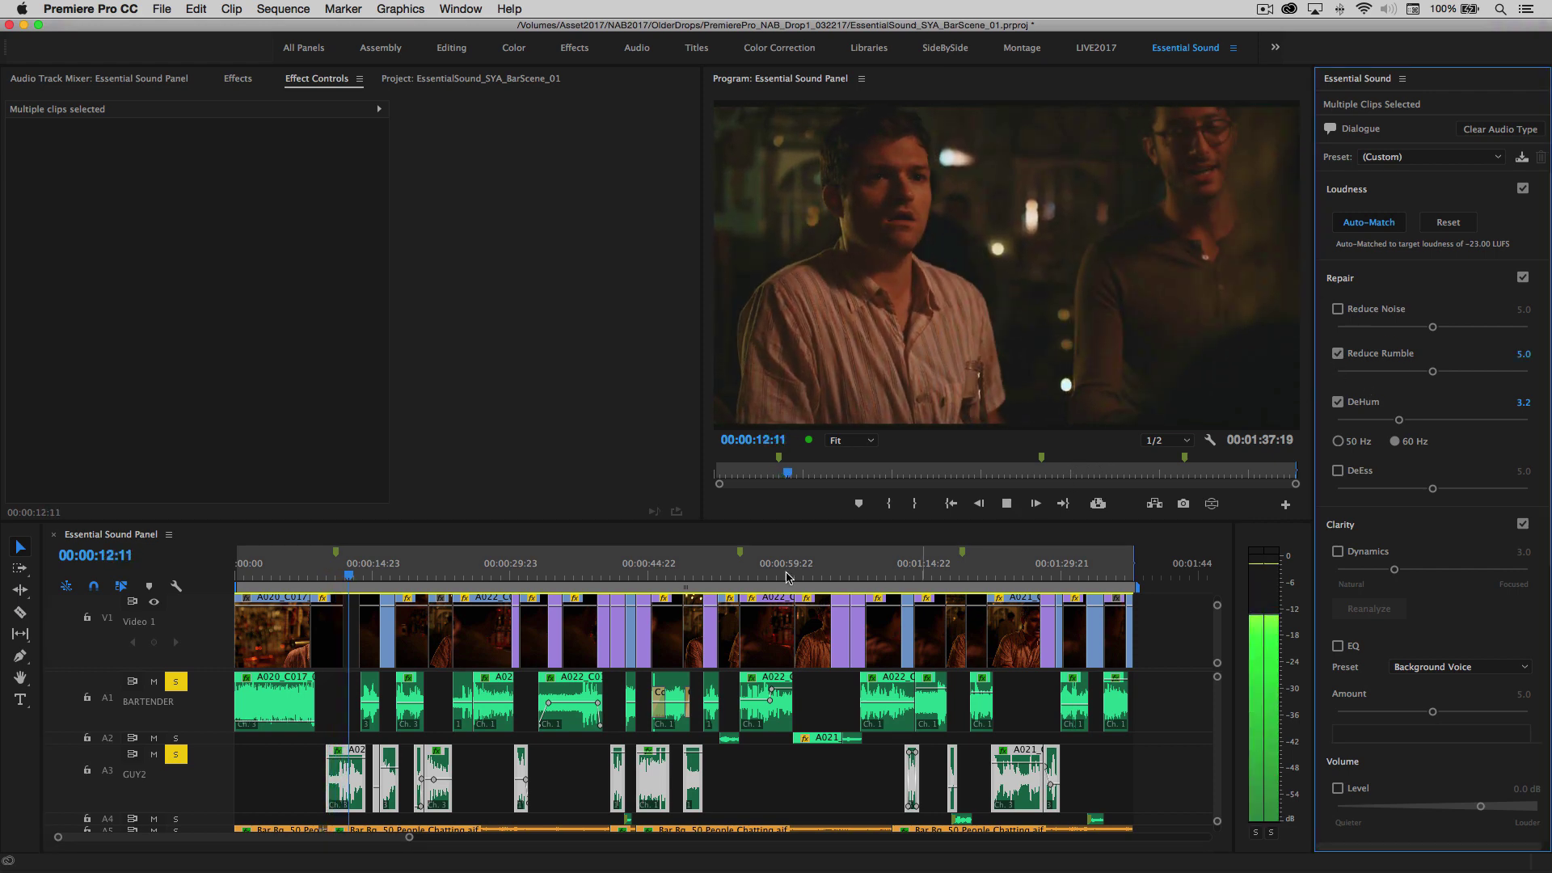
click(363, 572)
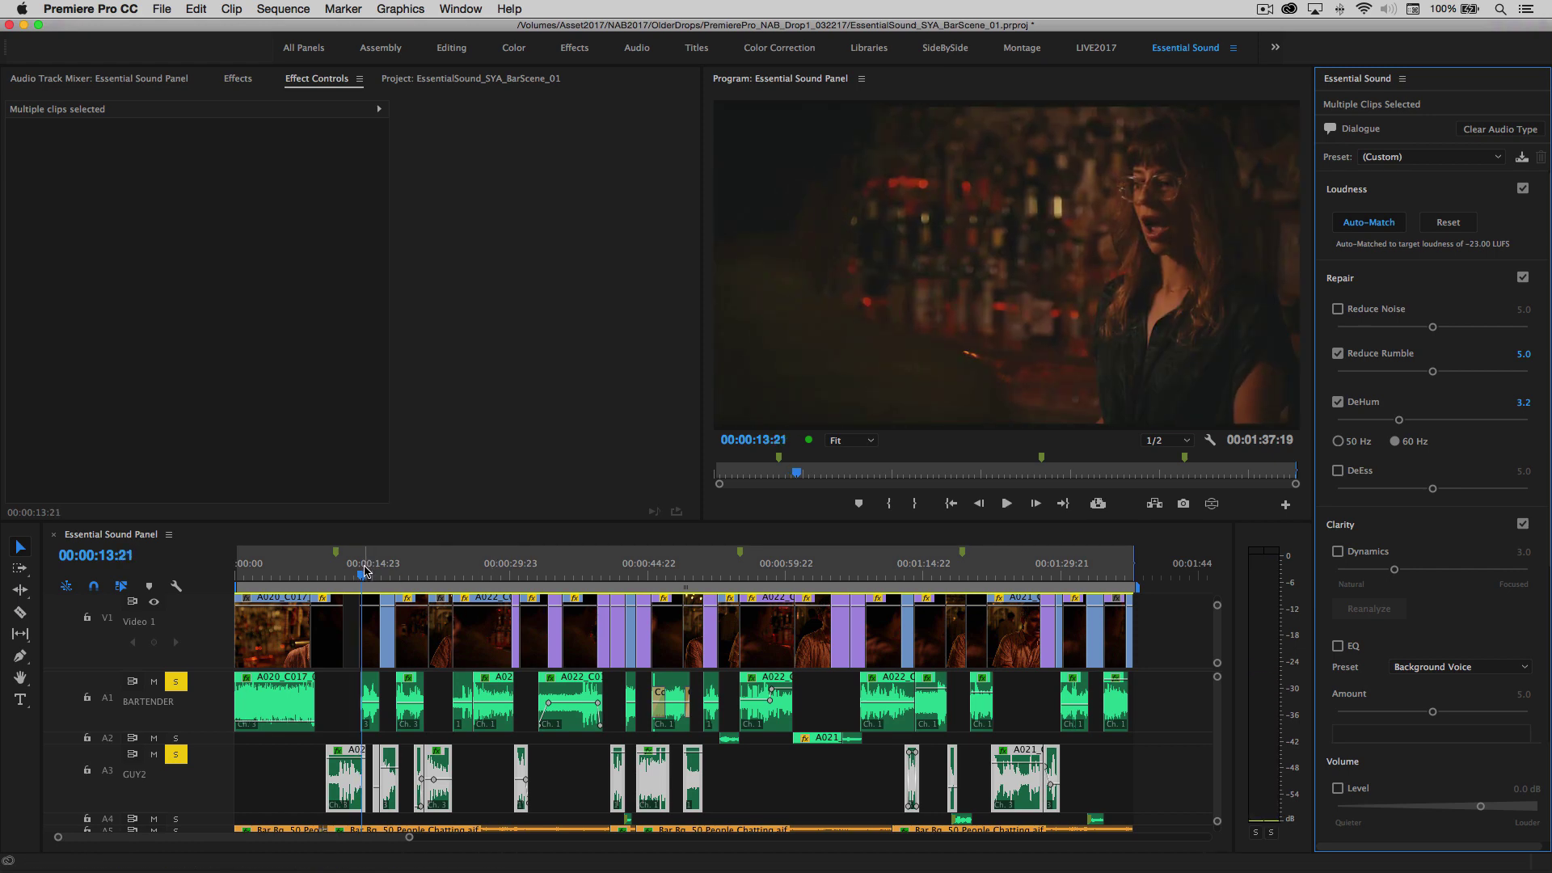
drag(363, 572, 332, 572)
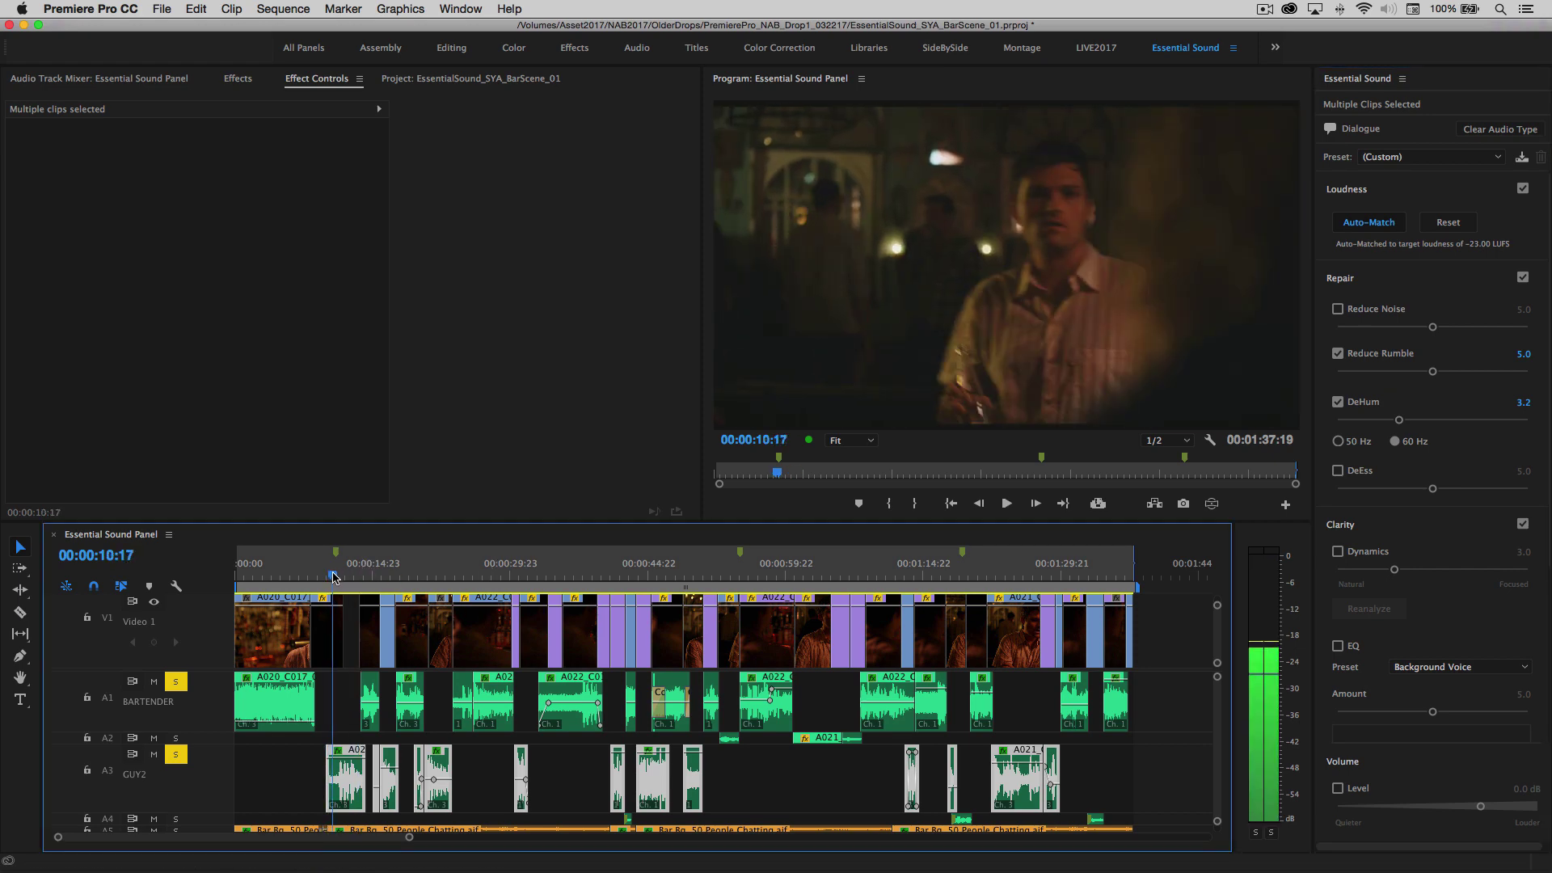
Enable Clarity Dynamics on the GUY2 clips and raise it from 0.0 to 4.0 during playback
click(1337, 552)
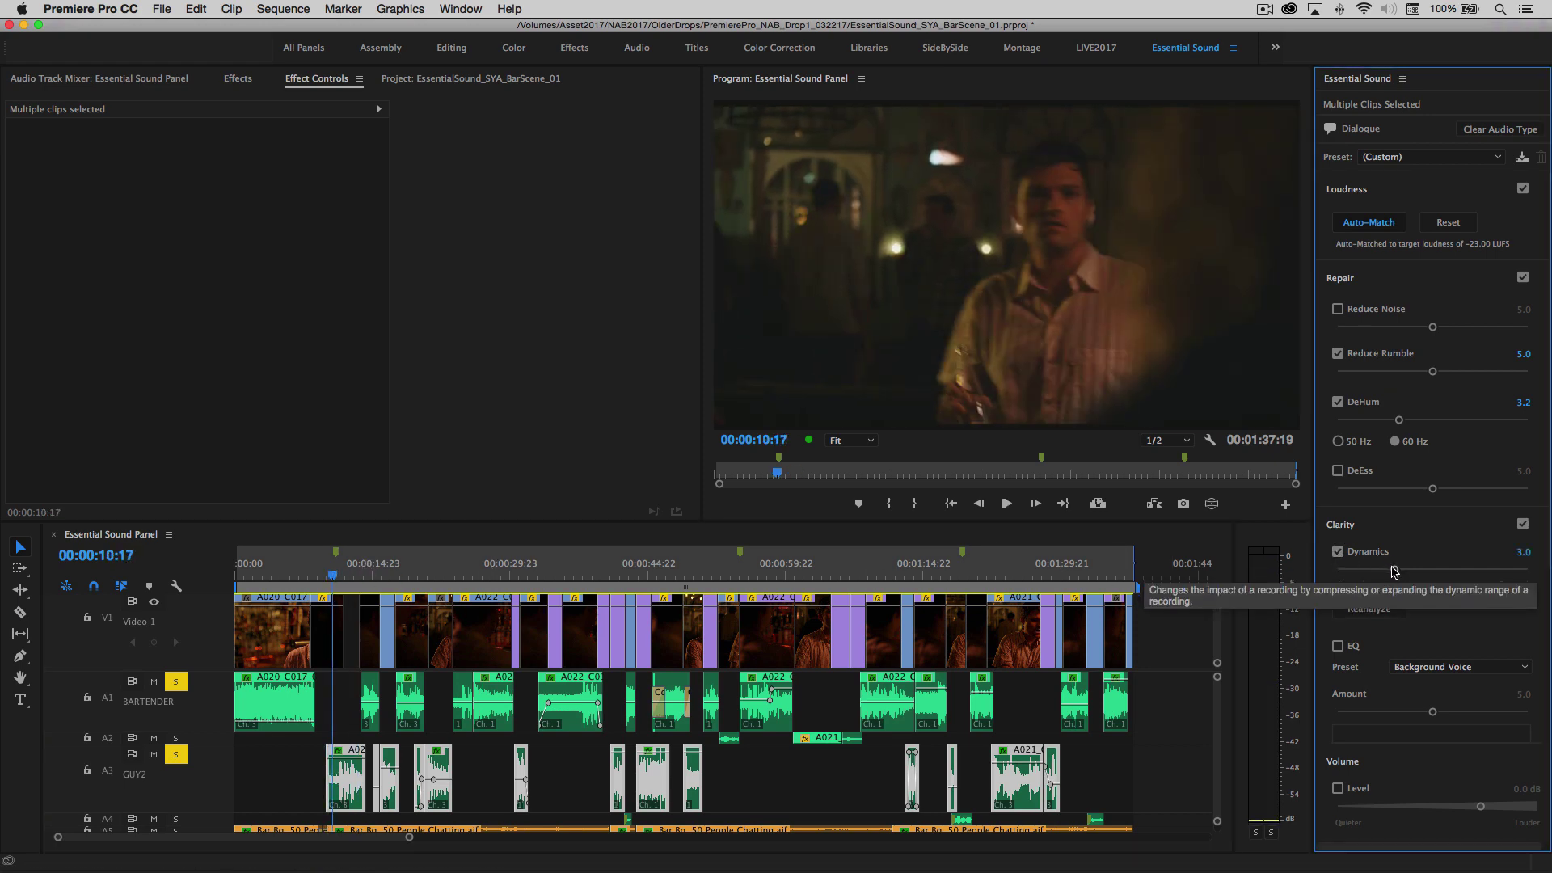
drag(1393, 570, 1335, 571)
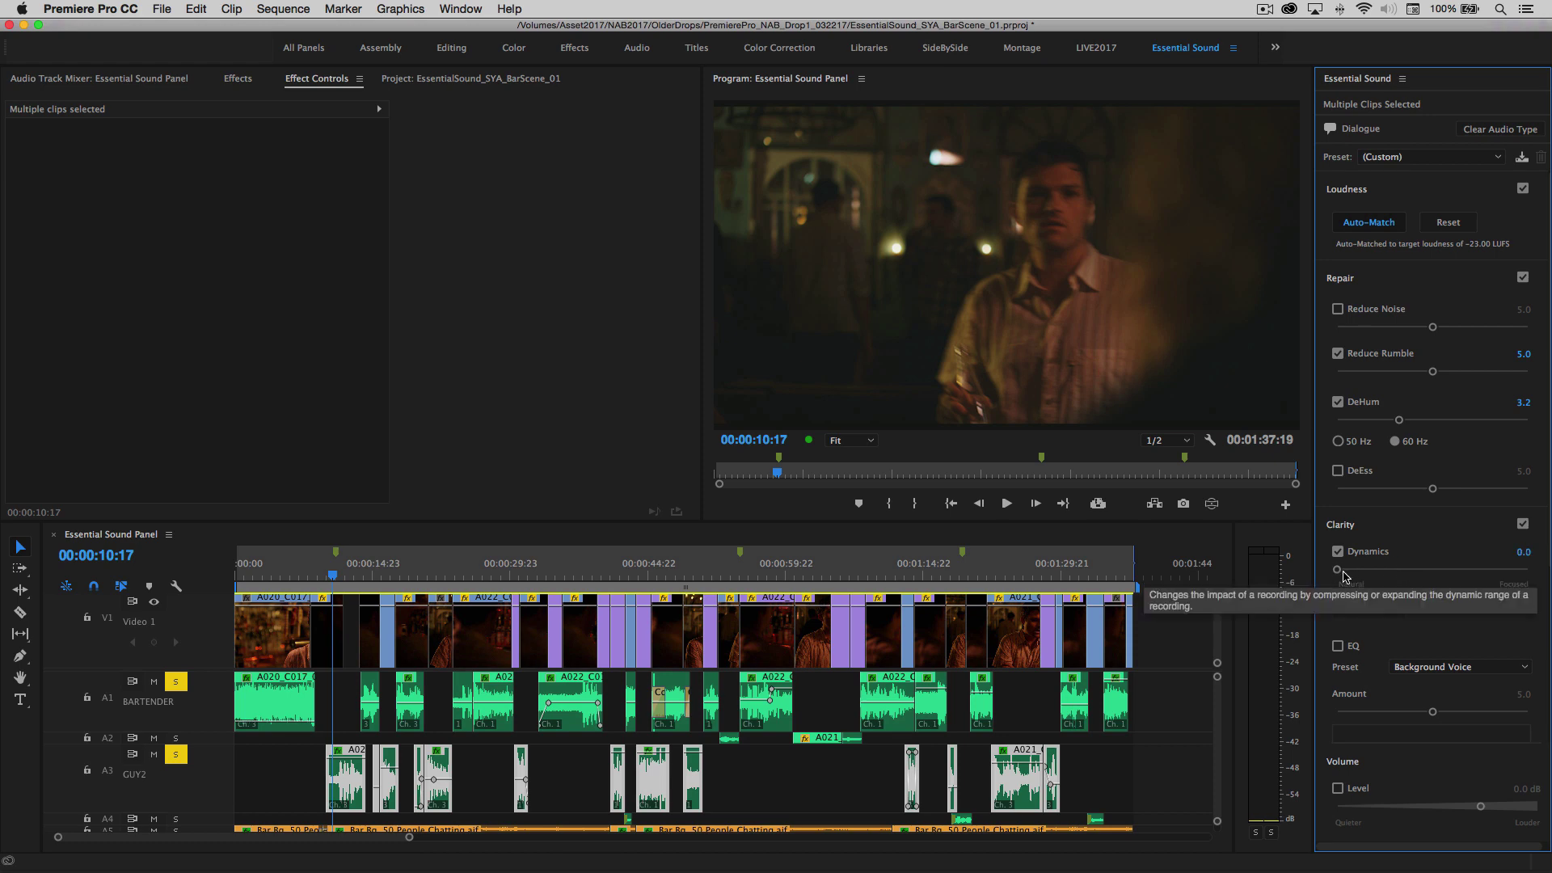
key(space)
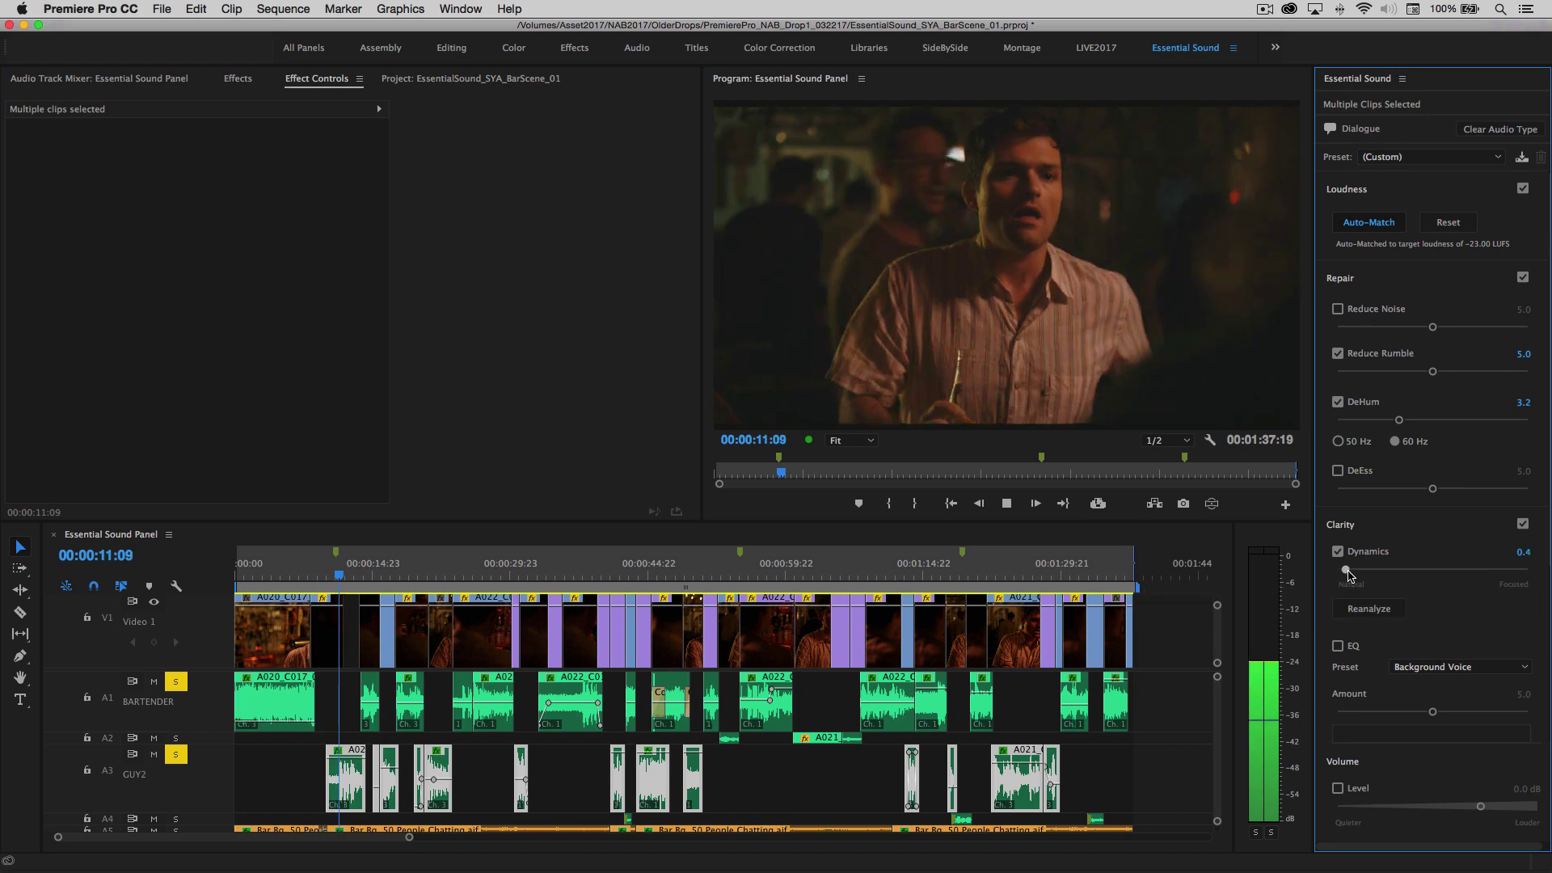
drag(1338, 570, 1412, 573)
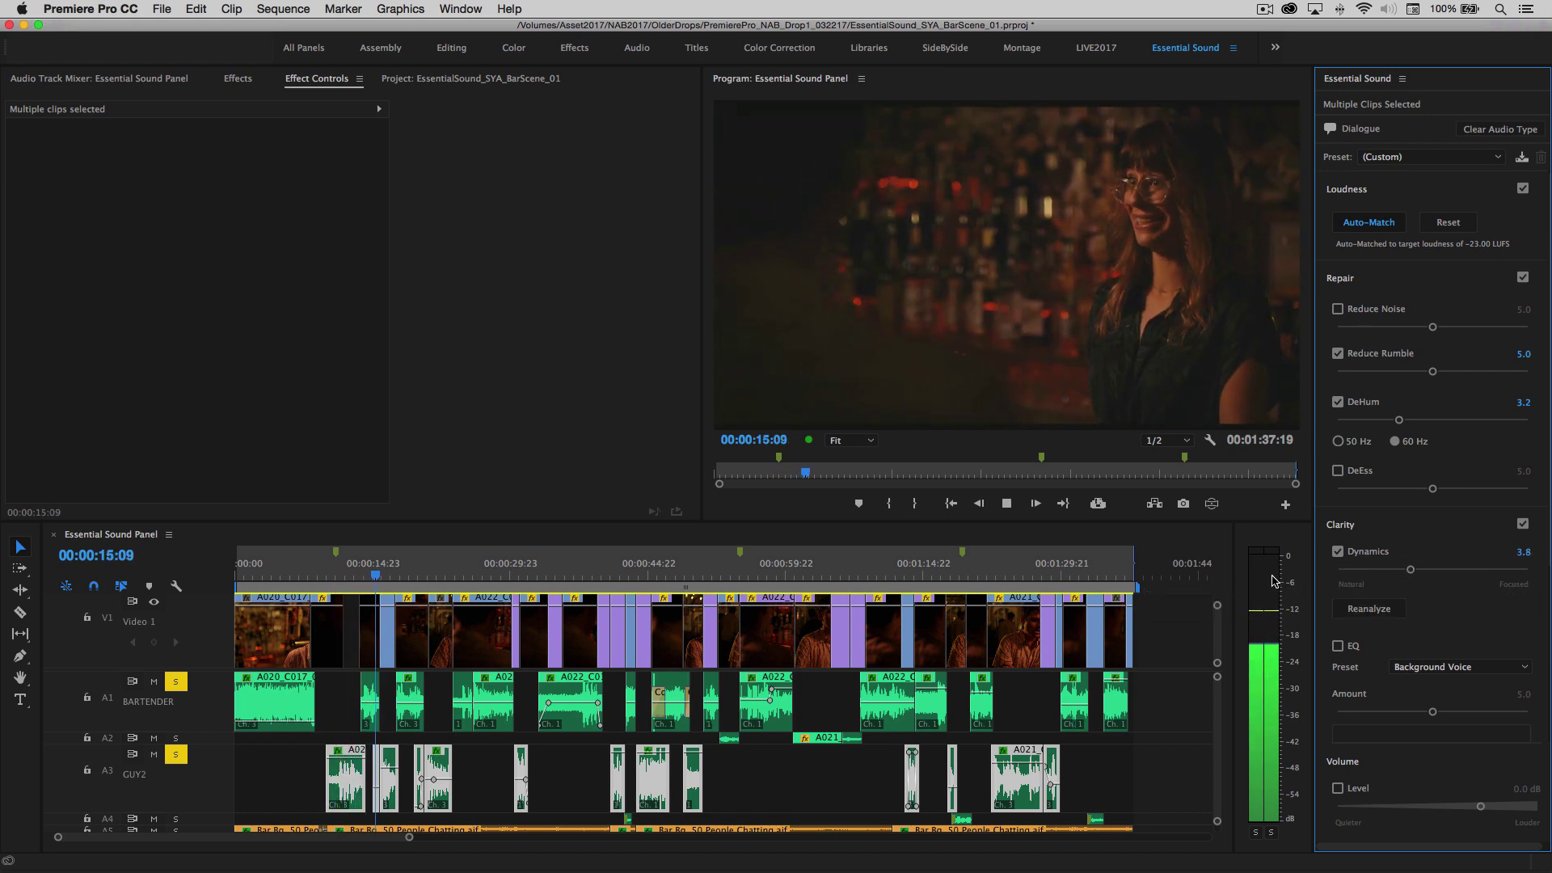
drag(1411, 570, 1415, 570)
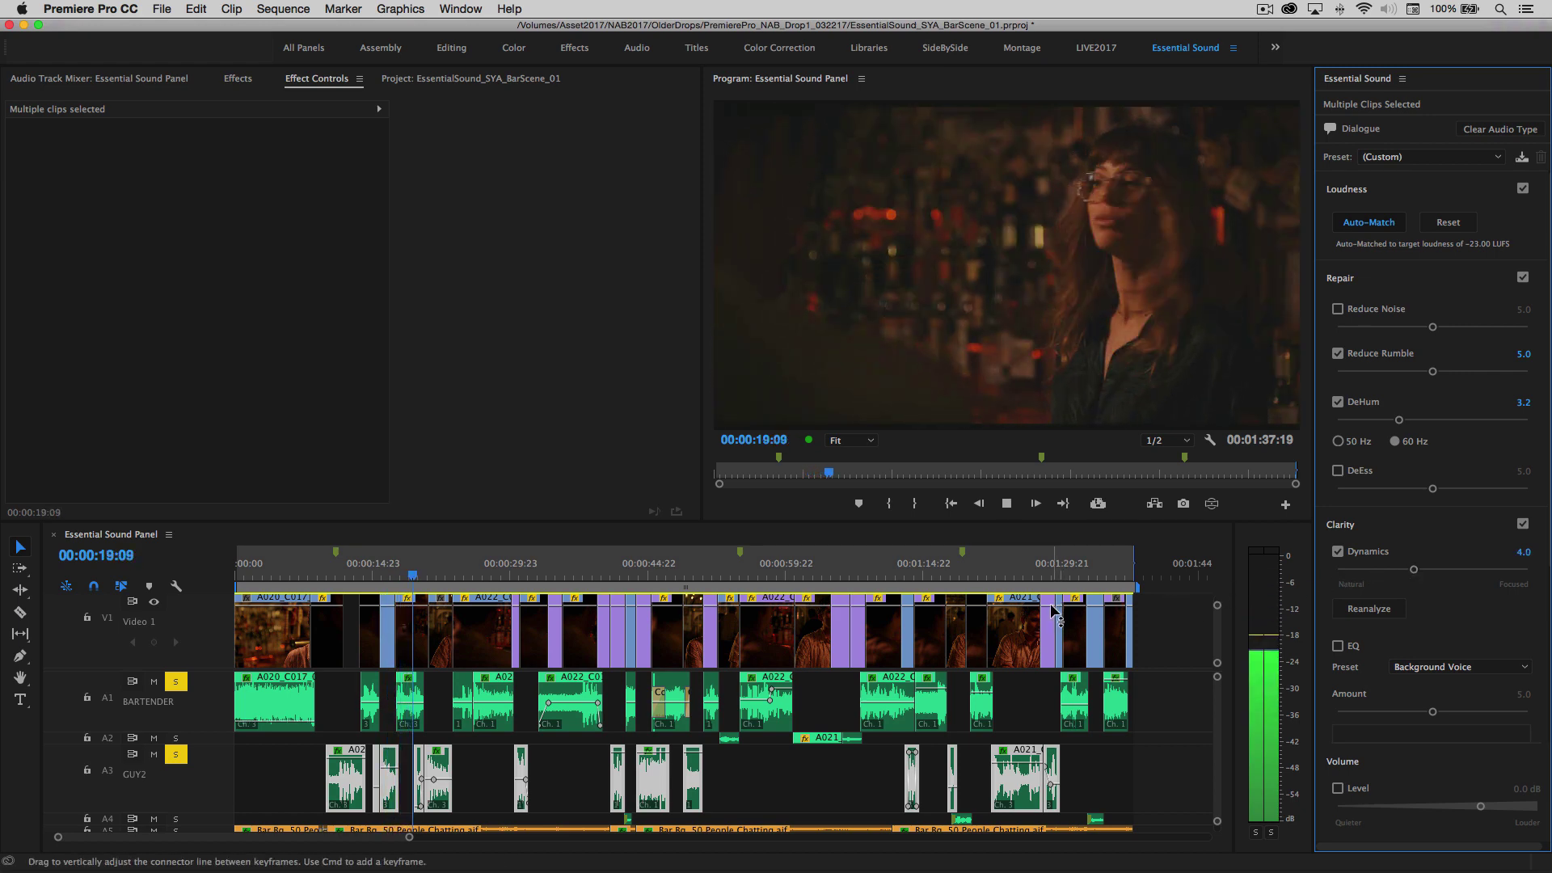
key(space)
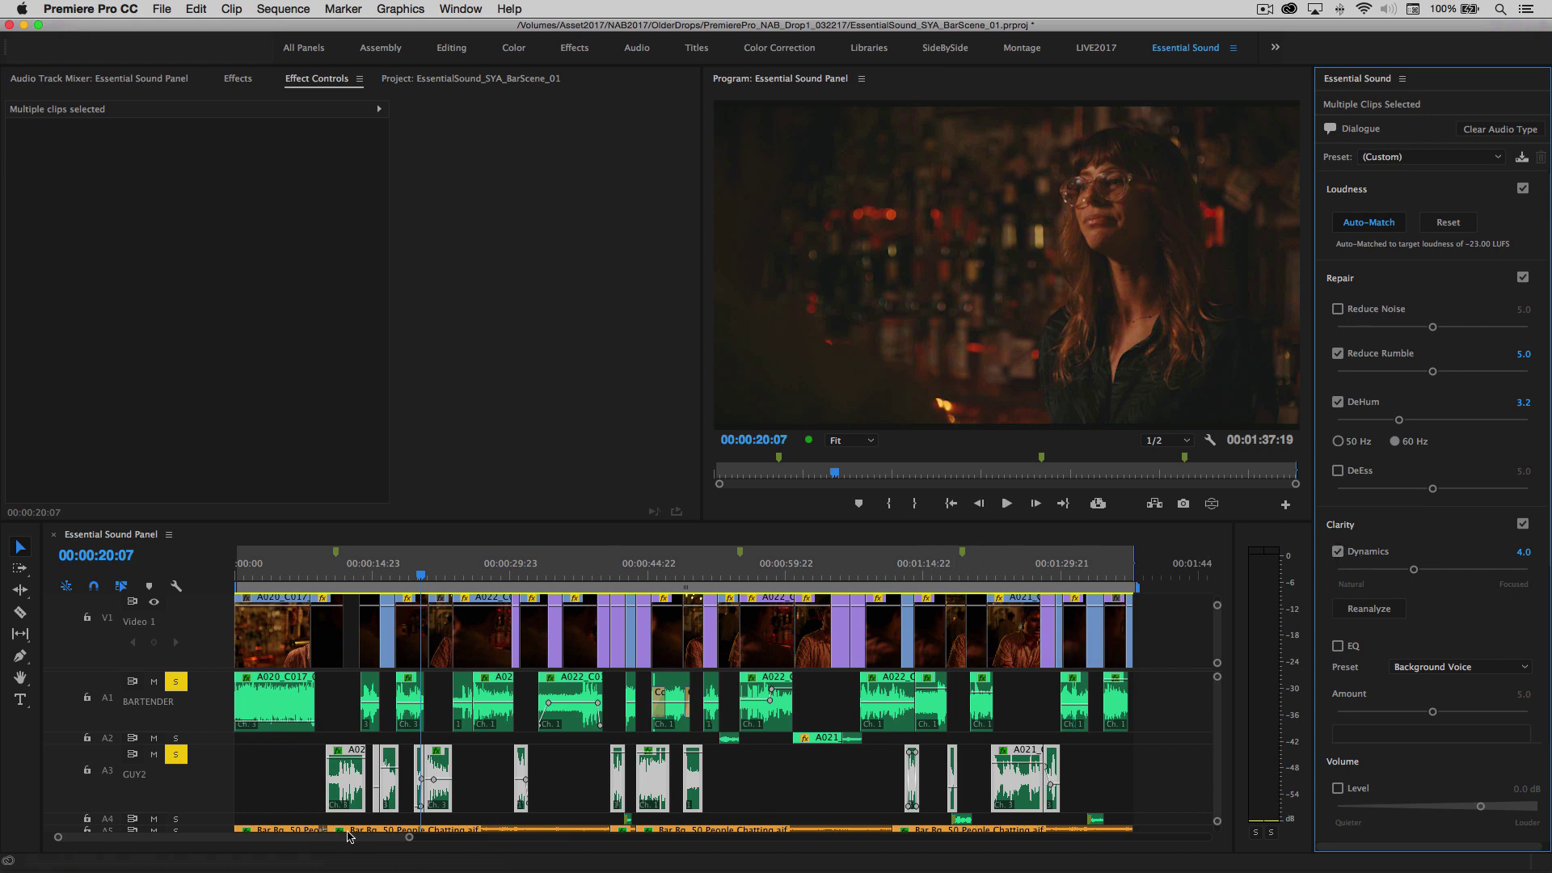
click(310, 785)
Raise Dynamics on clip A022_C003 to 6.5 and close the Dynamics Processing editor
click(353, 777)
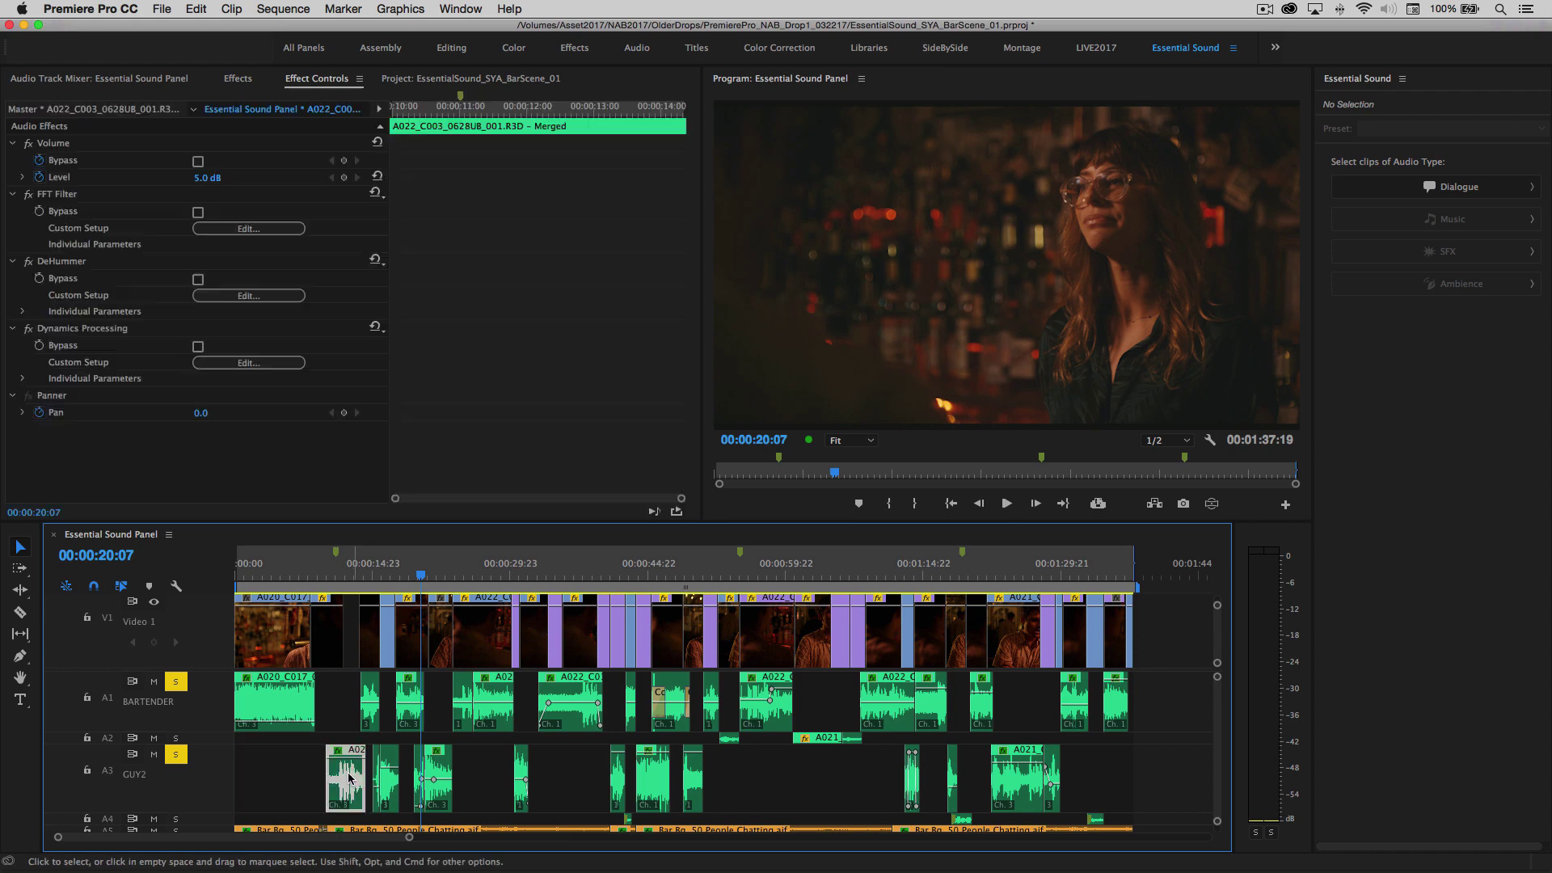
click(237, 365)
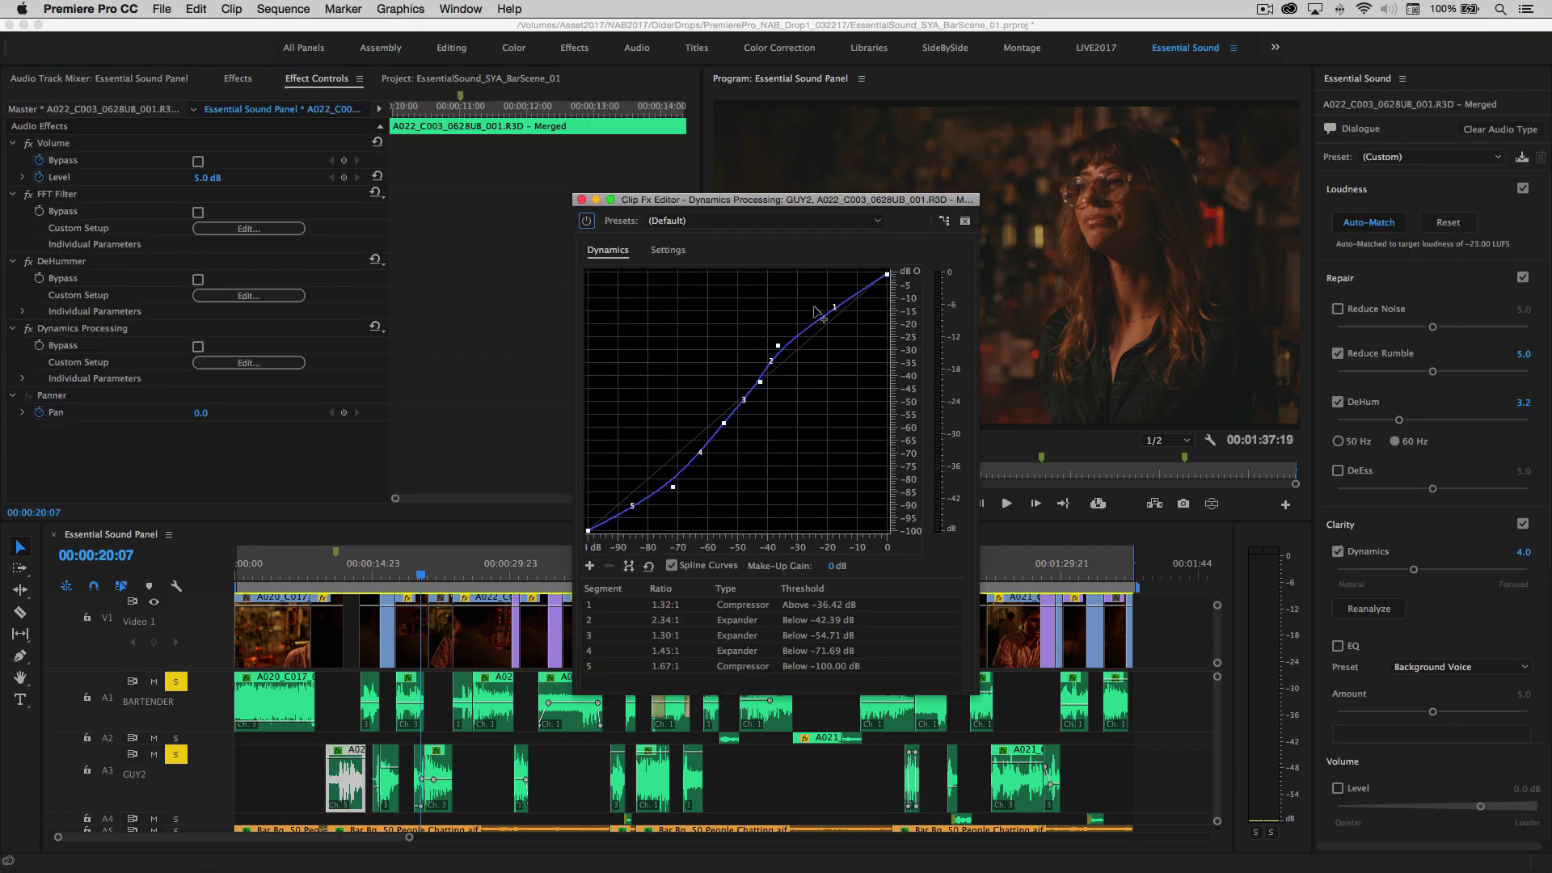
click(1414, 571)
drag(1413, 572, 1461, 571)
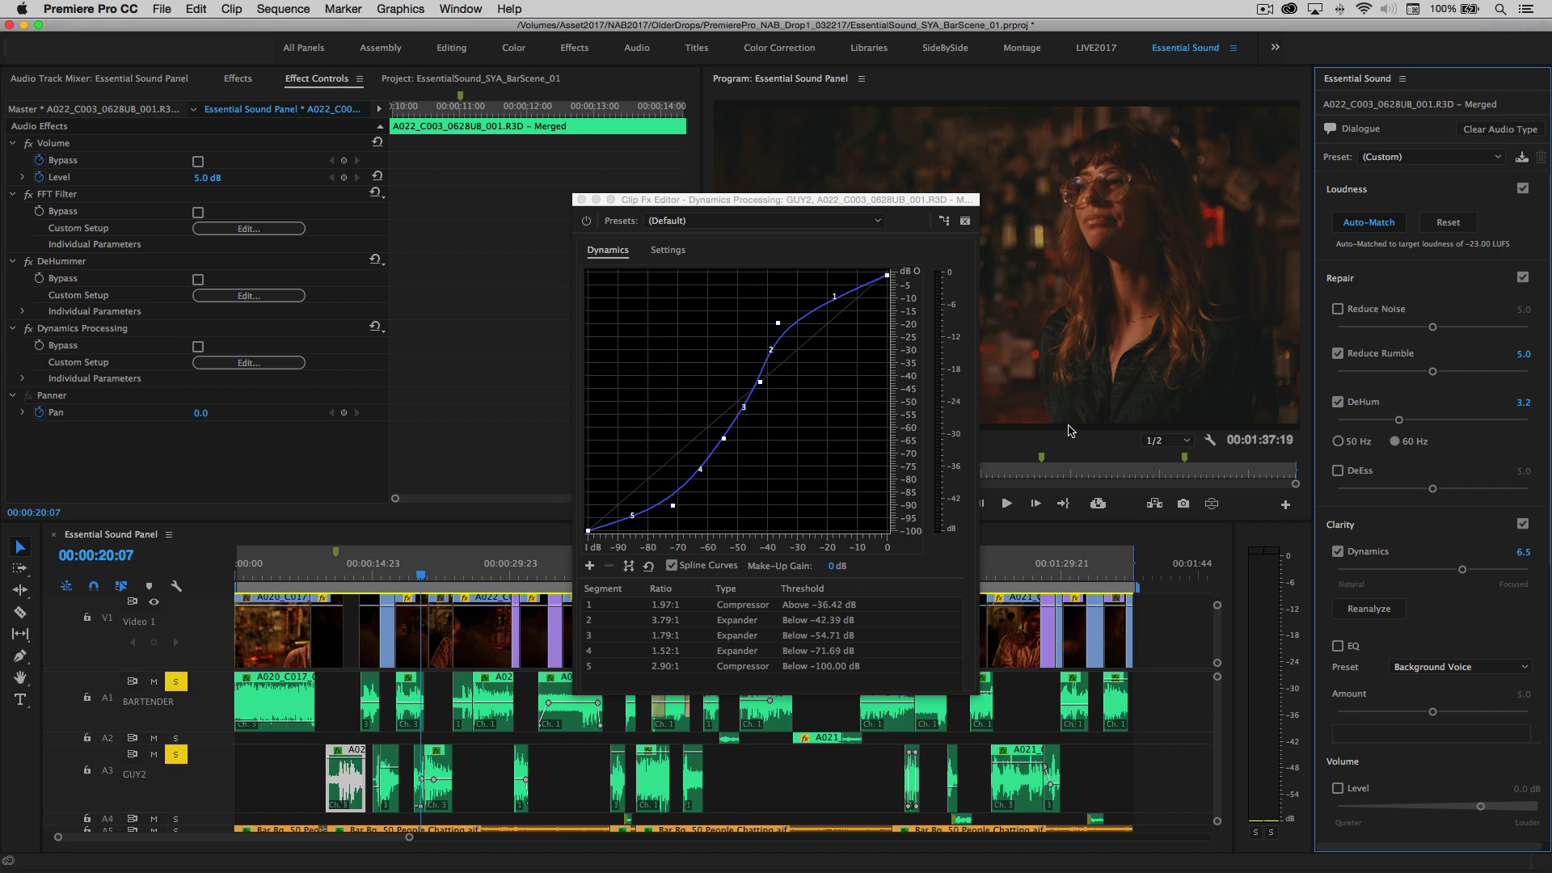
click(581, 199)
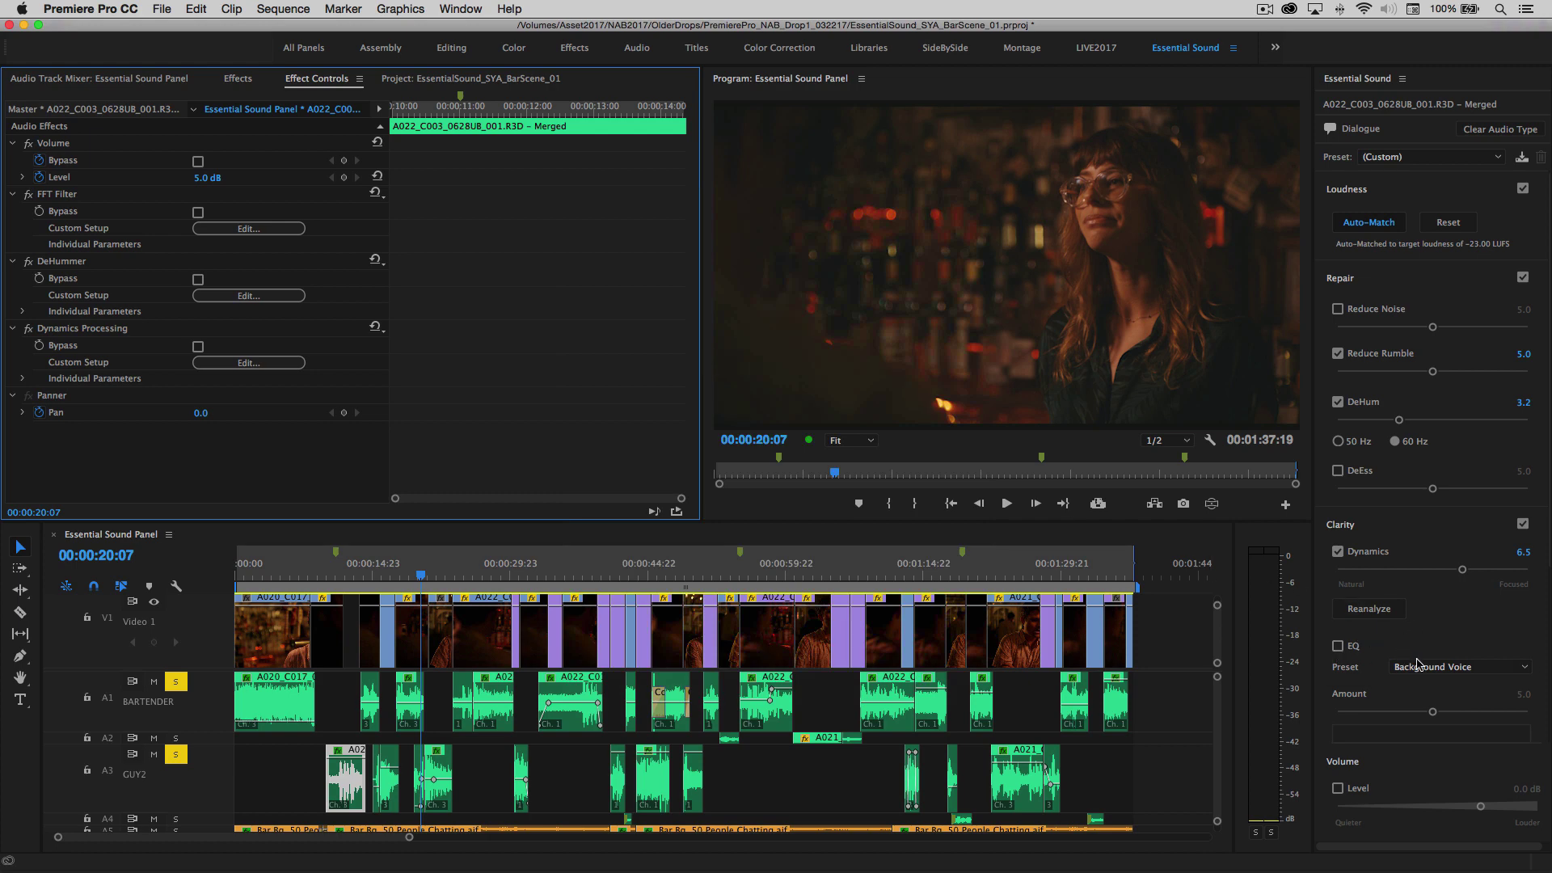
Apply and enable the Background Voice EQ preset on the GUY2 clip
click(1472, 674)
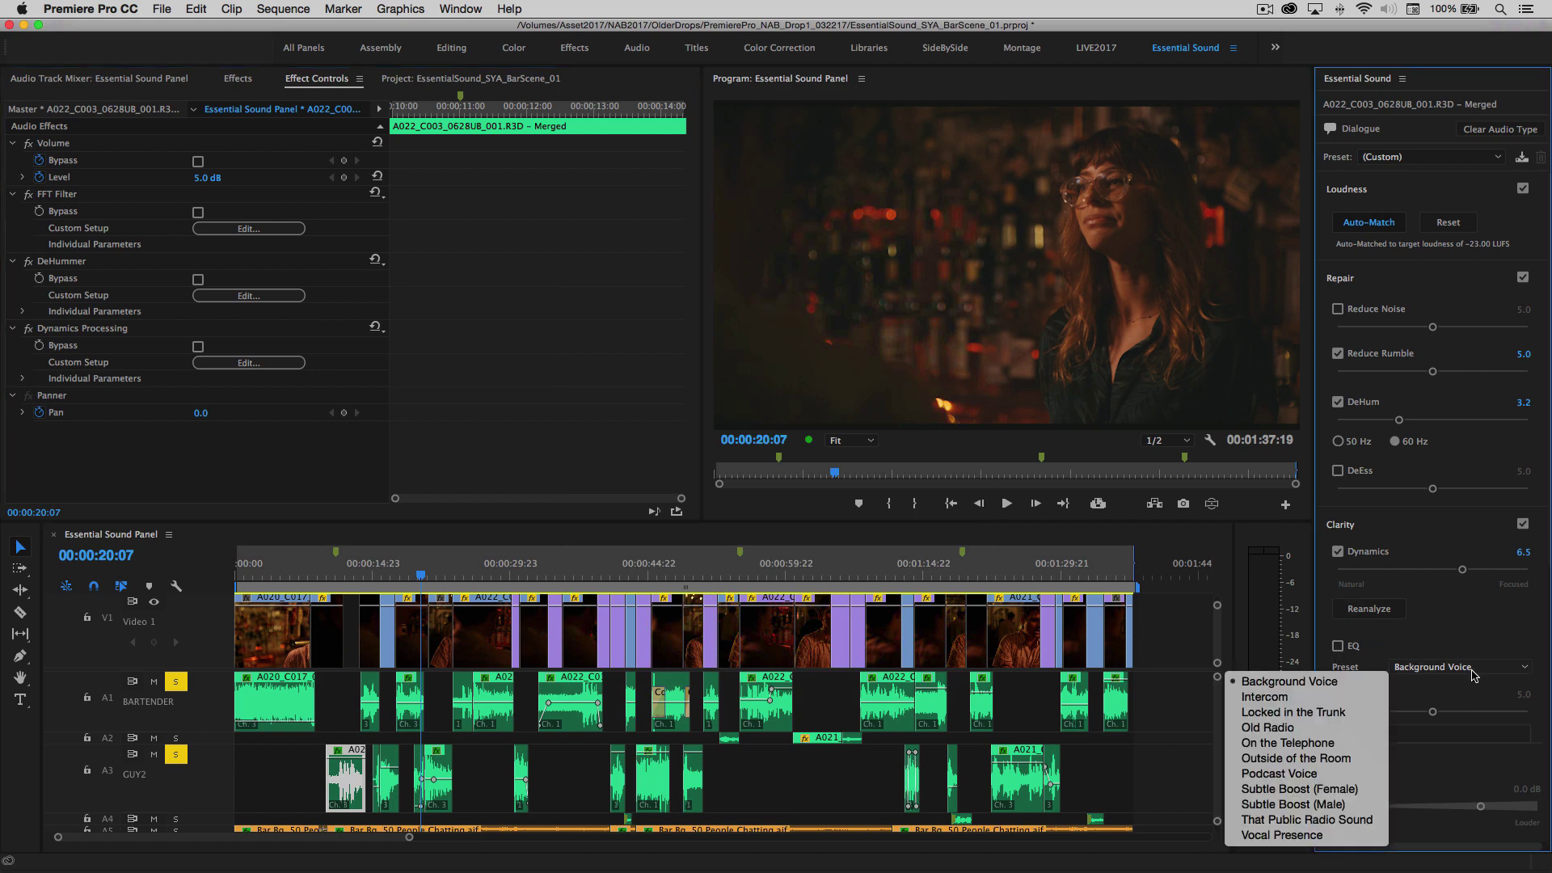
click(1348, 641)
click(1337, 647)
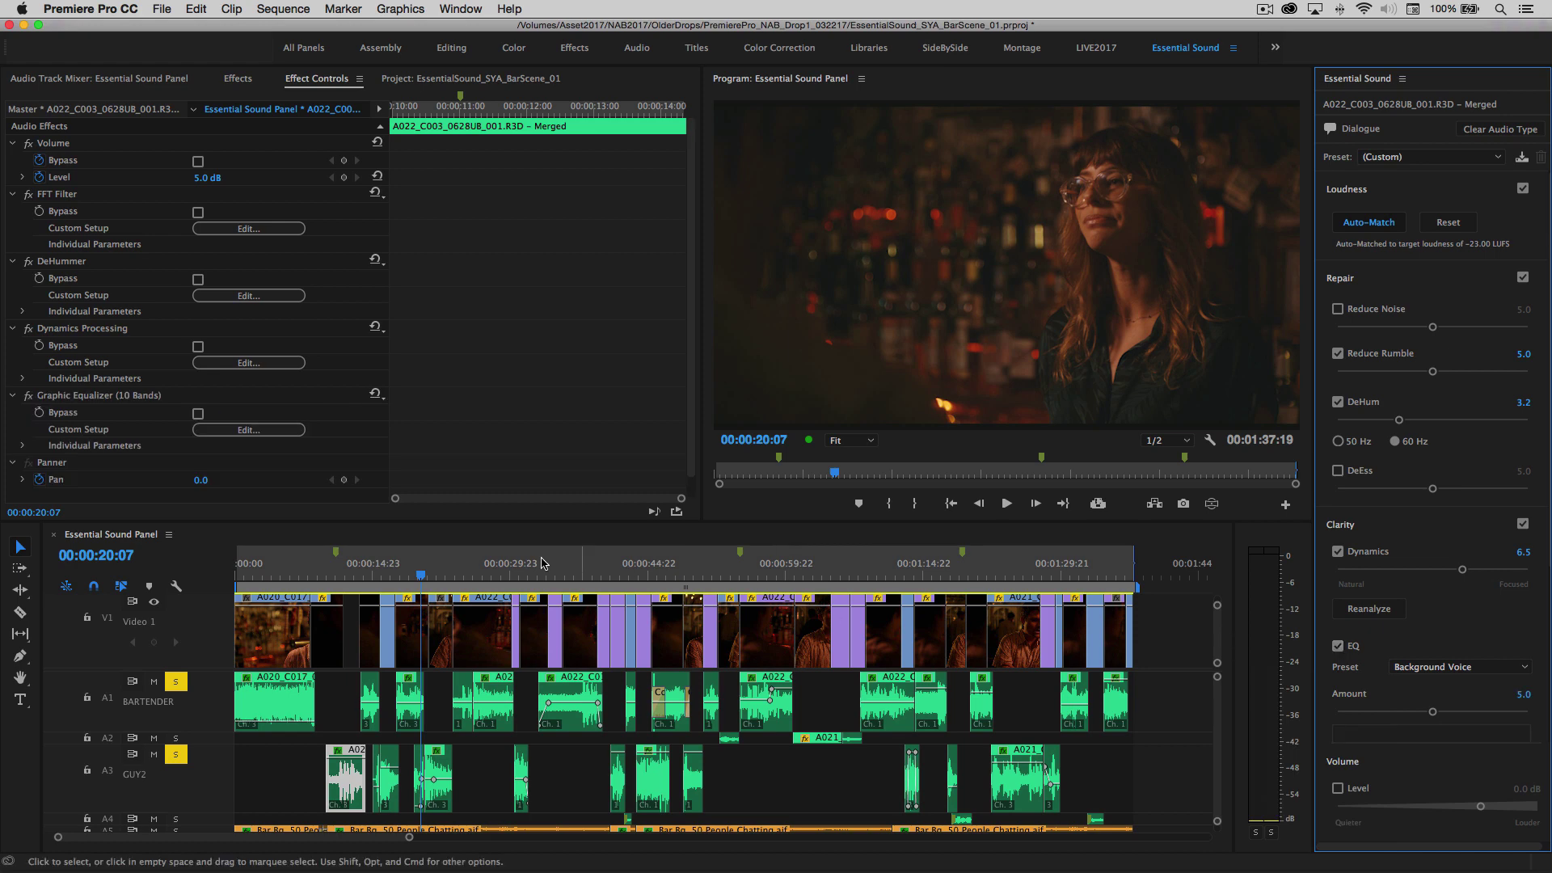
Review the Graphic Equalizer presets keeping Default, then unsolo the BARTENDER track
click(224, 431)
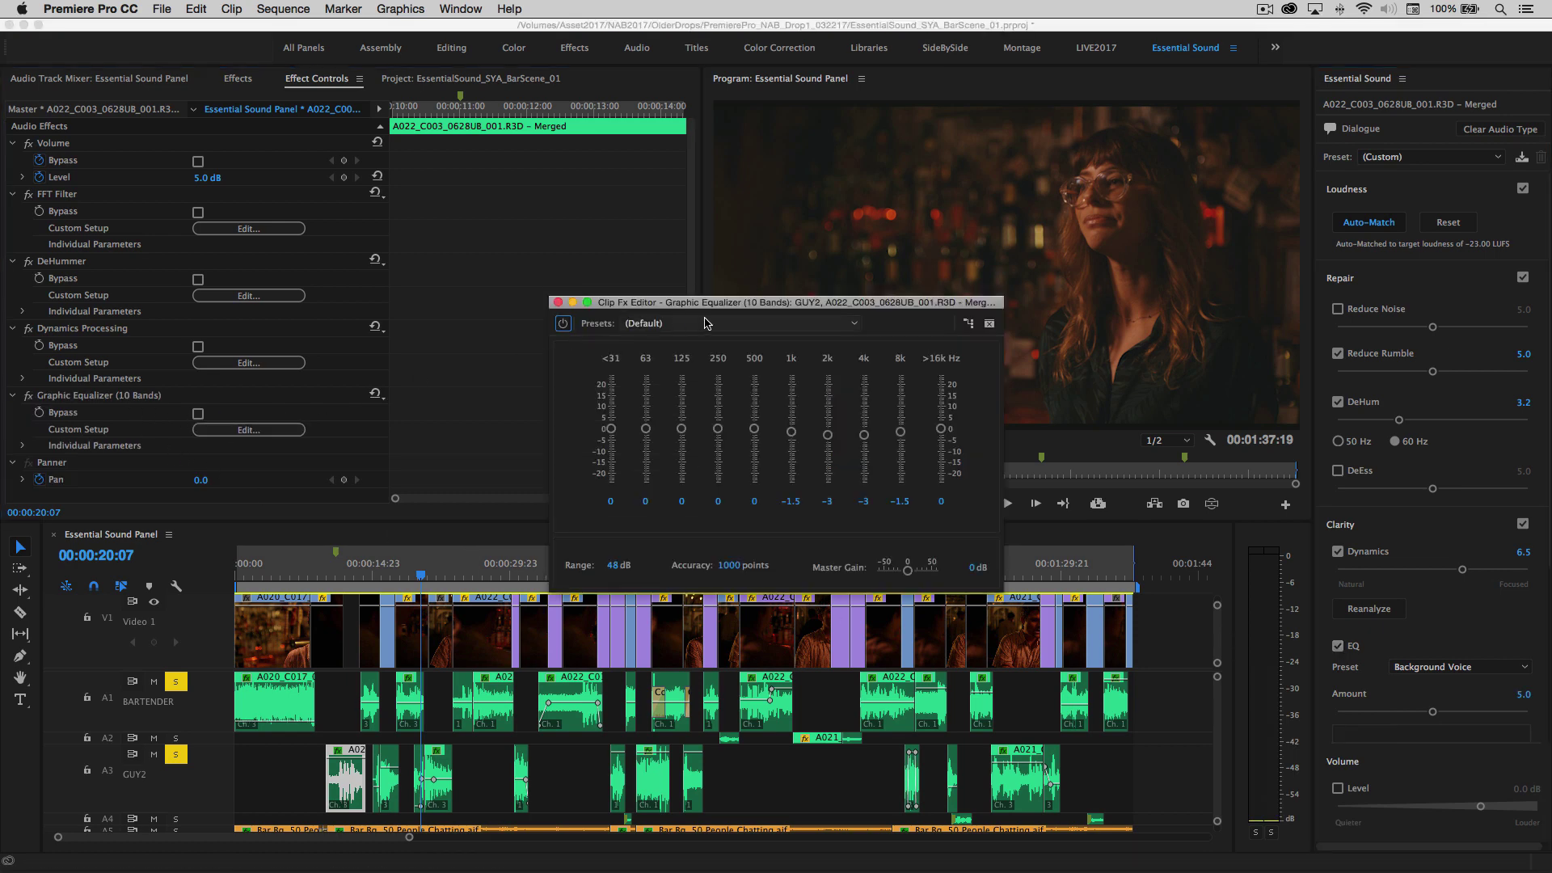
click(851, 324)
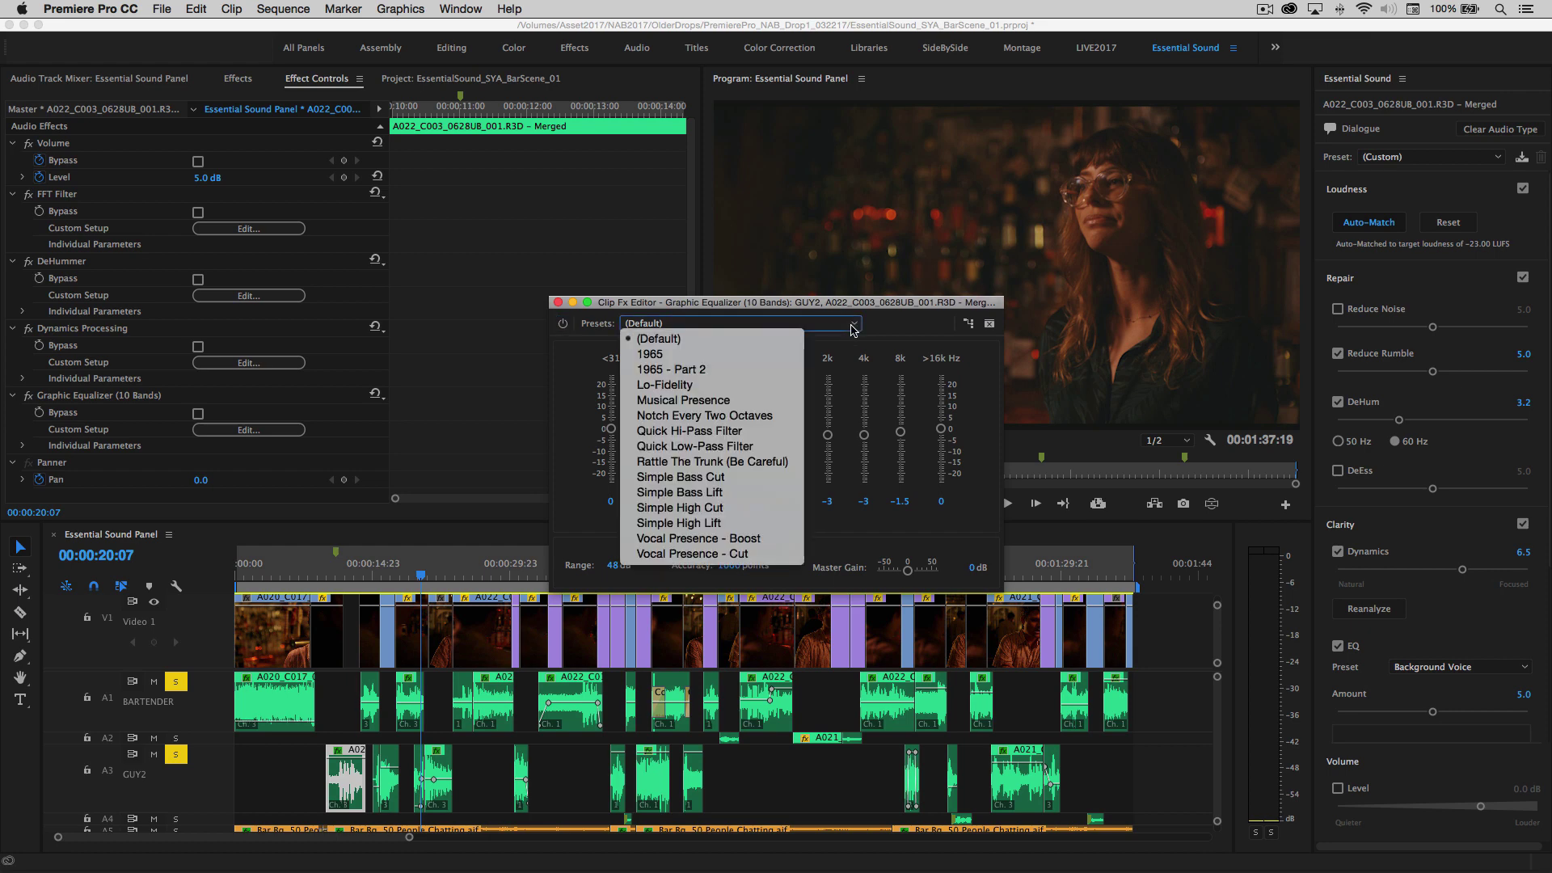
click(886, 331)
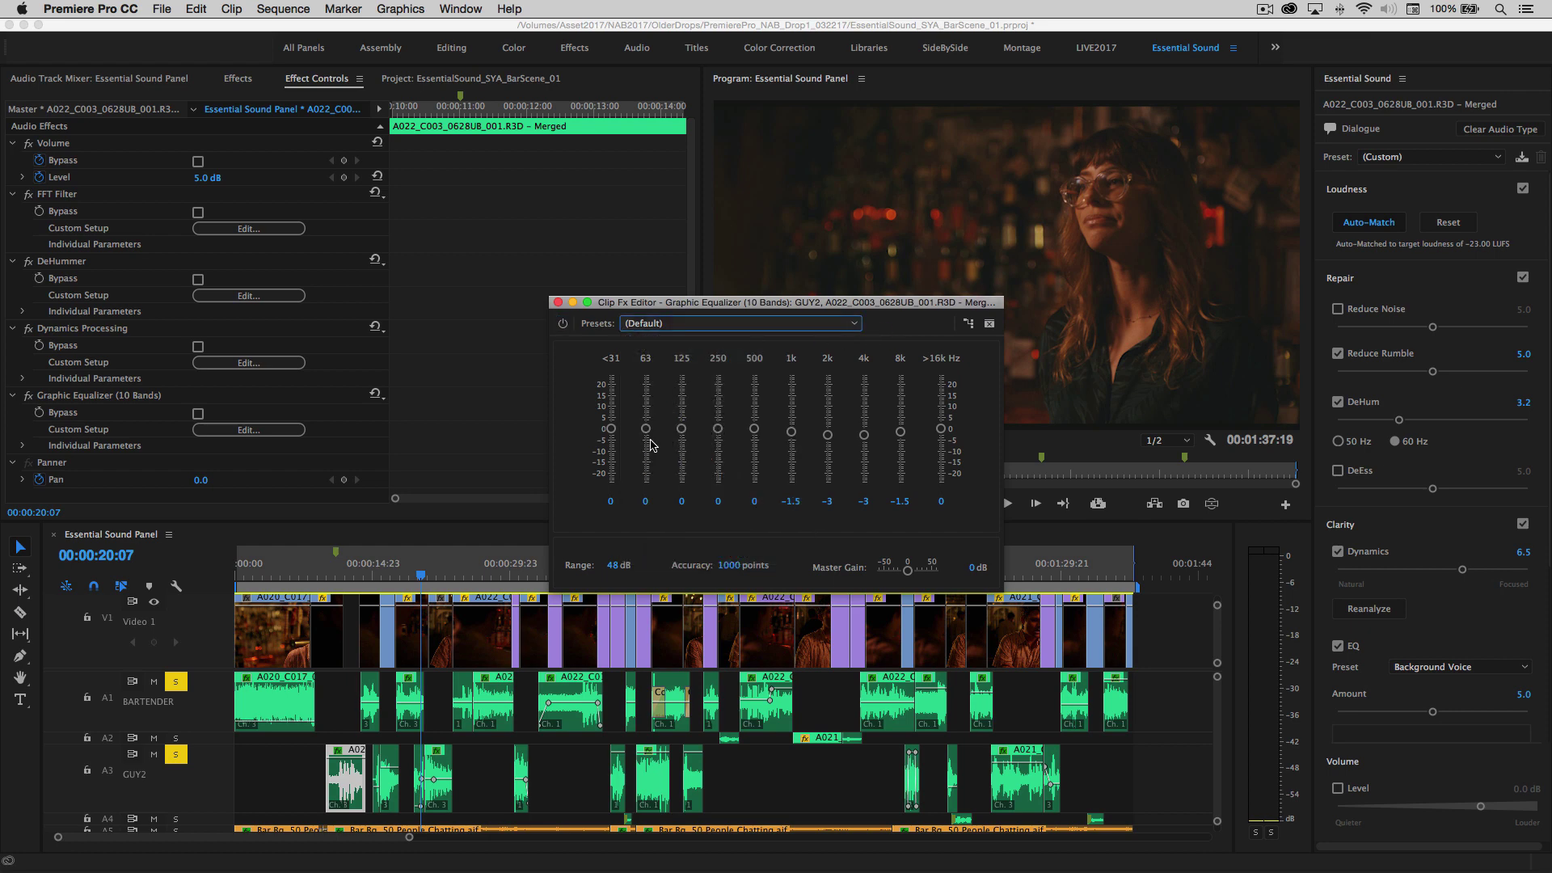
click(557, 302)
super+click(174, 755)
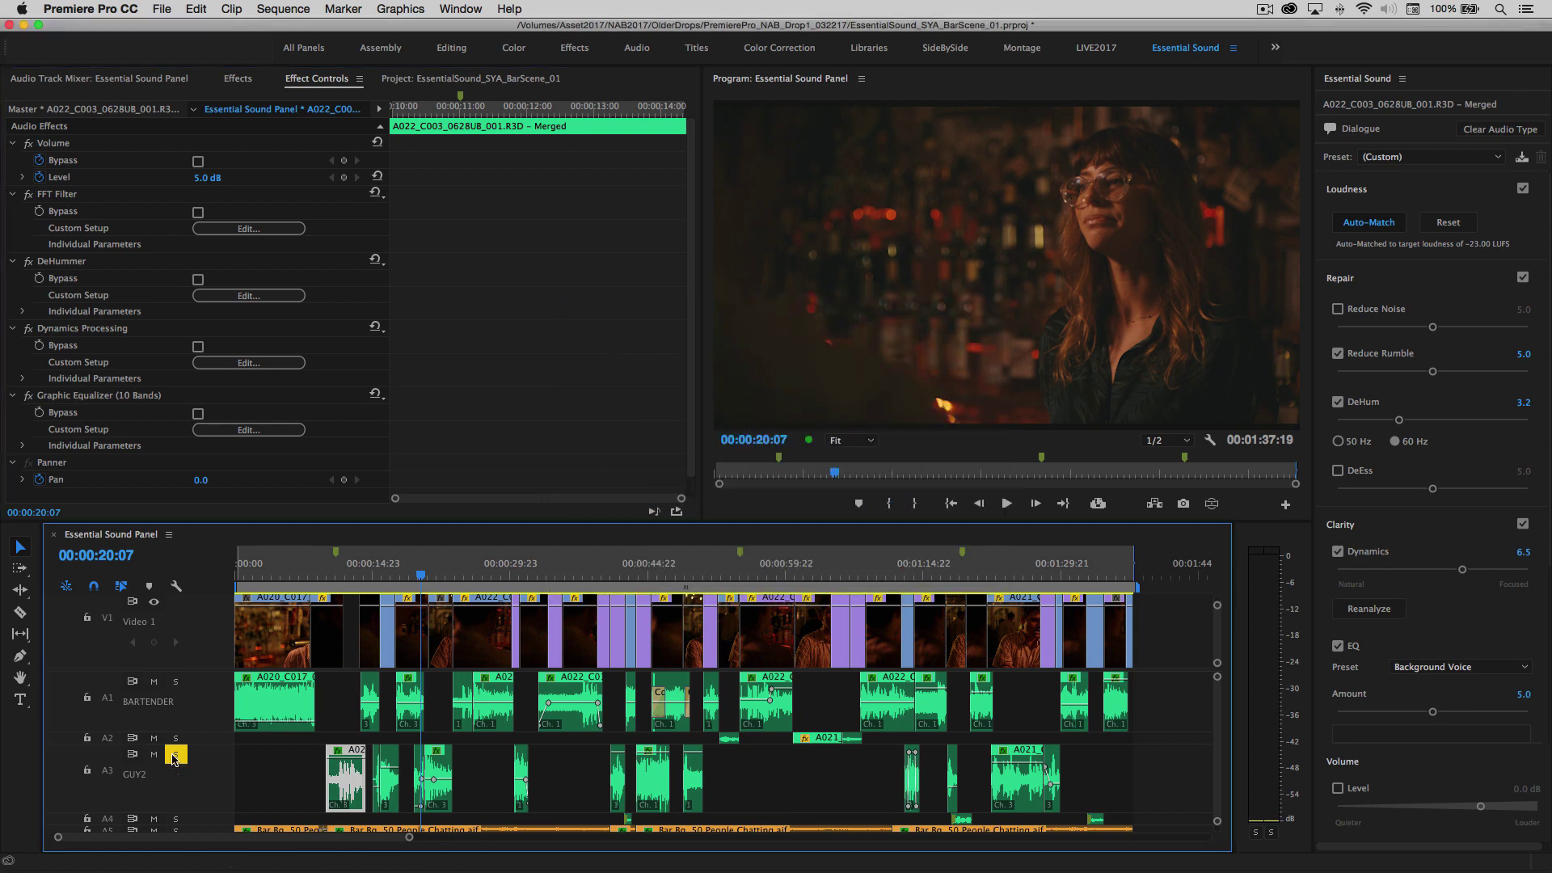
Unsolo GUY2, enlarge the AMBI_2 and AMBI_BAR tracks, and tag the Bar Bg clips as Ambience
click(174, 754)
scroll(792, 751, down, 2)
scroll(796, 753, down, 3)
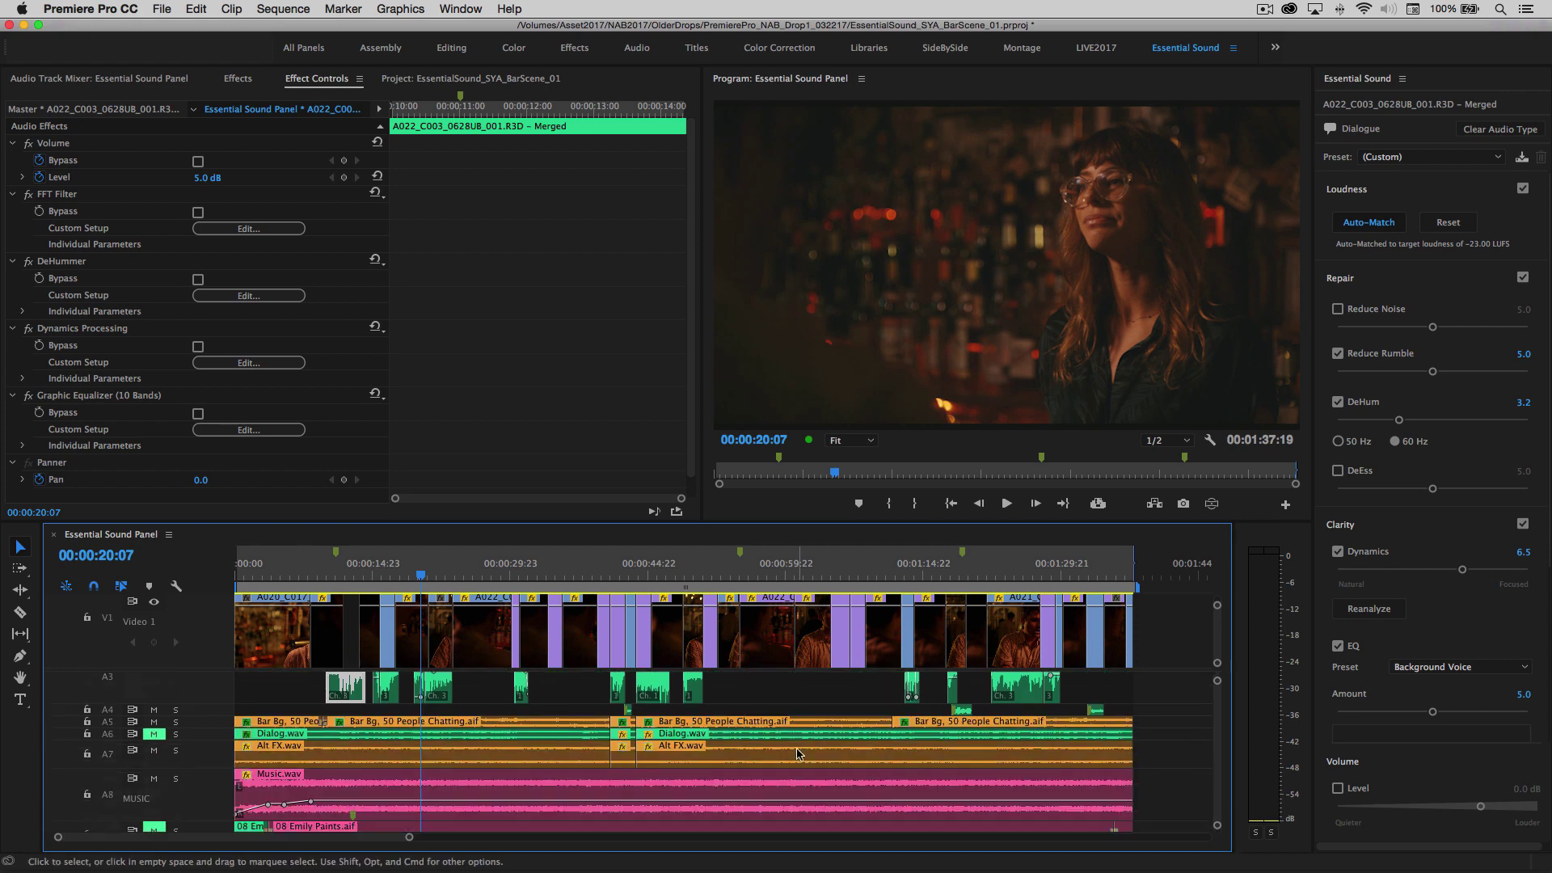
double_click(190, 745)
double_click(202, 709)
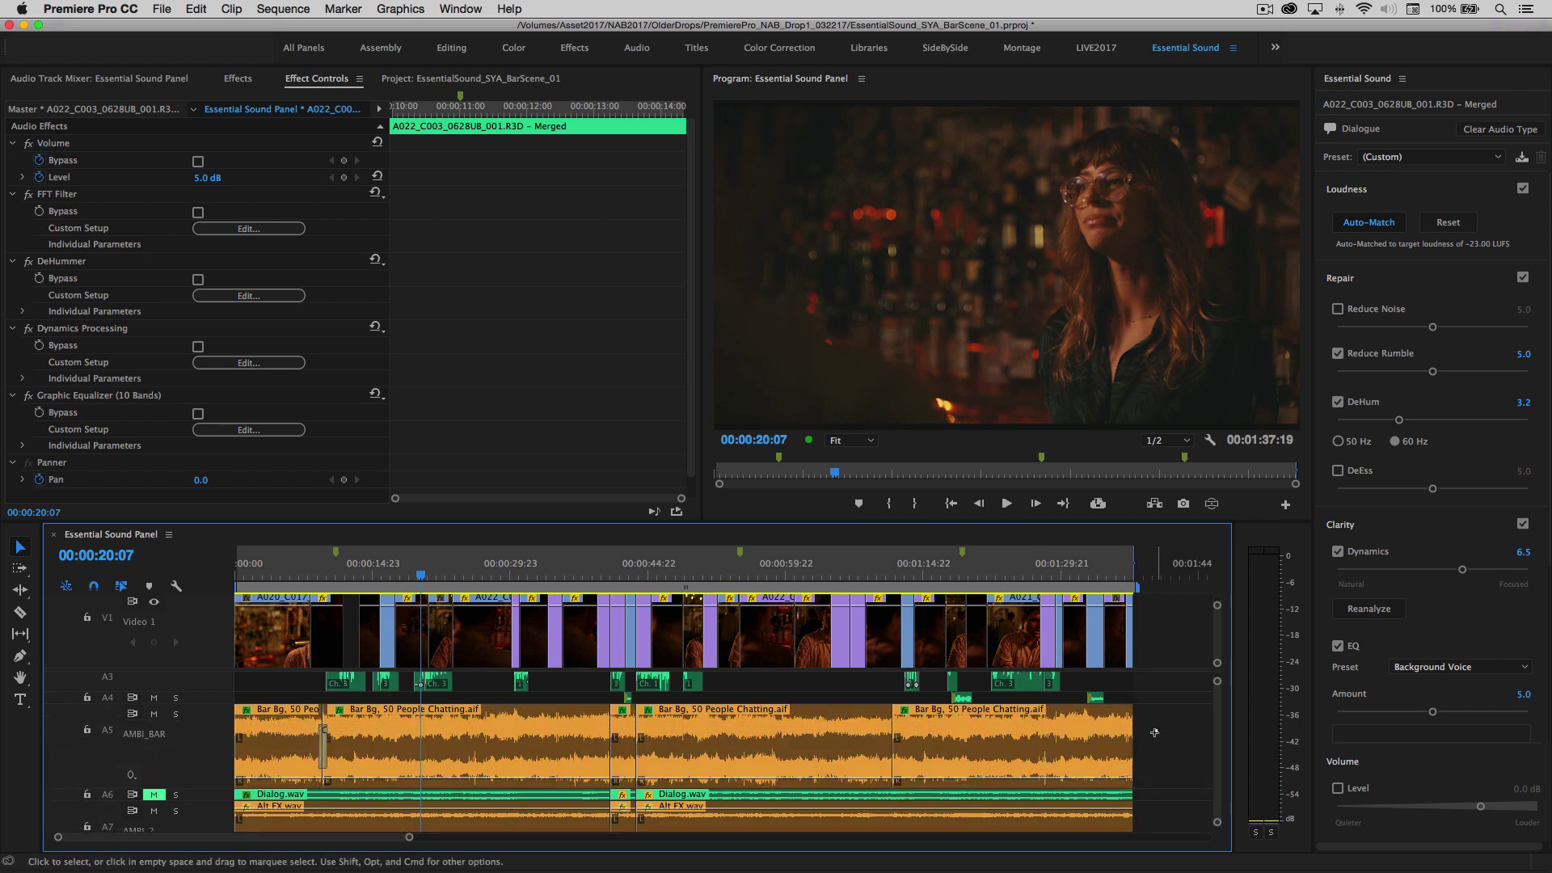
drag(1151, 731, 238, 756)
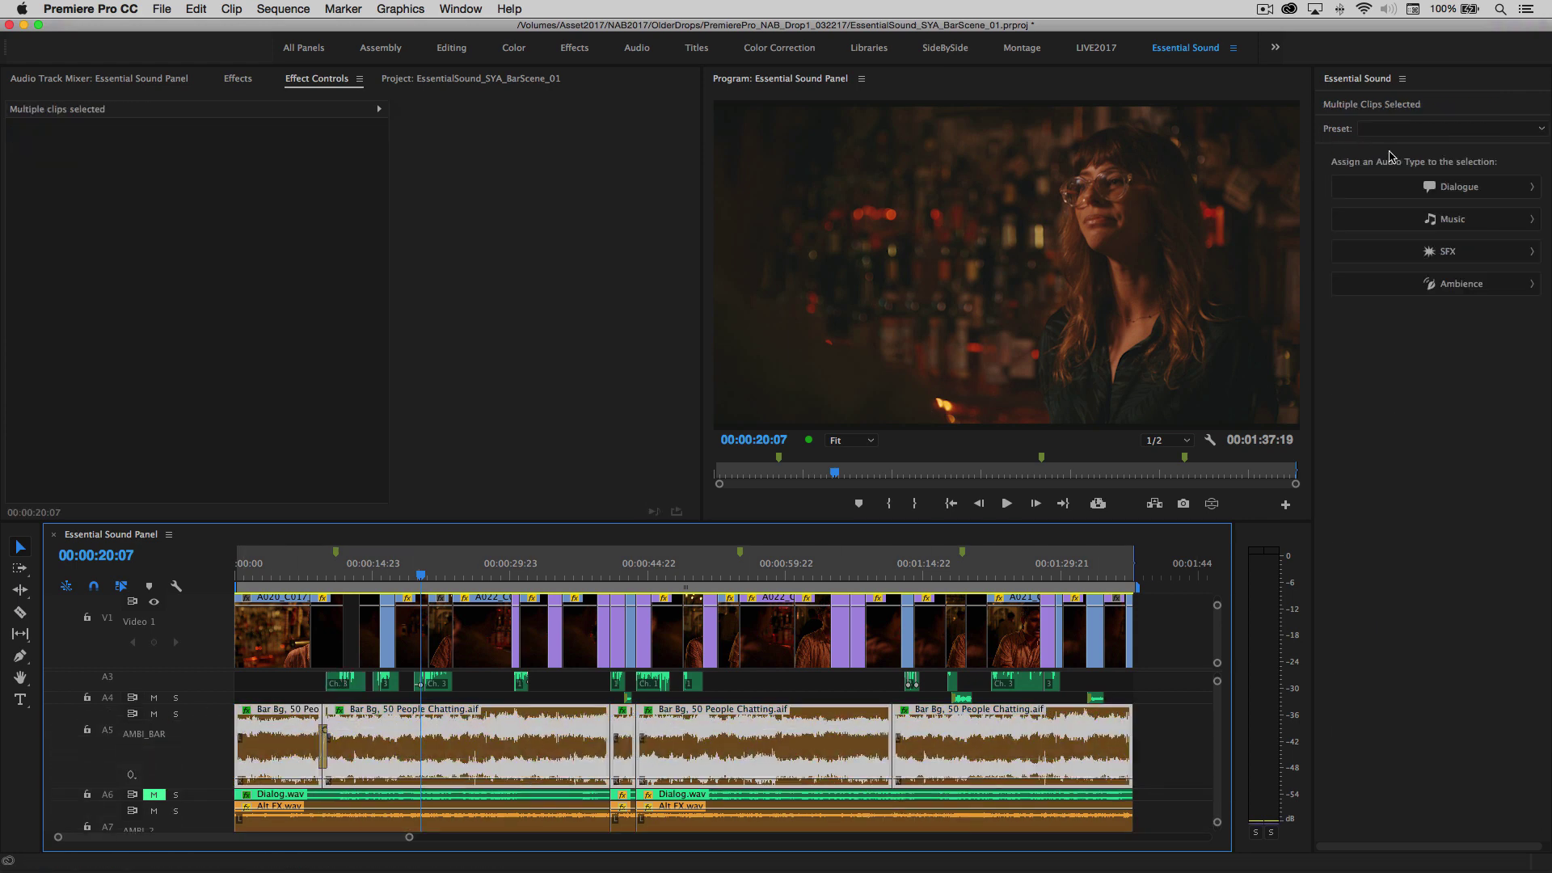
click(1502, 287)
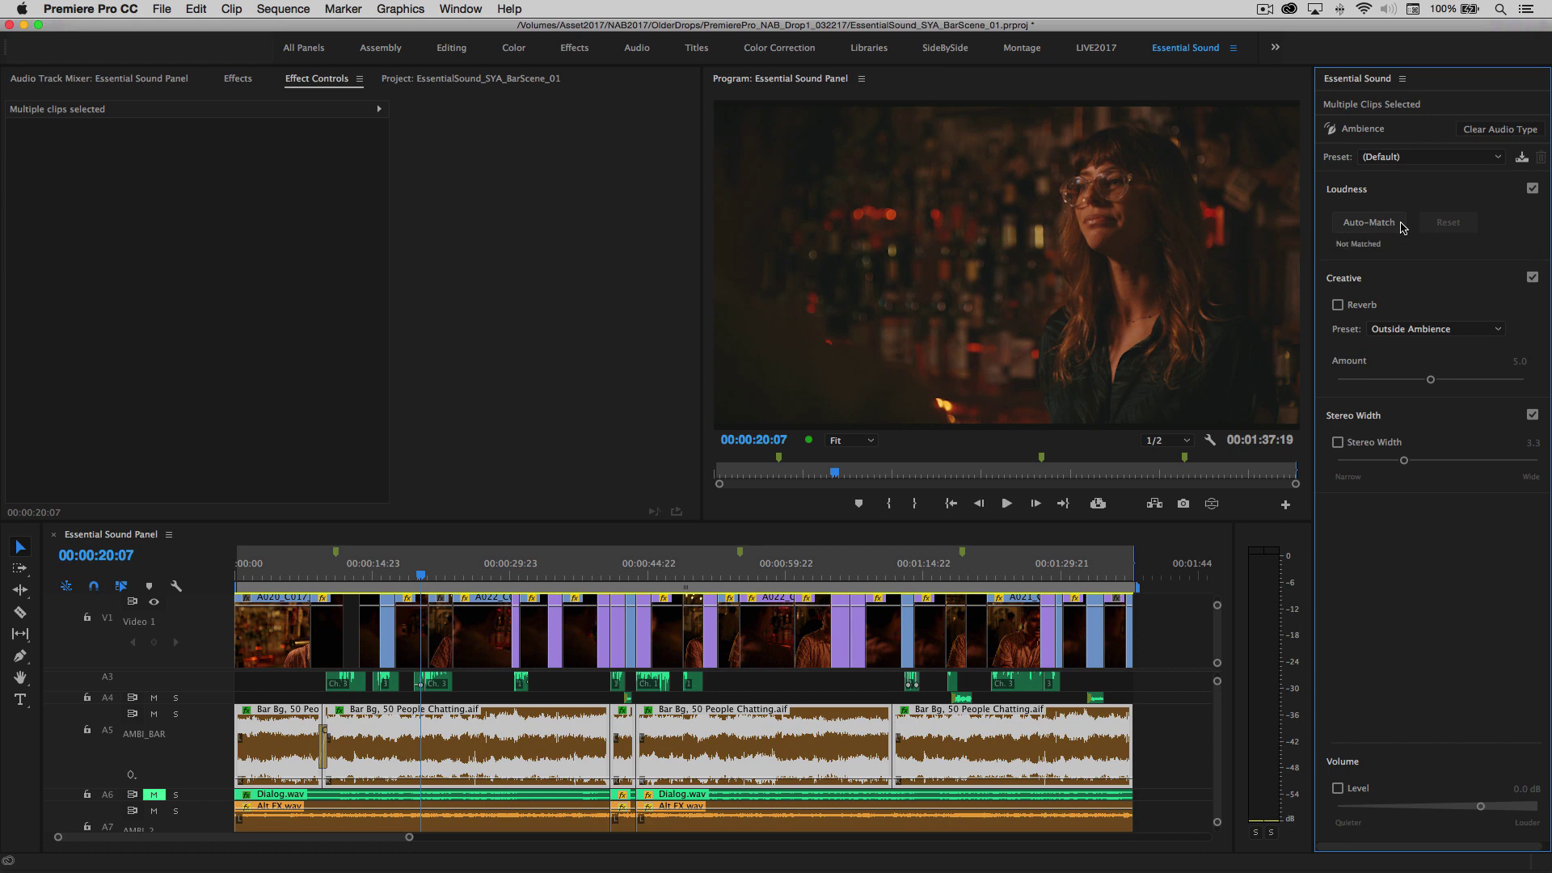
Enable Creative Reverb with the Large Room Ambience preset and Amount 0.0
click(1337, 305)
click(1468, 329)
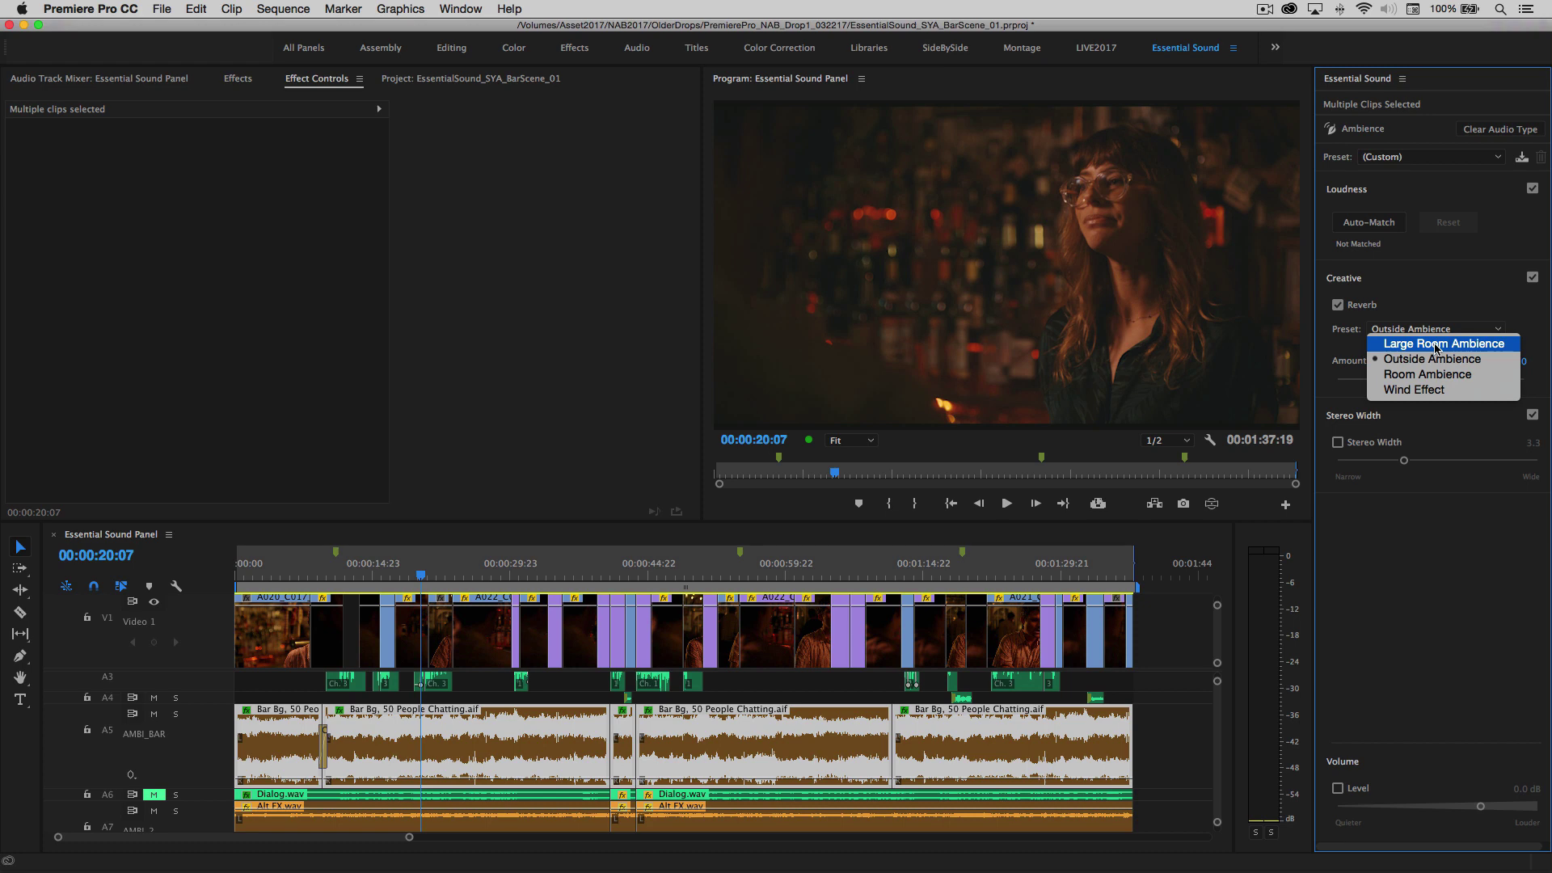
click(1436, 344)
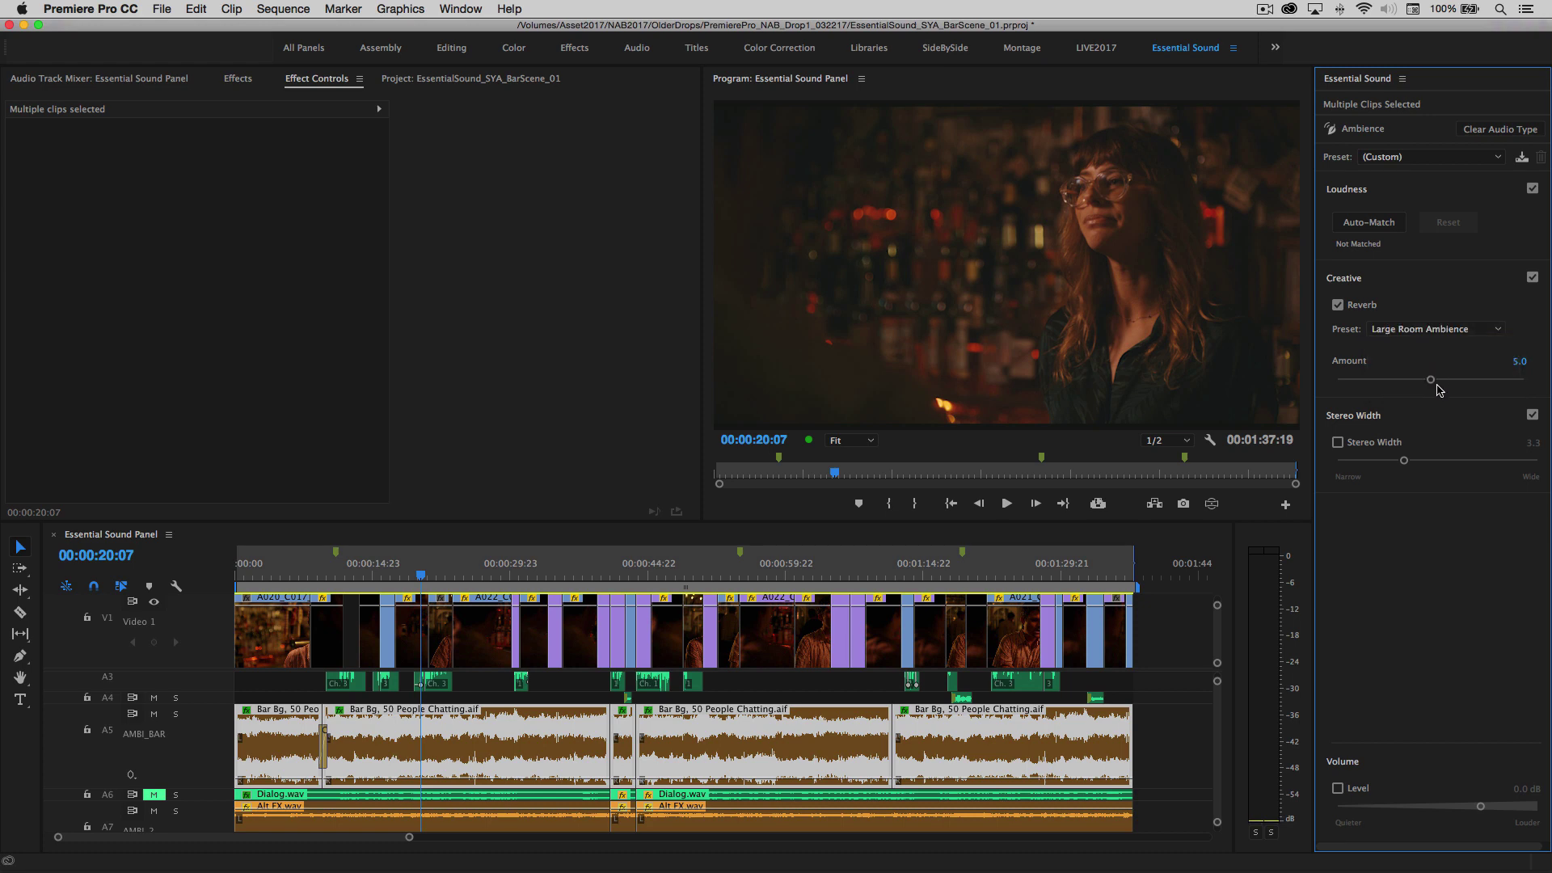
drag(1431, 381, 1305, 380)
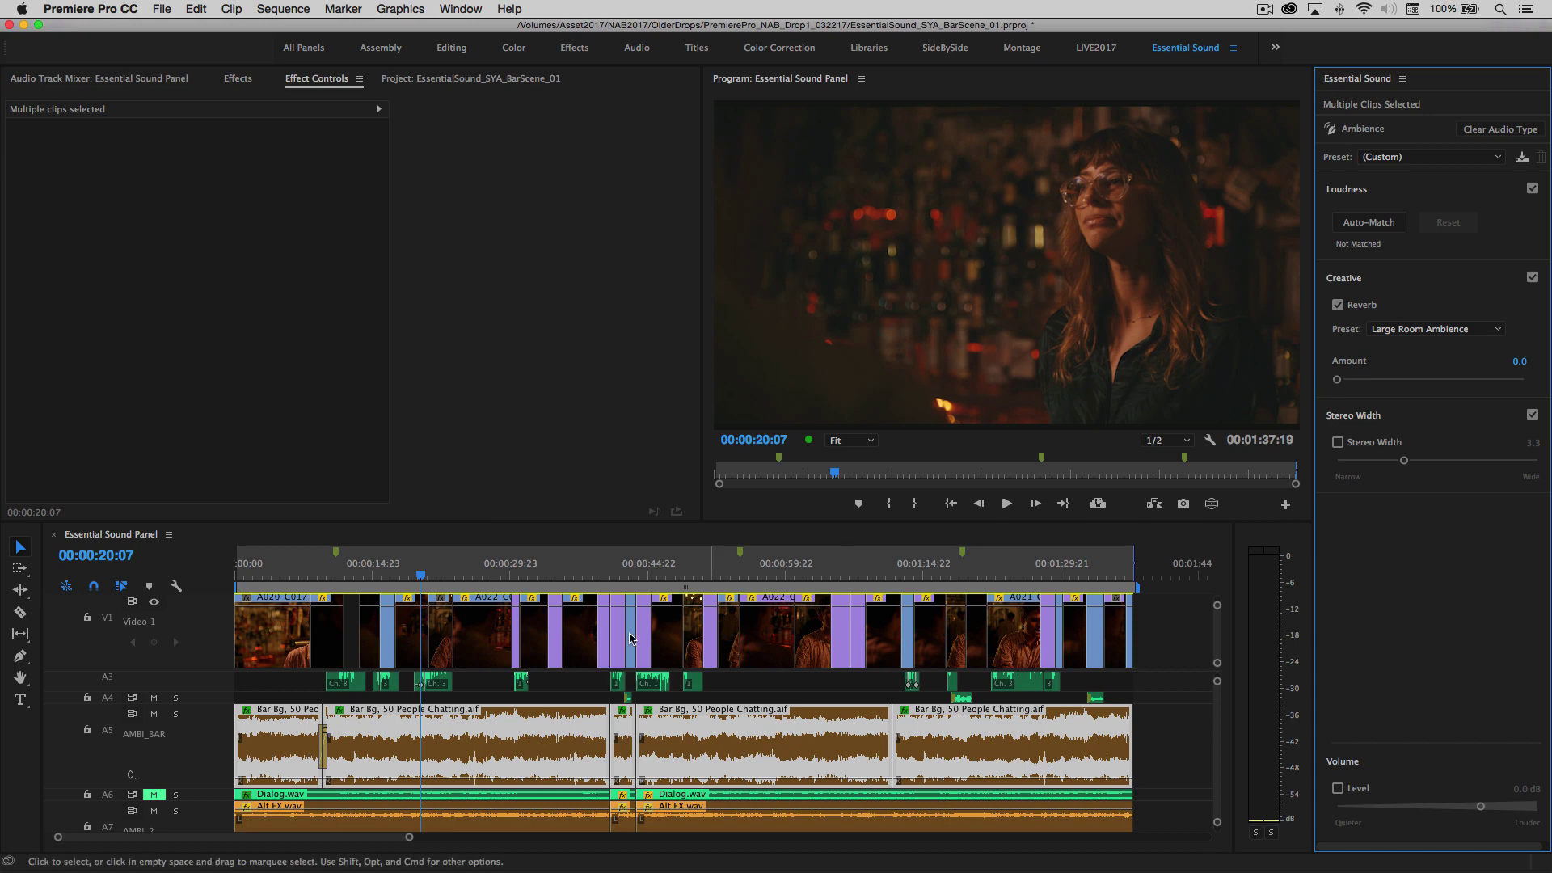
Solo AMBI_BAR and raise the reverb Amount to 3.8 while the scene plays
click(176, 714)
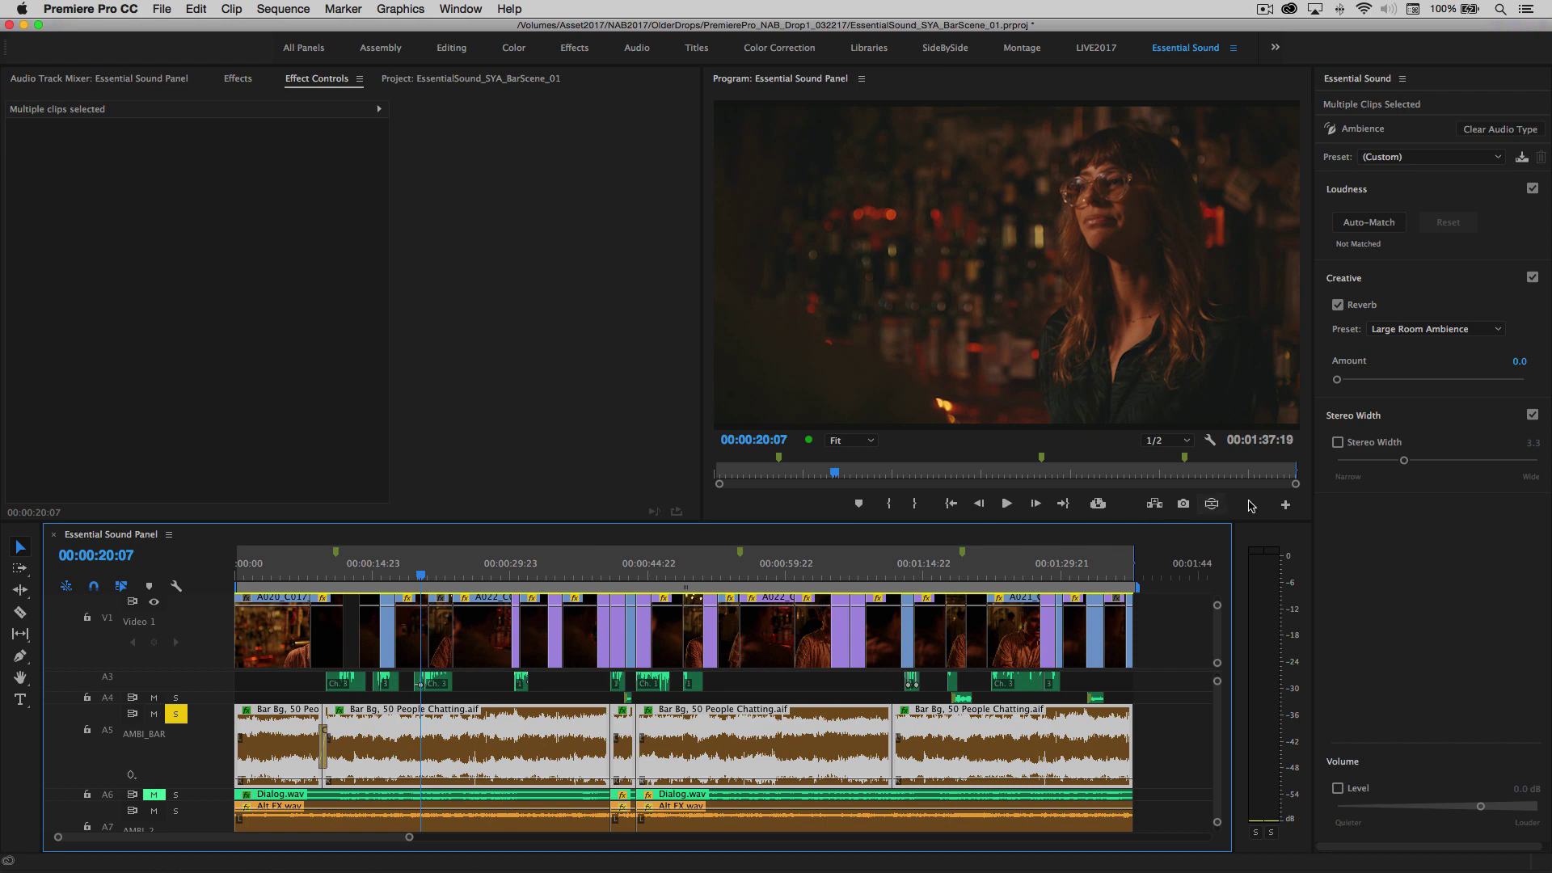
key(space)
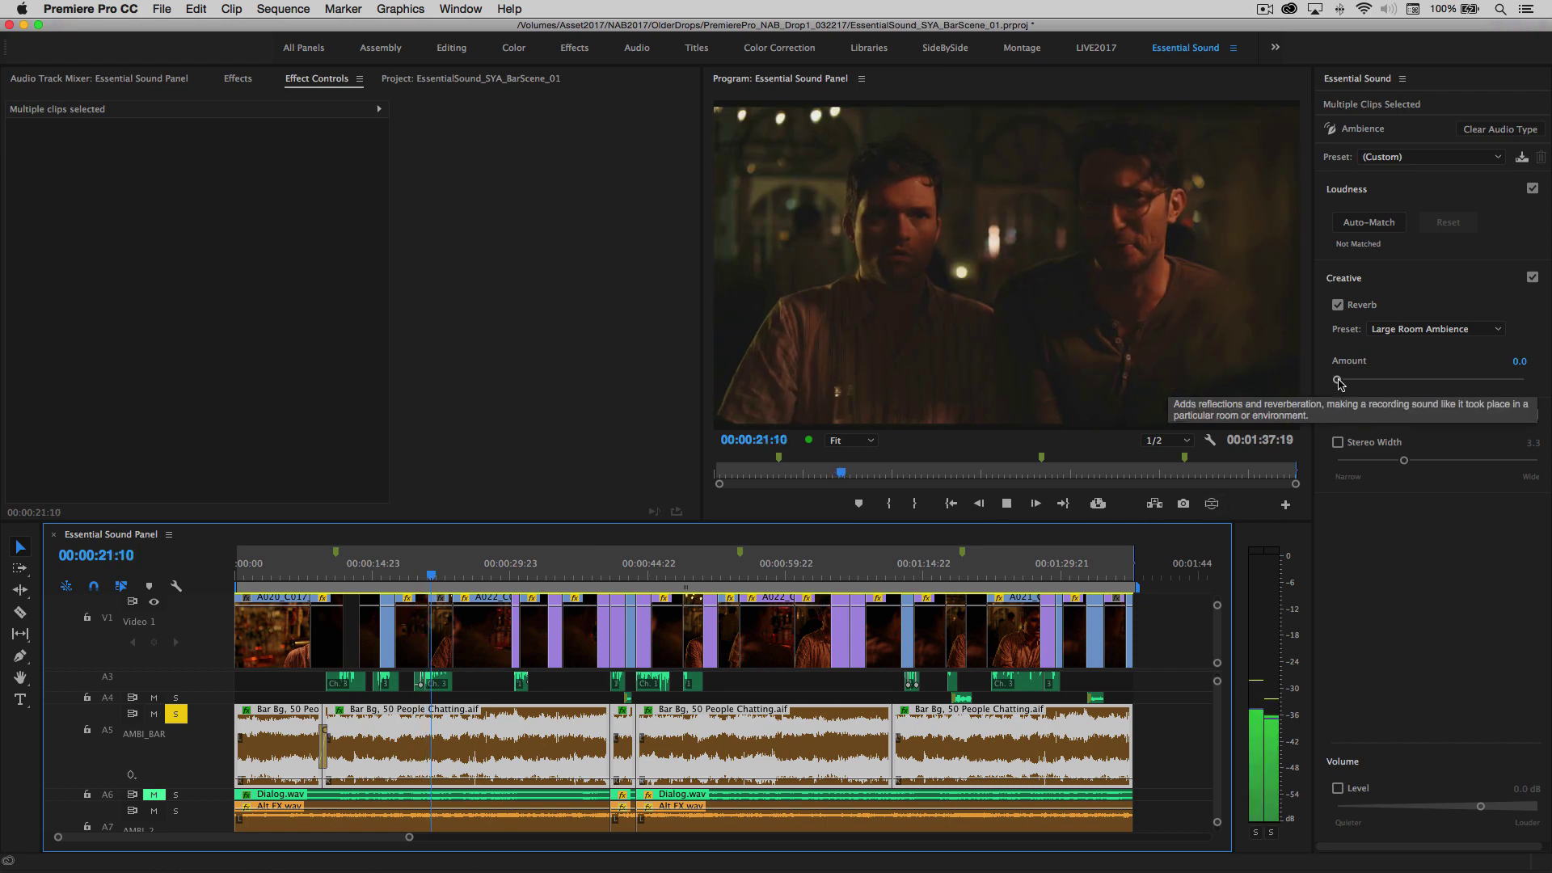
drag(1338, 381, 1411, 384)
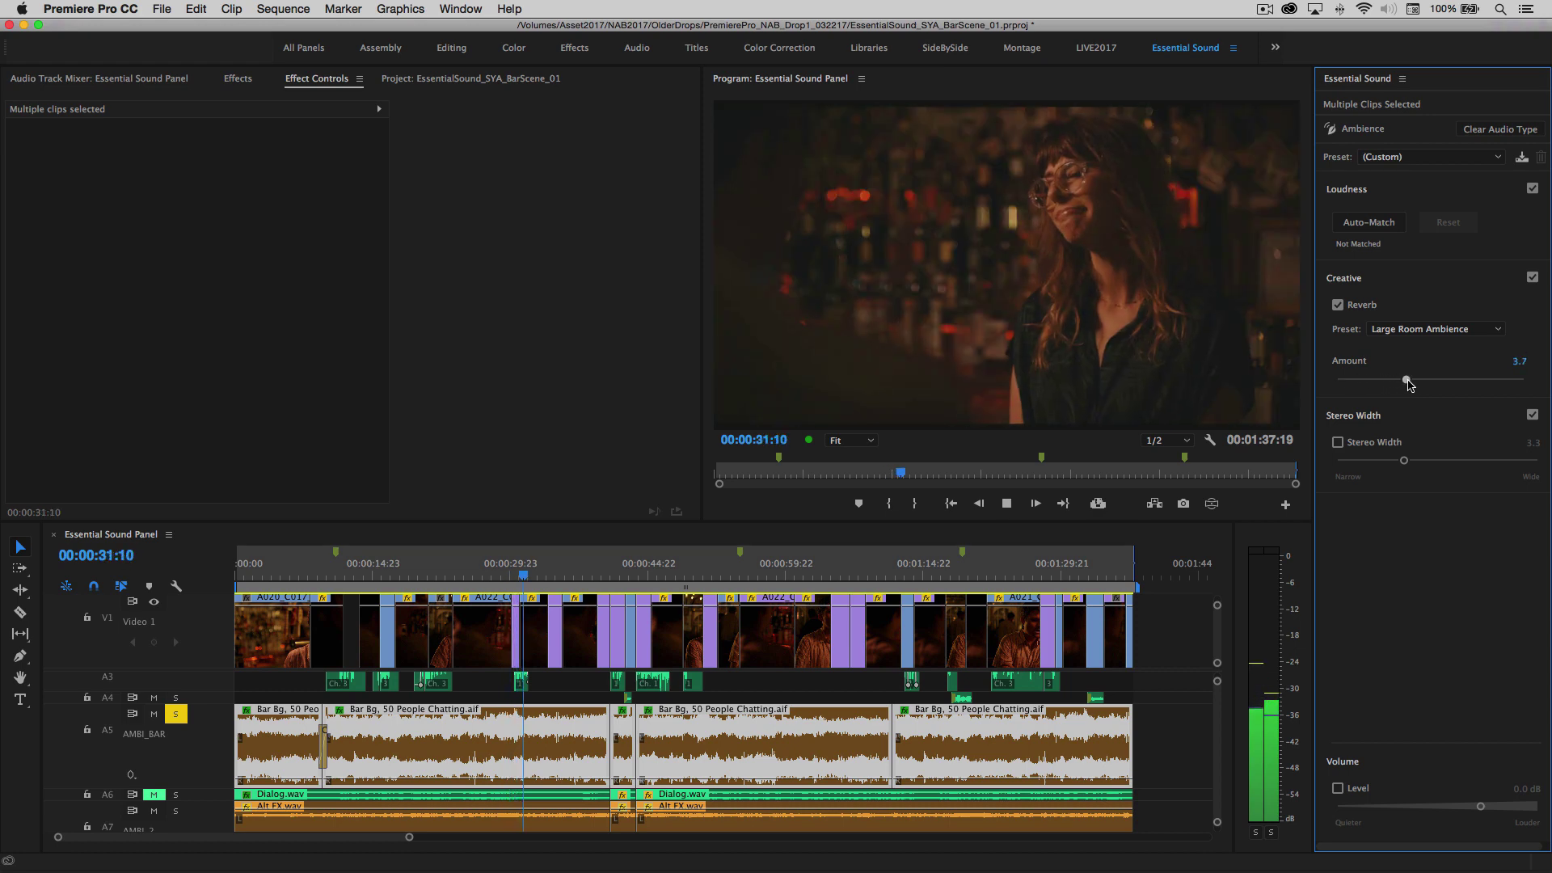
key(space)
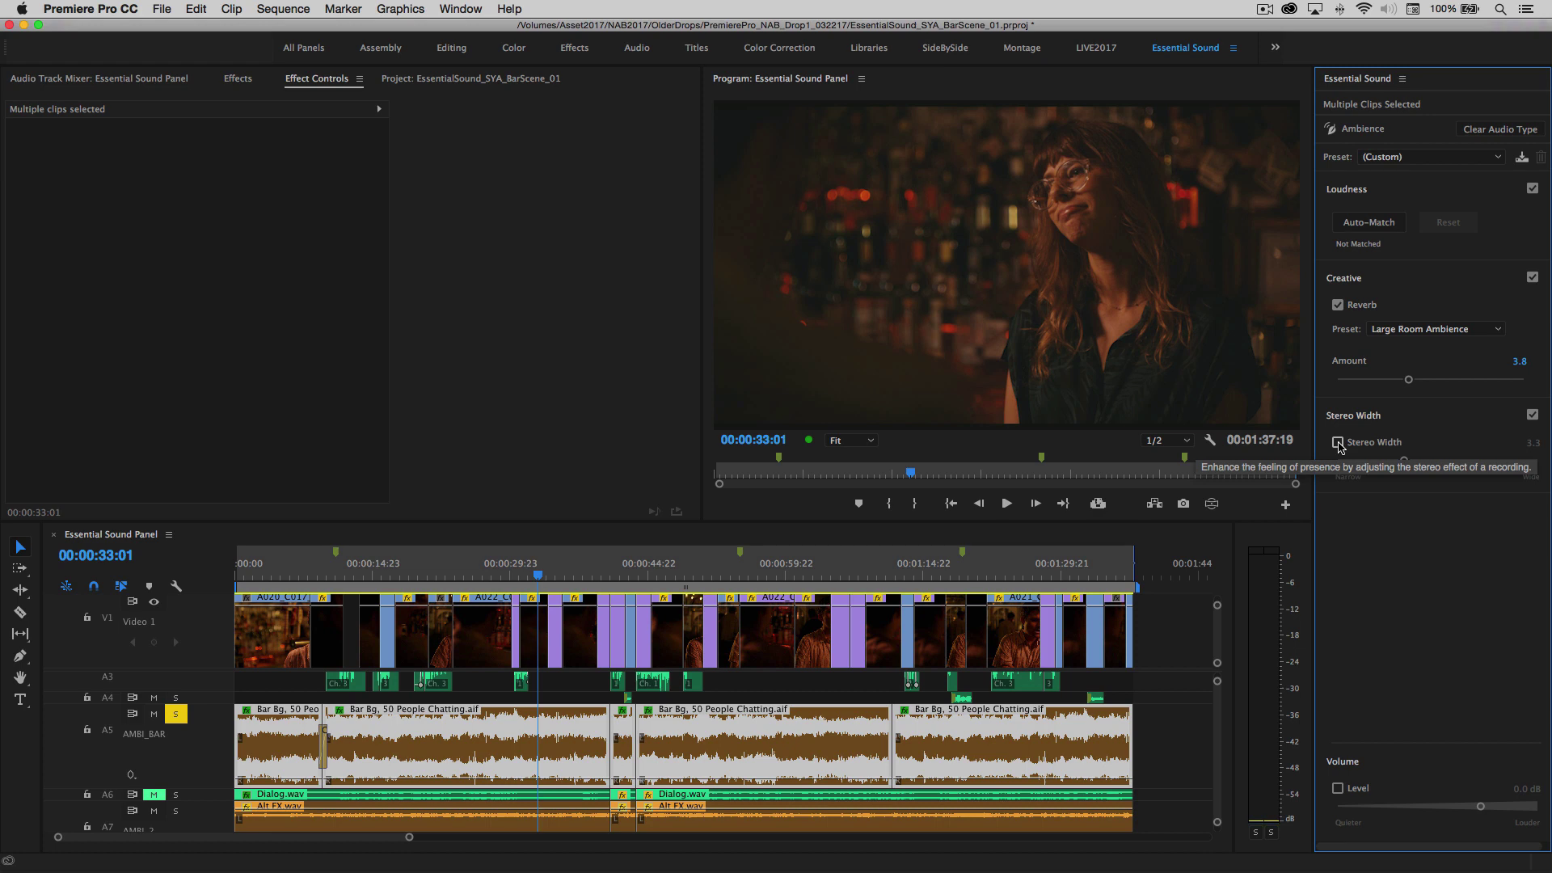
Enable Stereo Width on the ambience clips and widen it during playback
click(1338, 444)
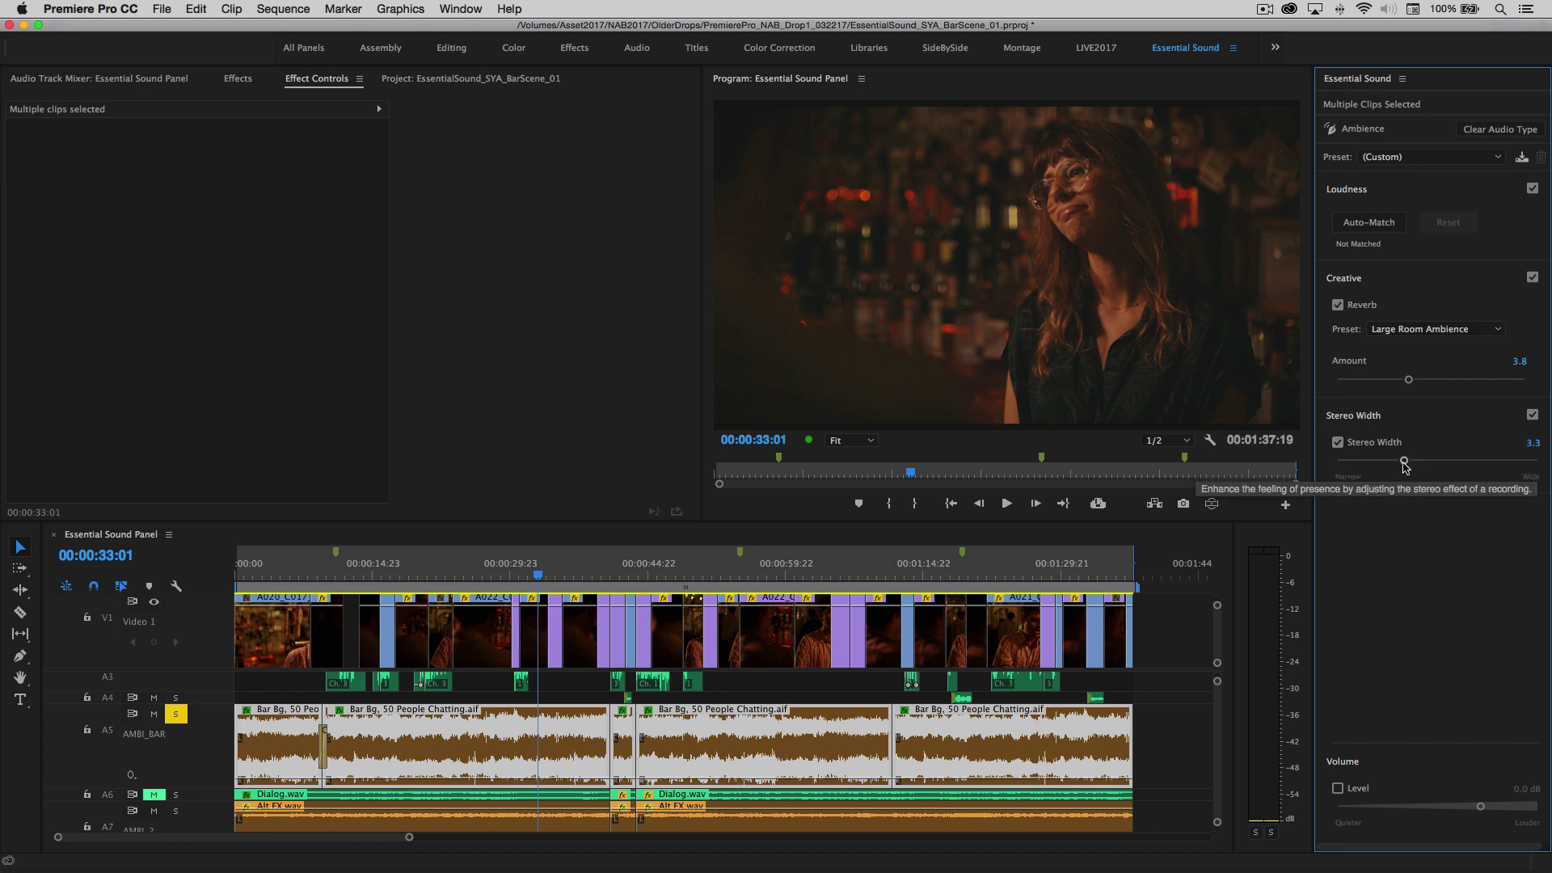
drag(1404, 461, 1333, 469)
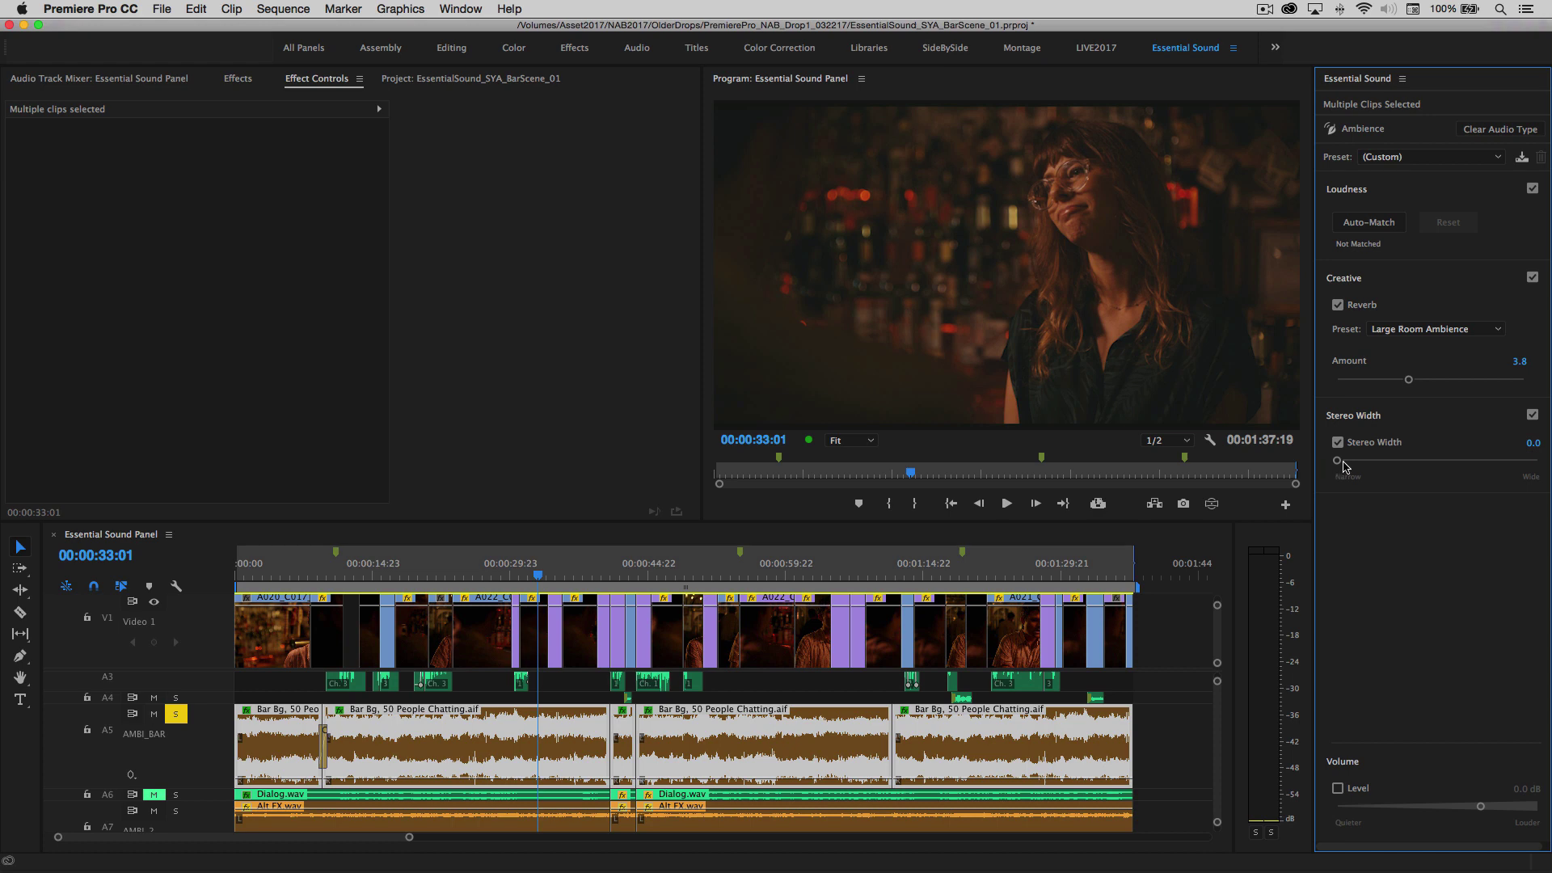
key(space)
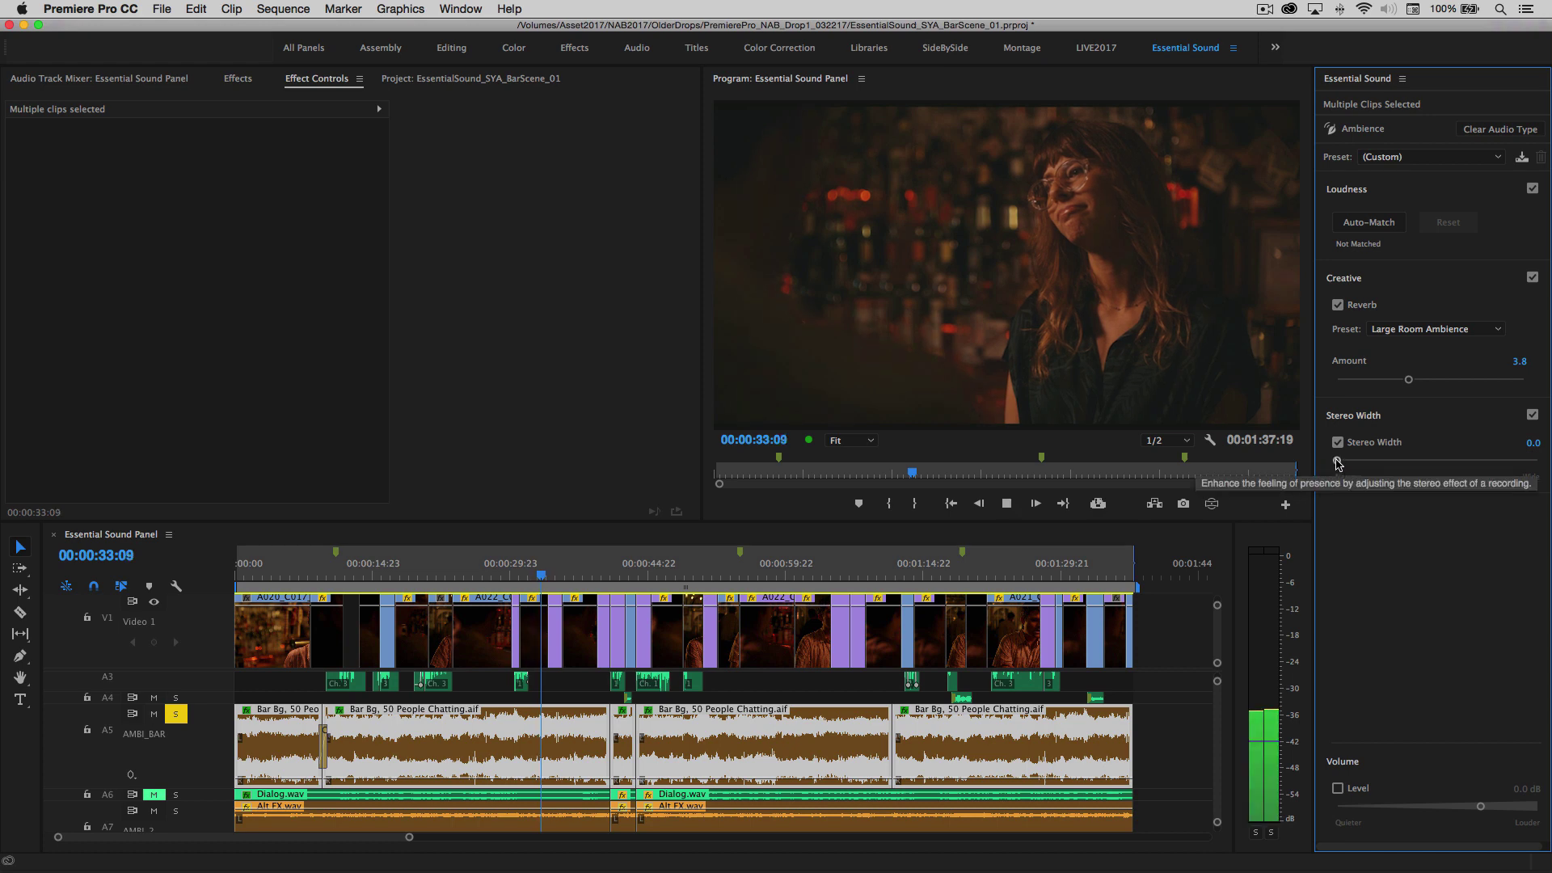
drag(1337, 462, 1519, 460)
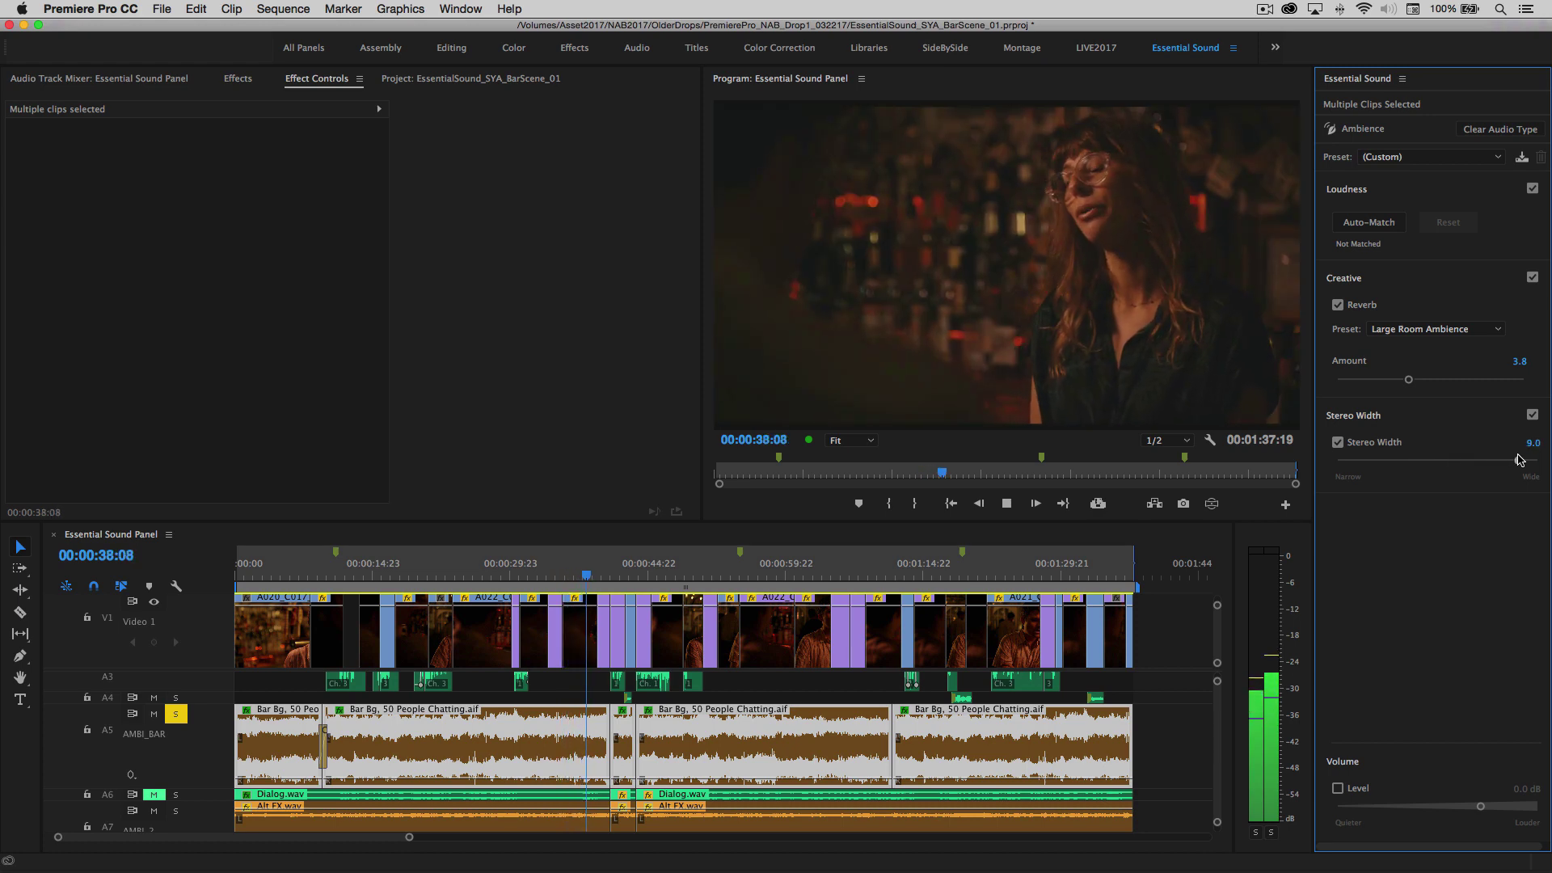
Toggle Stereo Width off and on to compare, then settle on a width of 4.9
click(1532, 415)
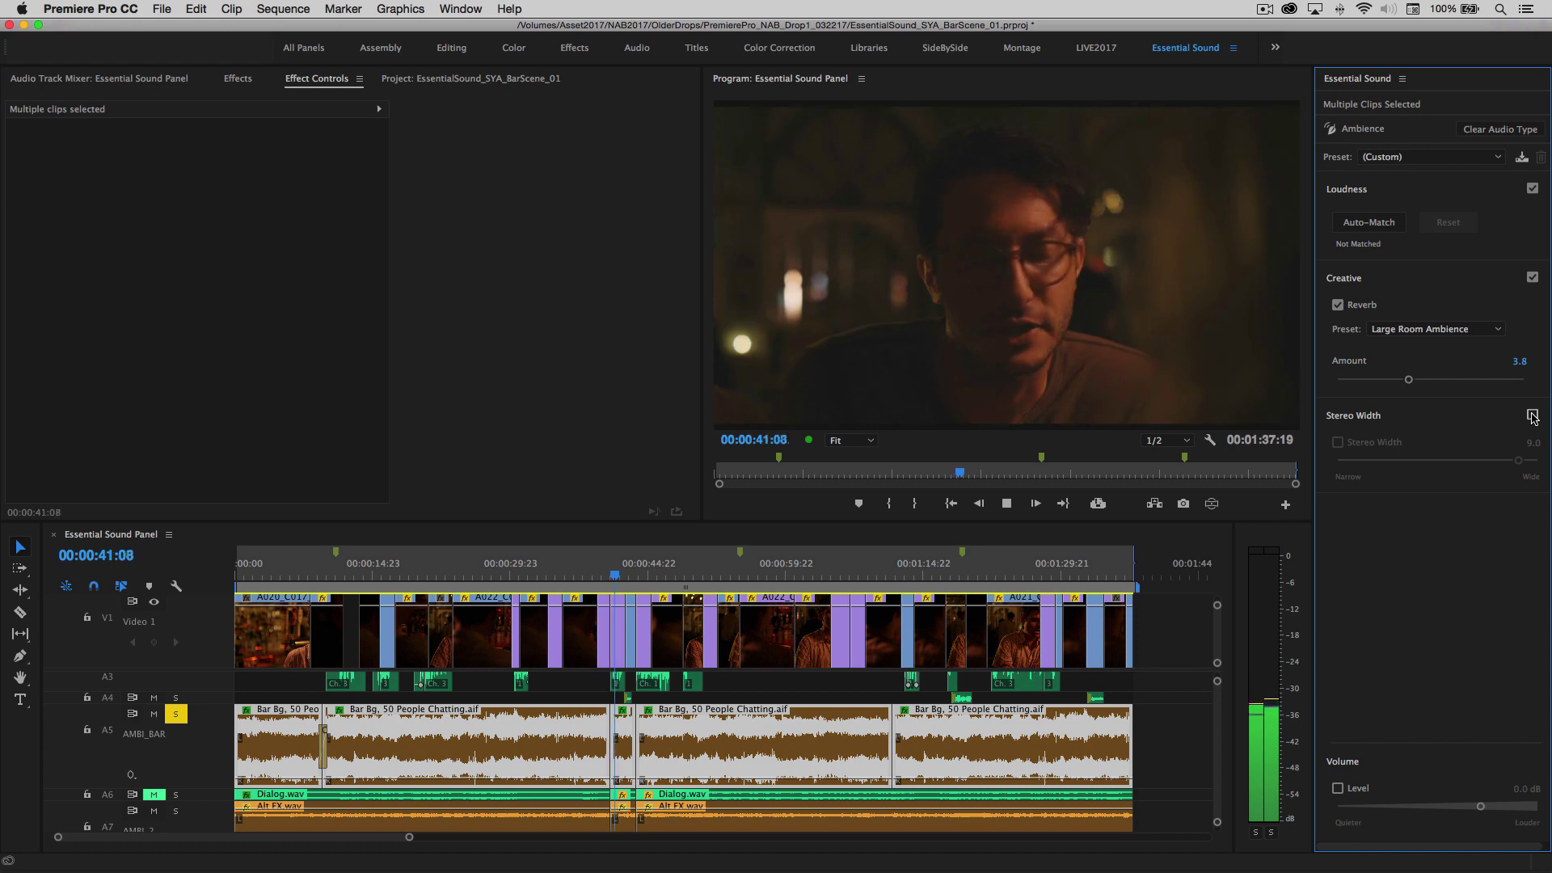
click(1532, 415)
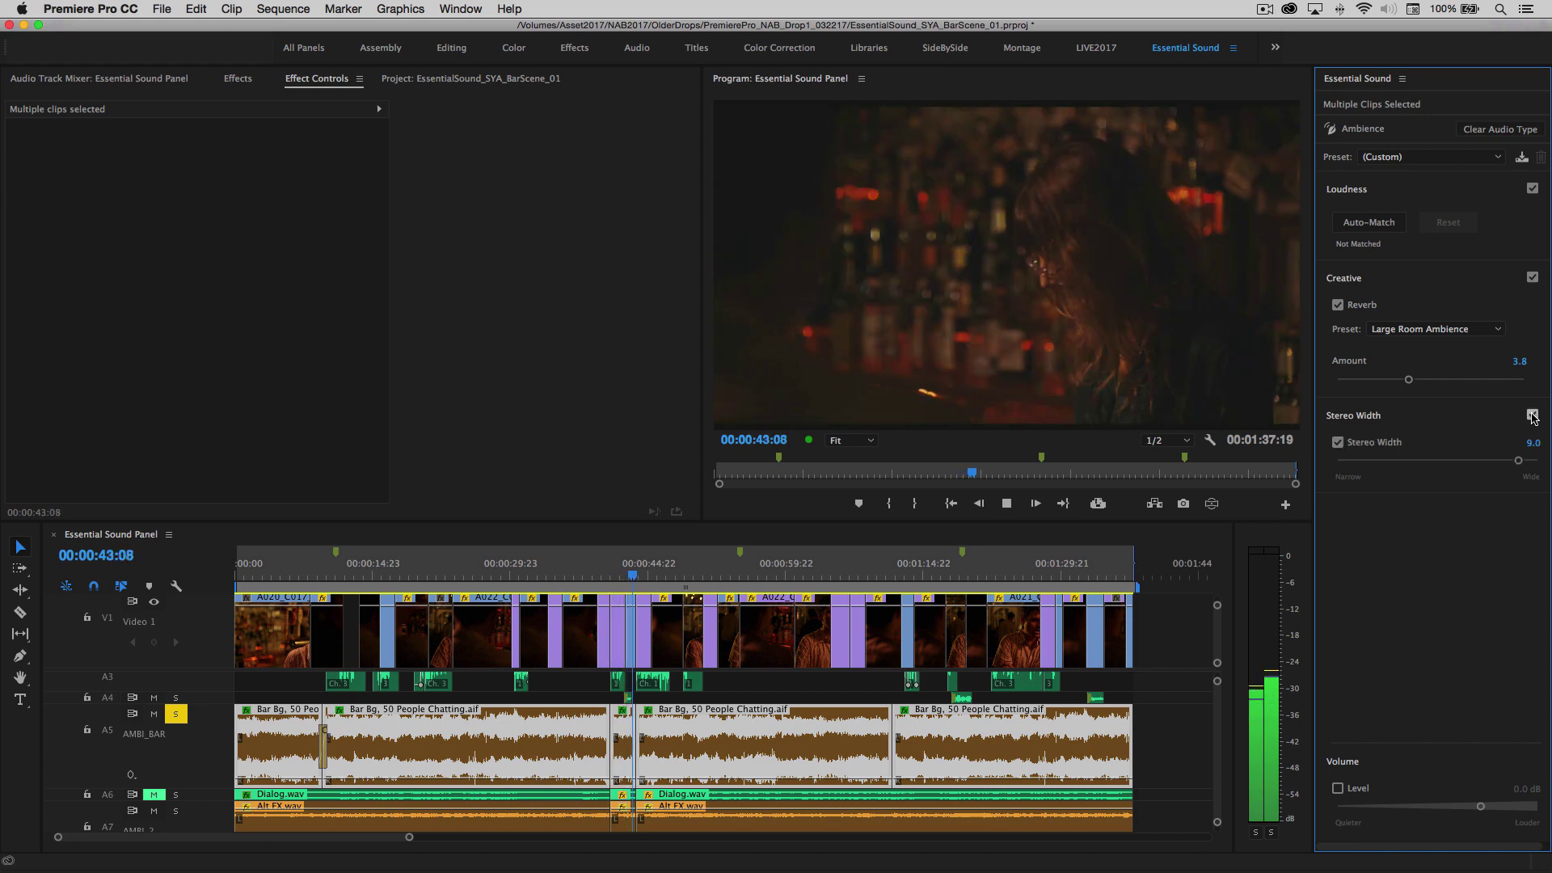
click(1532, 415)
click(1533, 415)
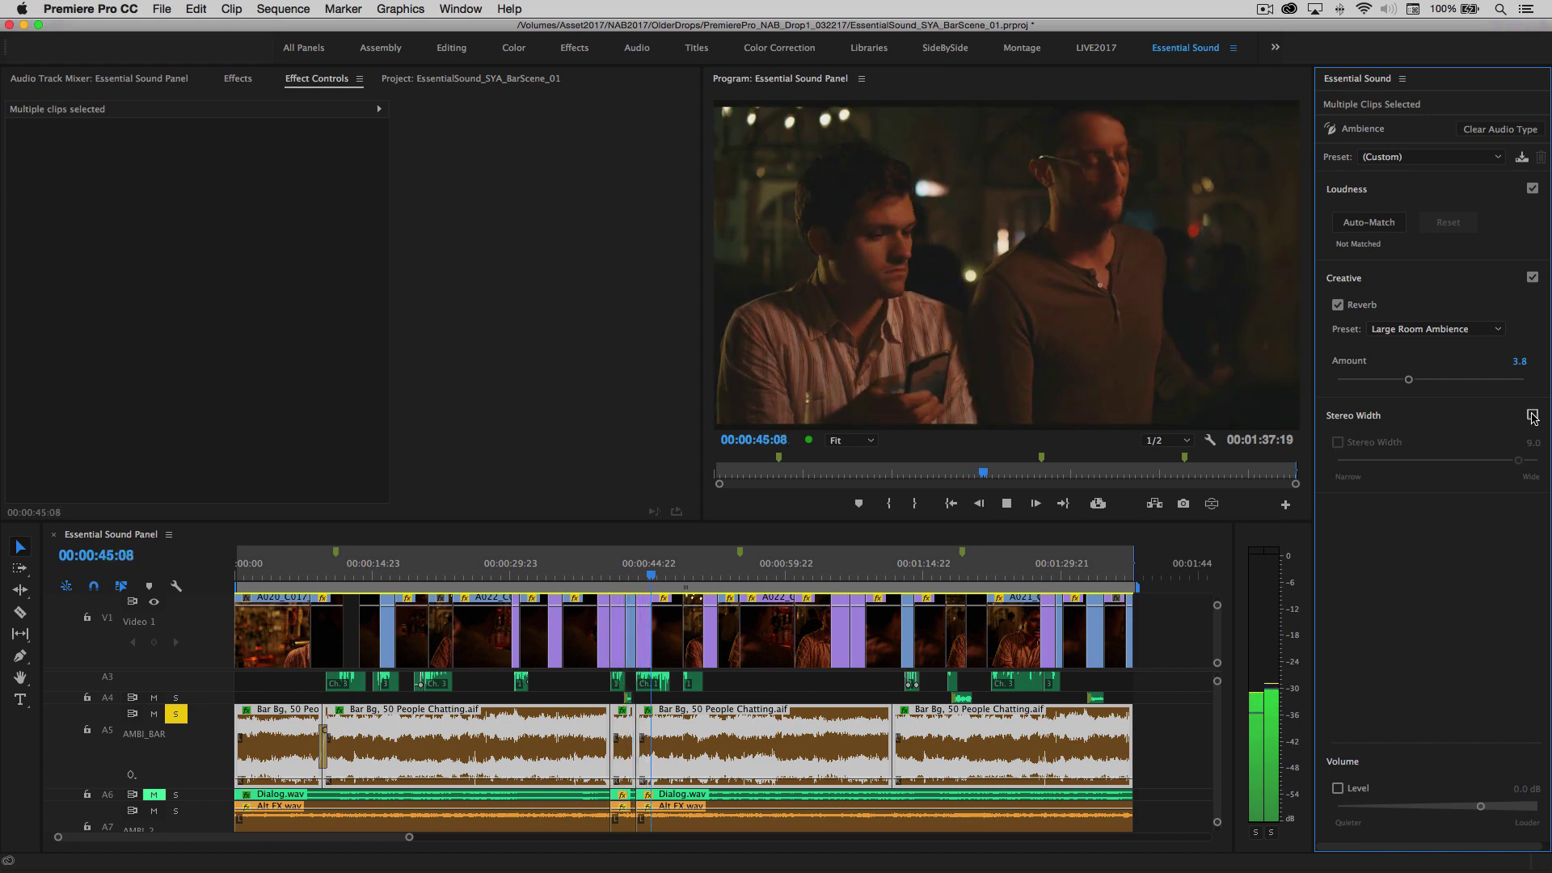
key(space)
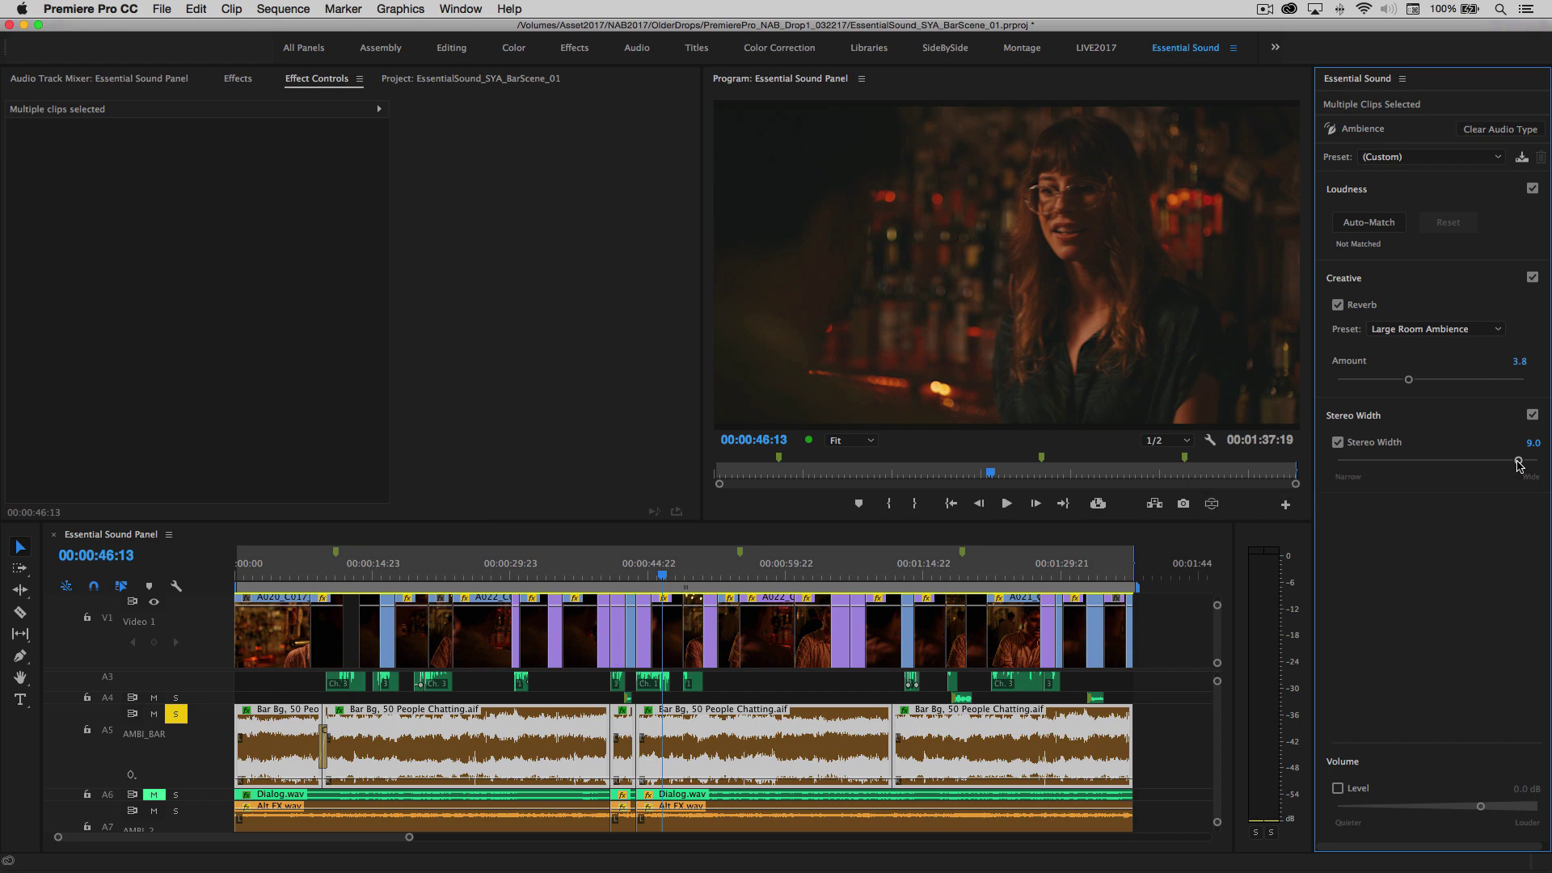
drag(1519, 464, 1437, 466)
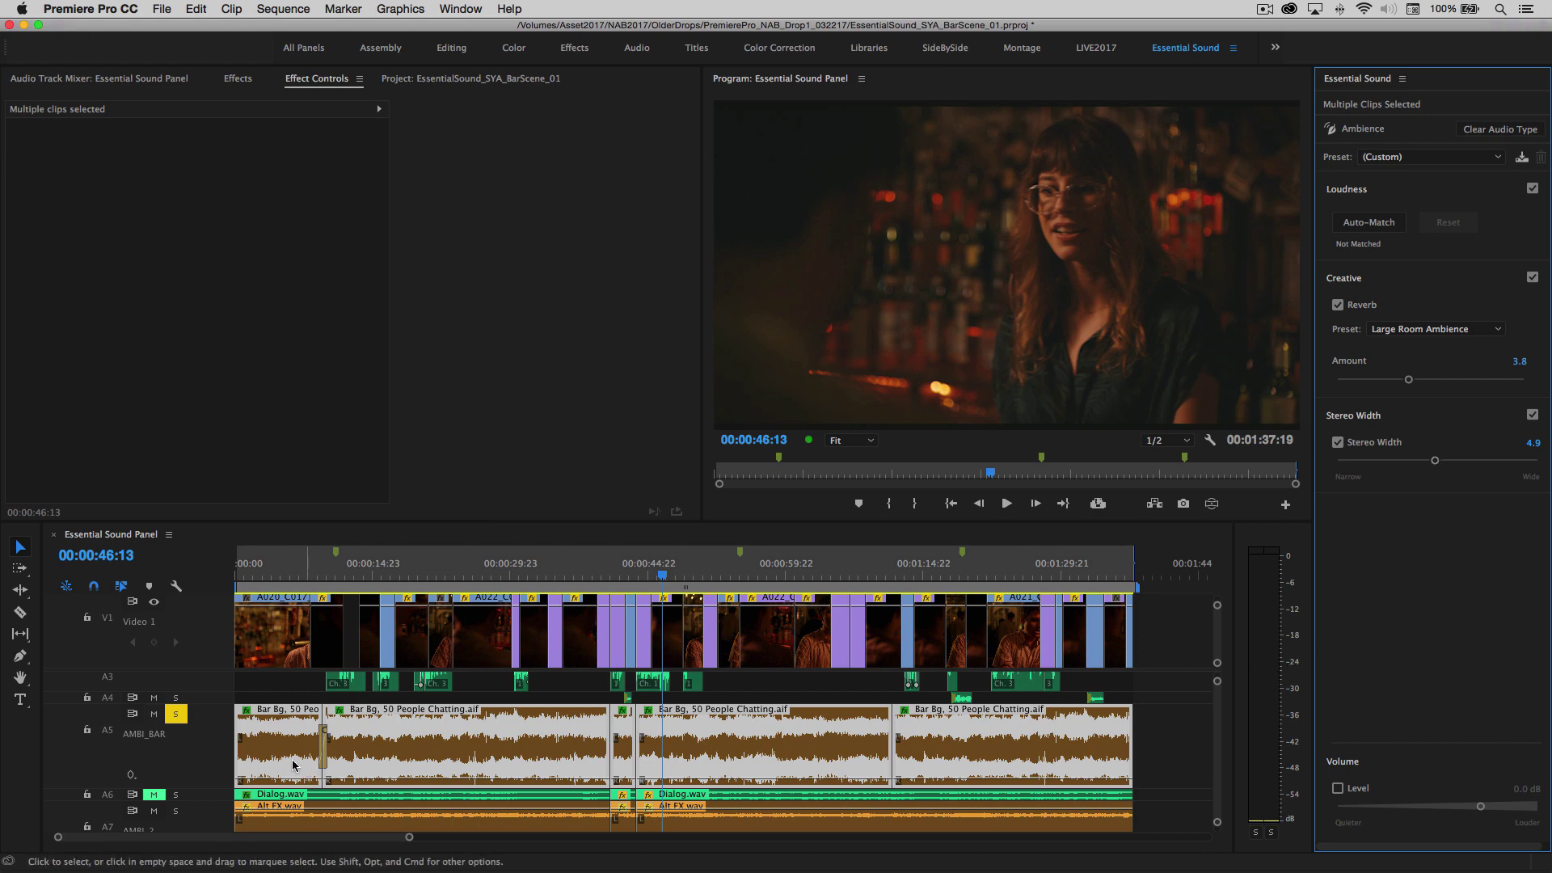
Select Music.wav on the MUSIC track, tag it as Music, and reselect it
click(177, 714)
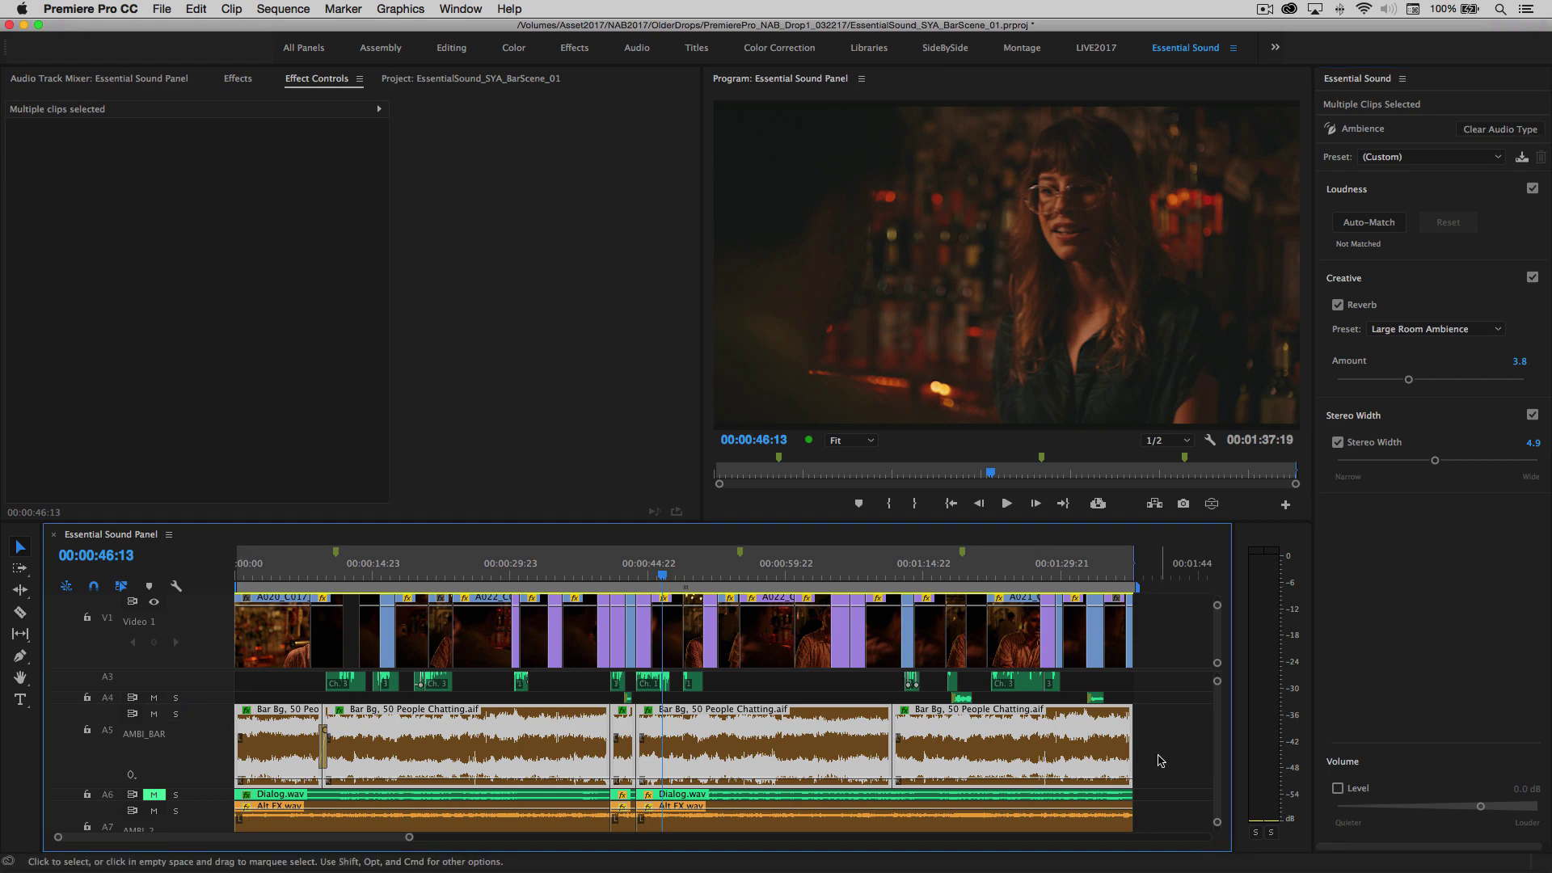
scroll(1154, 765, down, 3)
scroll(1154, 766, down, 2)
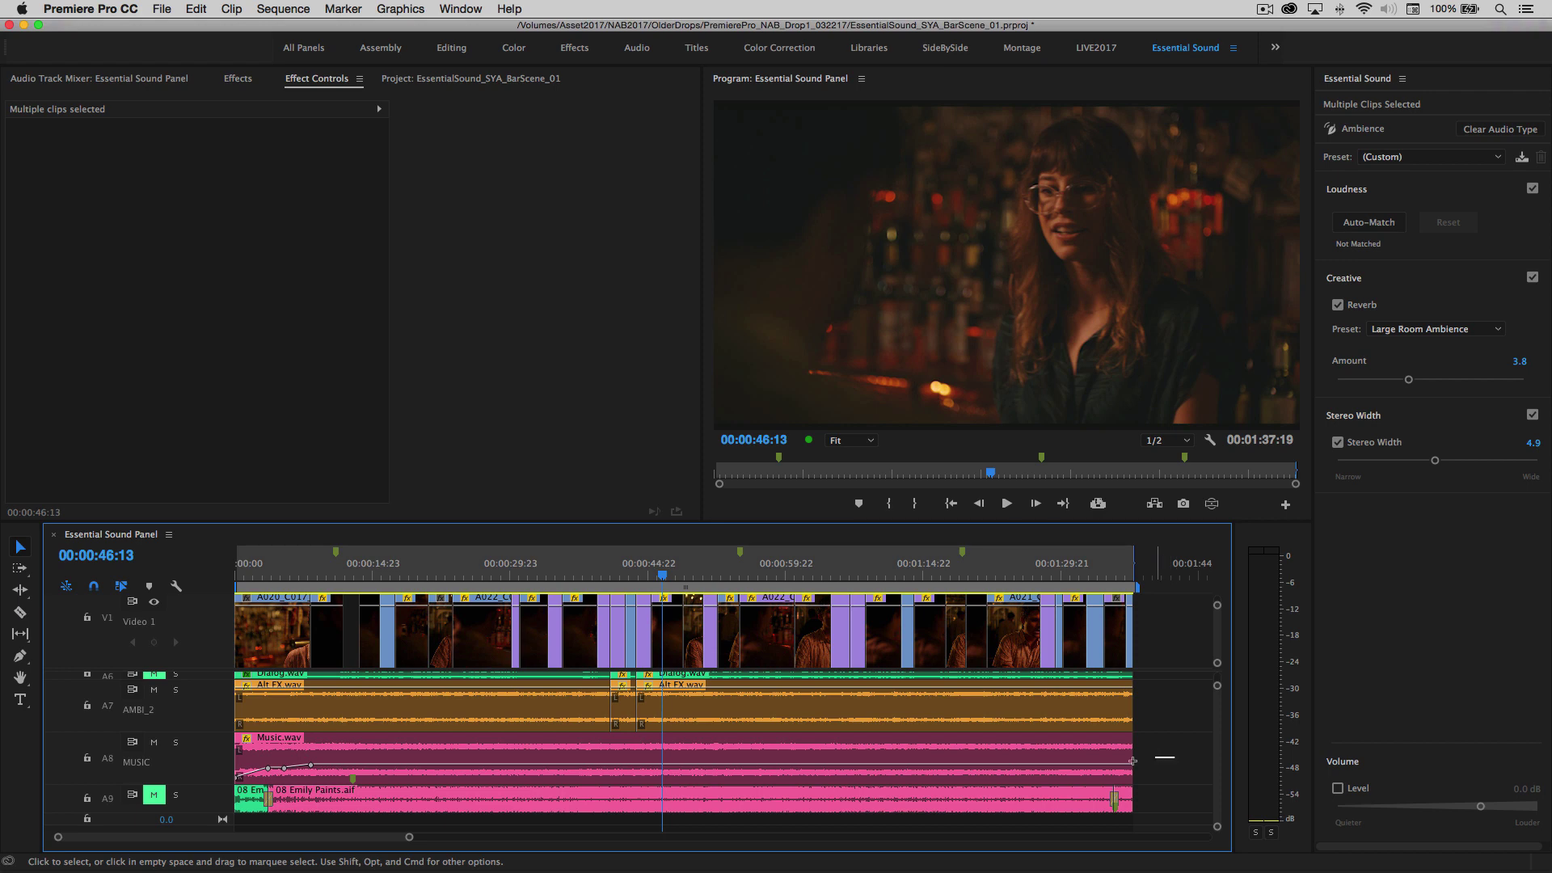
drag(1173, 757, 252, 800)
click(1372, 219)
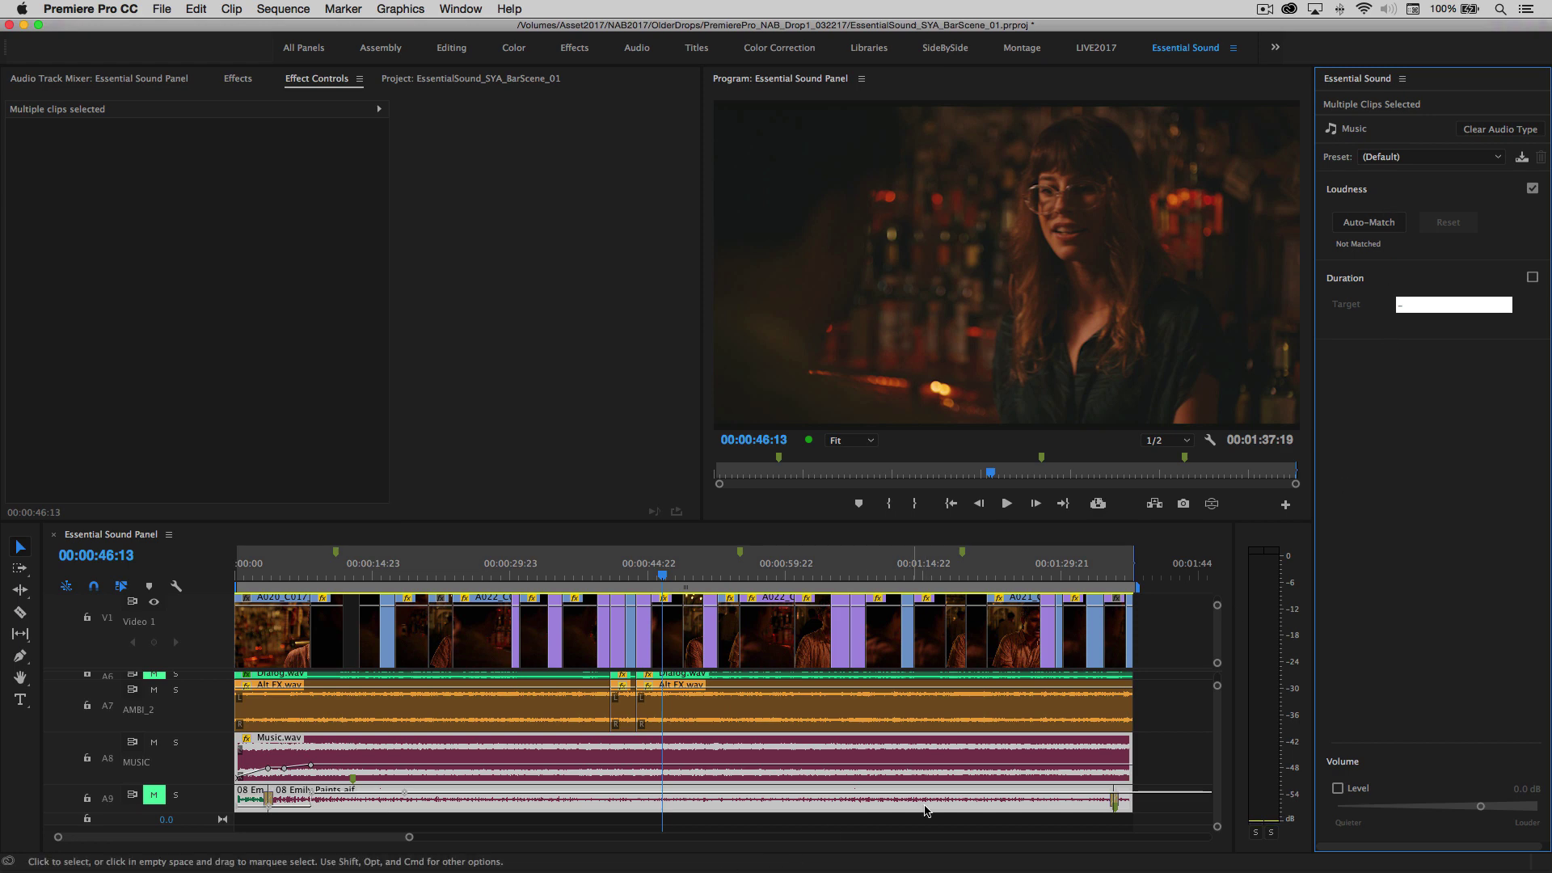
click(1157, 769)
click(956, 756)
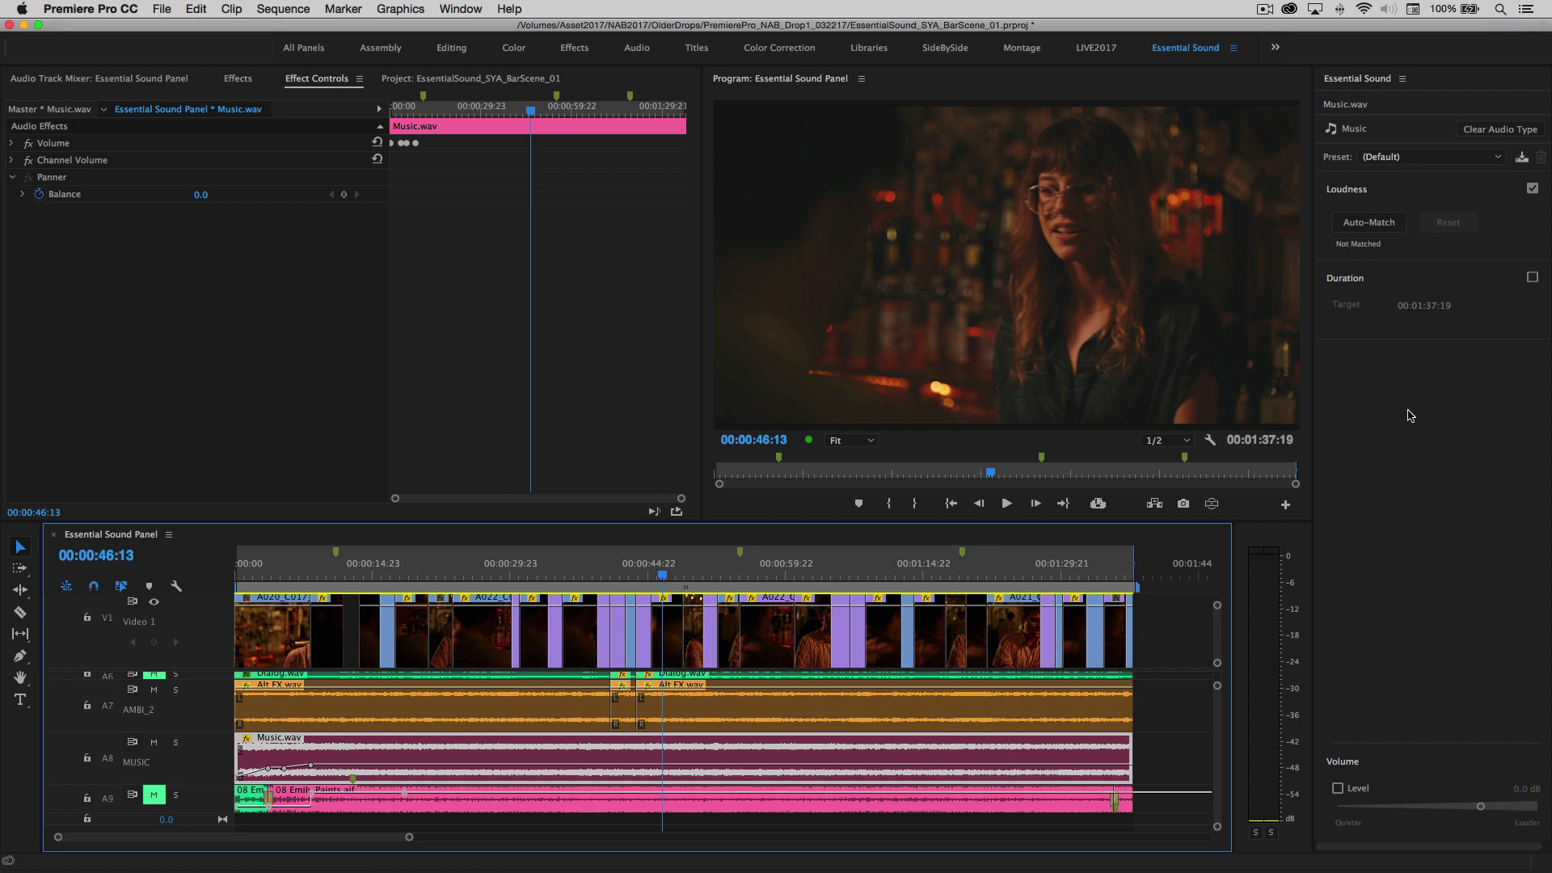
click(1531, 278)
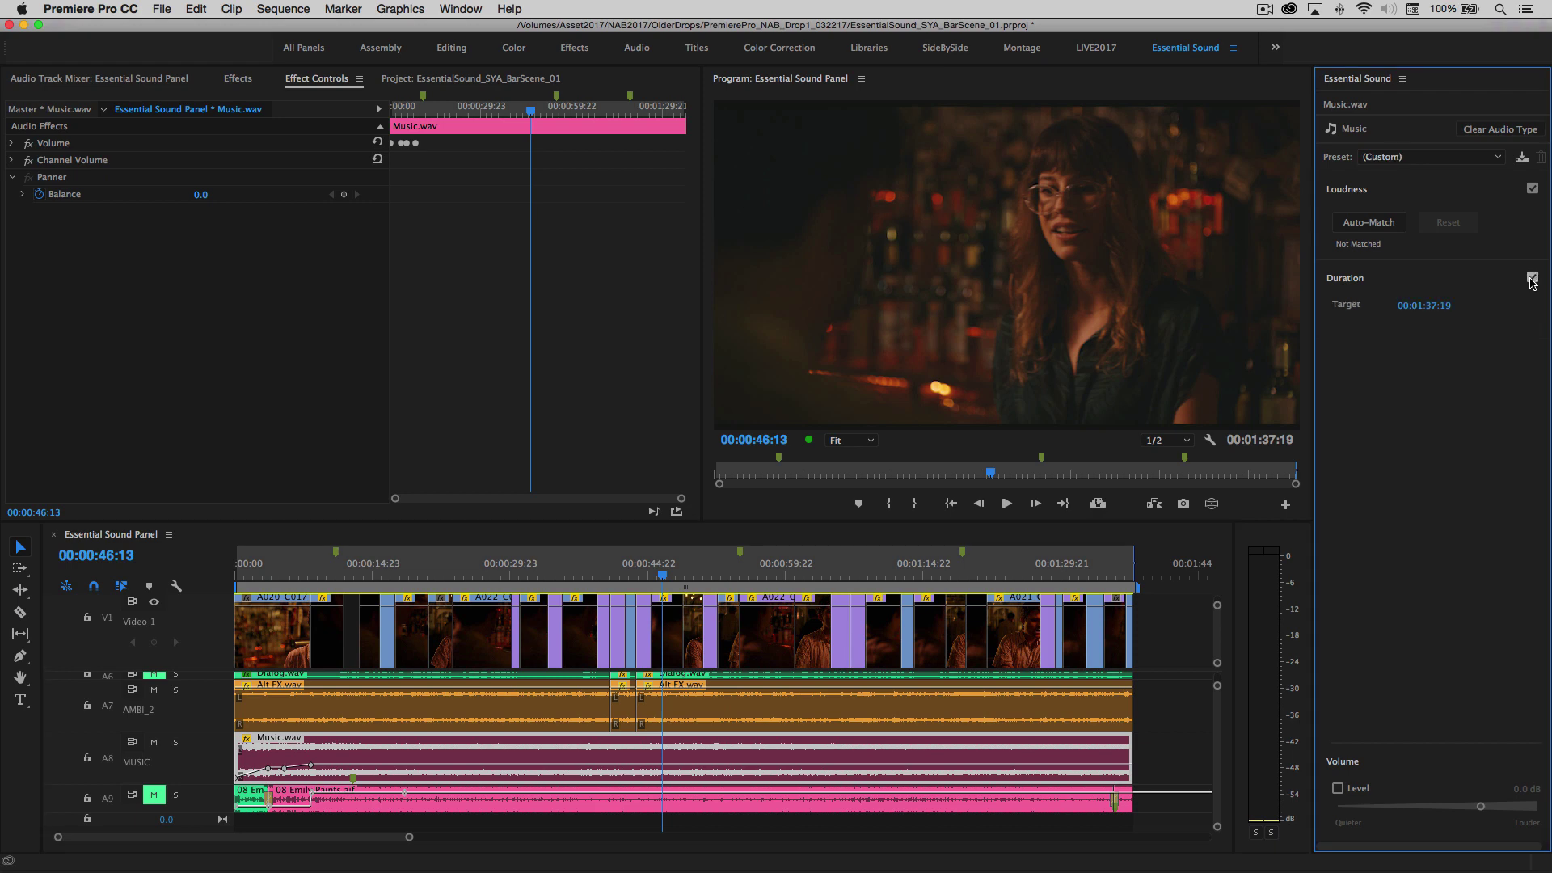
click(1431, 307)
text(1)
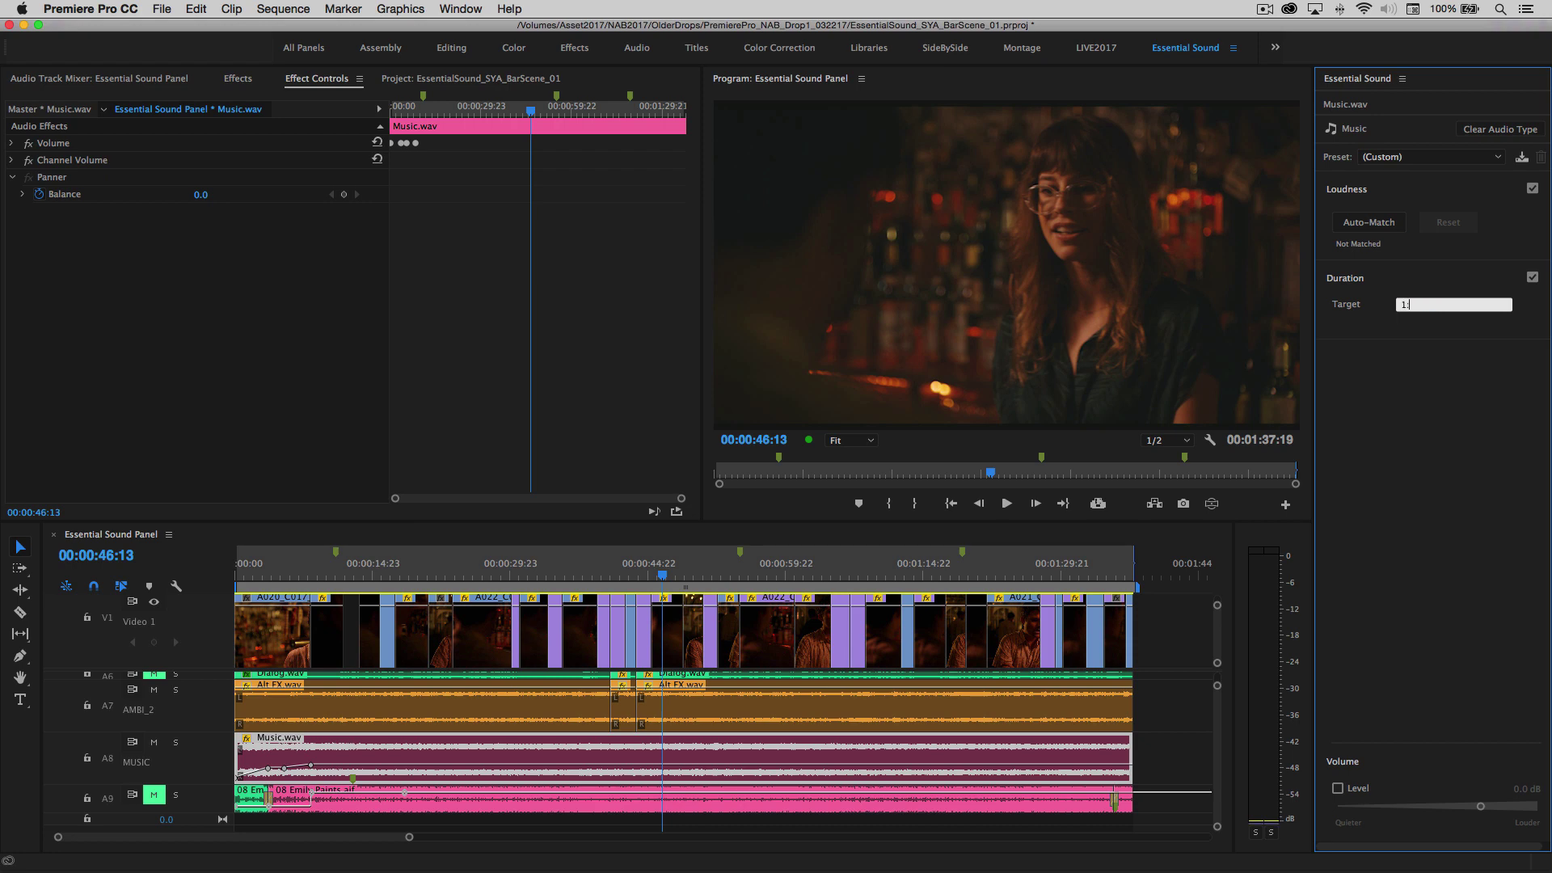
text(:239:23)
key(Return)
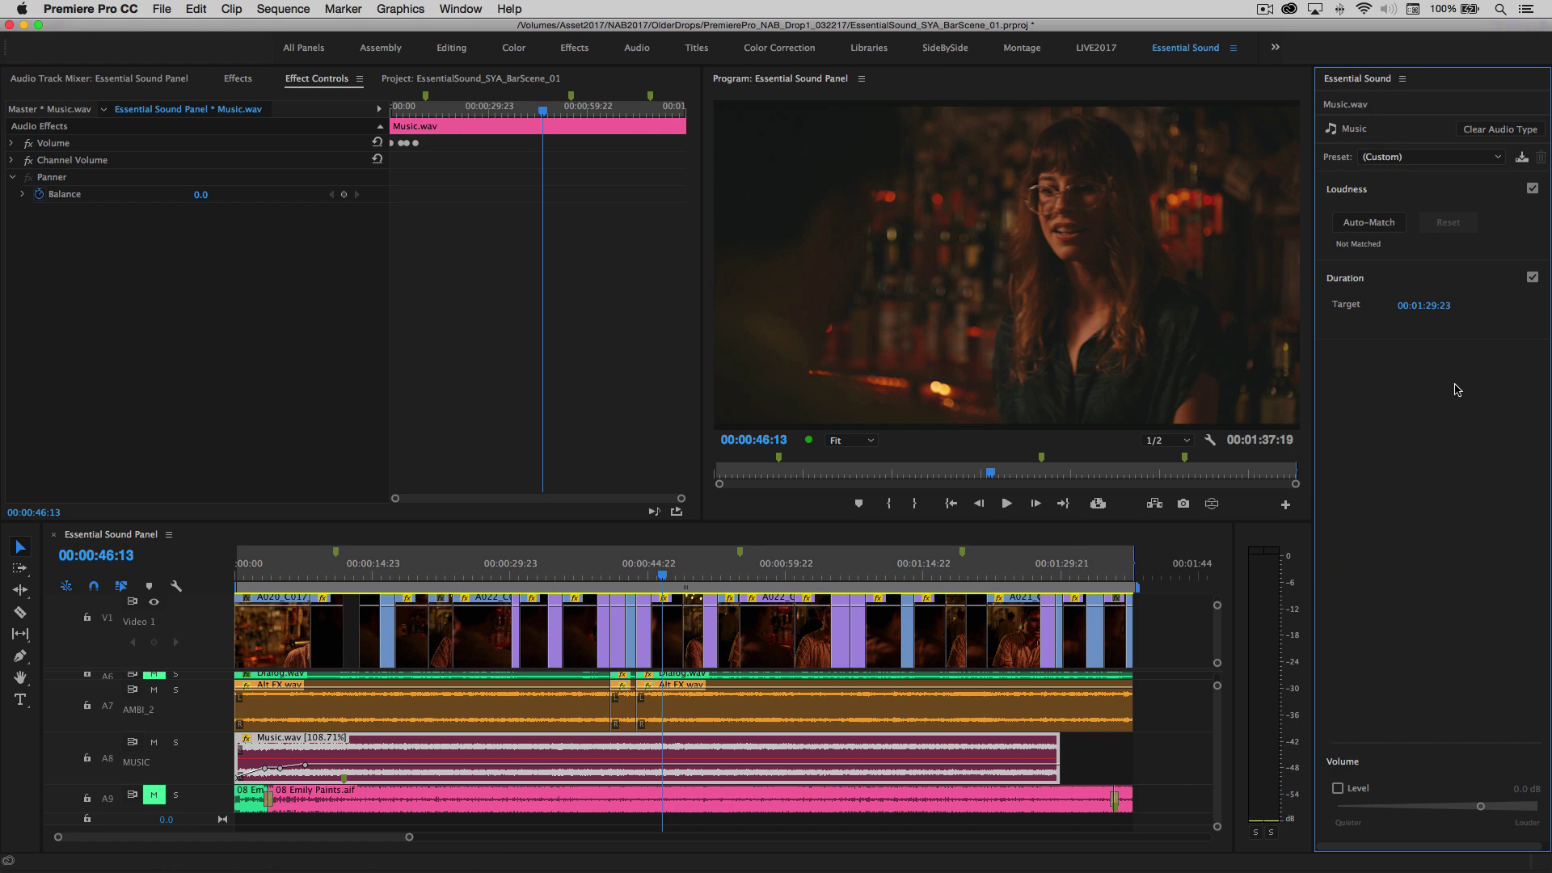
click(1531, 278)
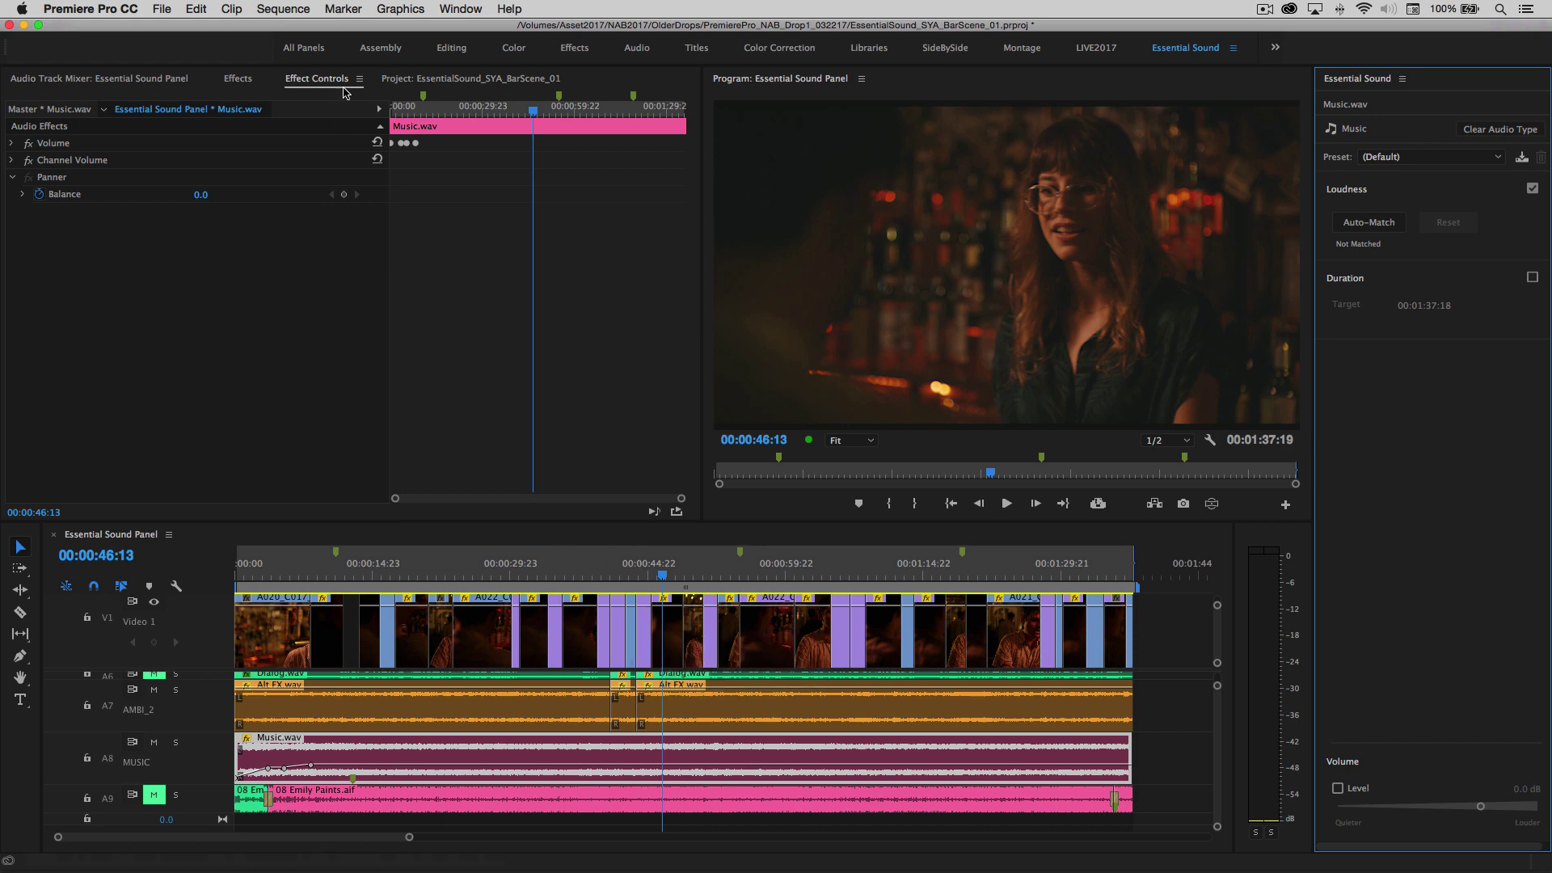
Show the Audio Track Mixer and move the playhead to 00:00:11:00
click(138, 81)
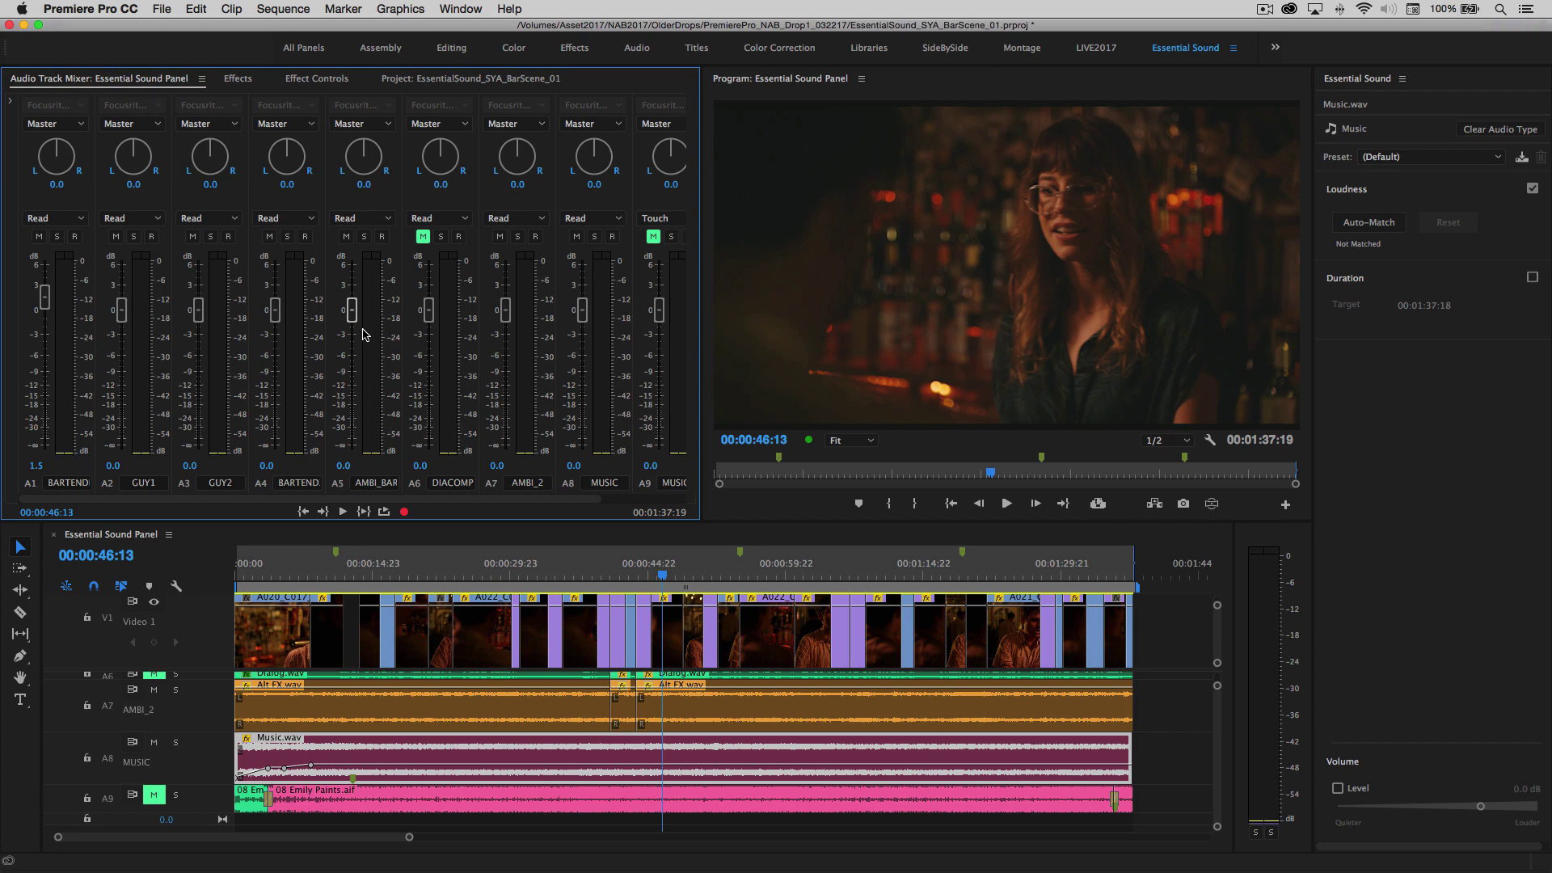
click(111, 557)
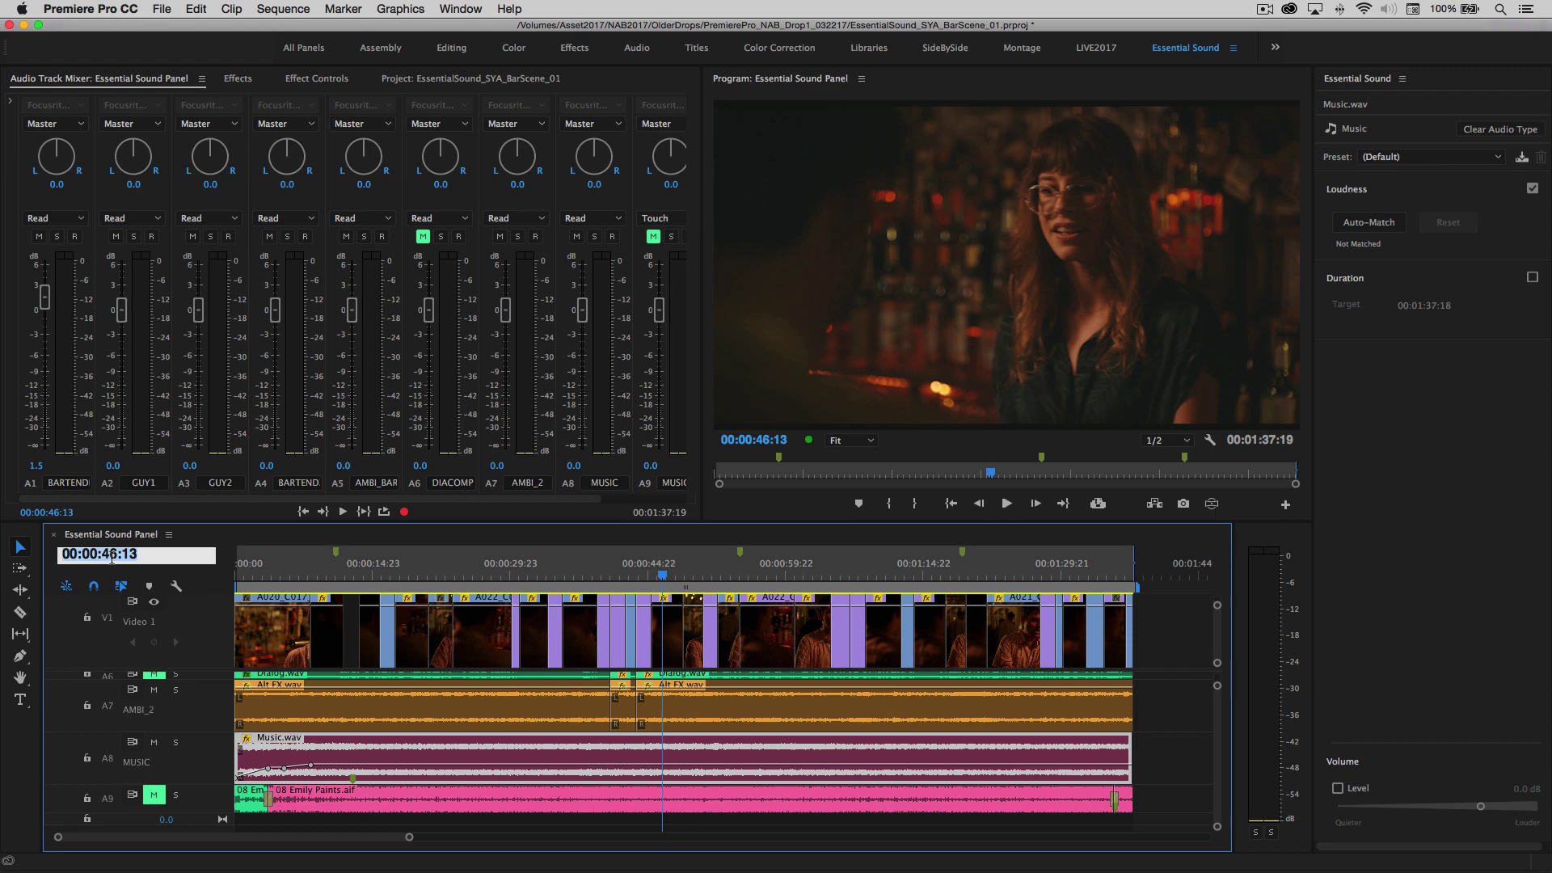
text(1100)
key(Return)
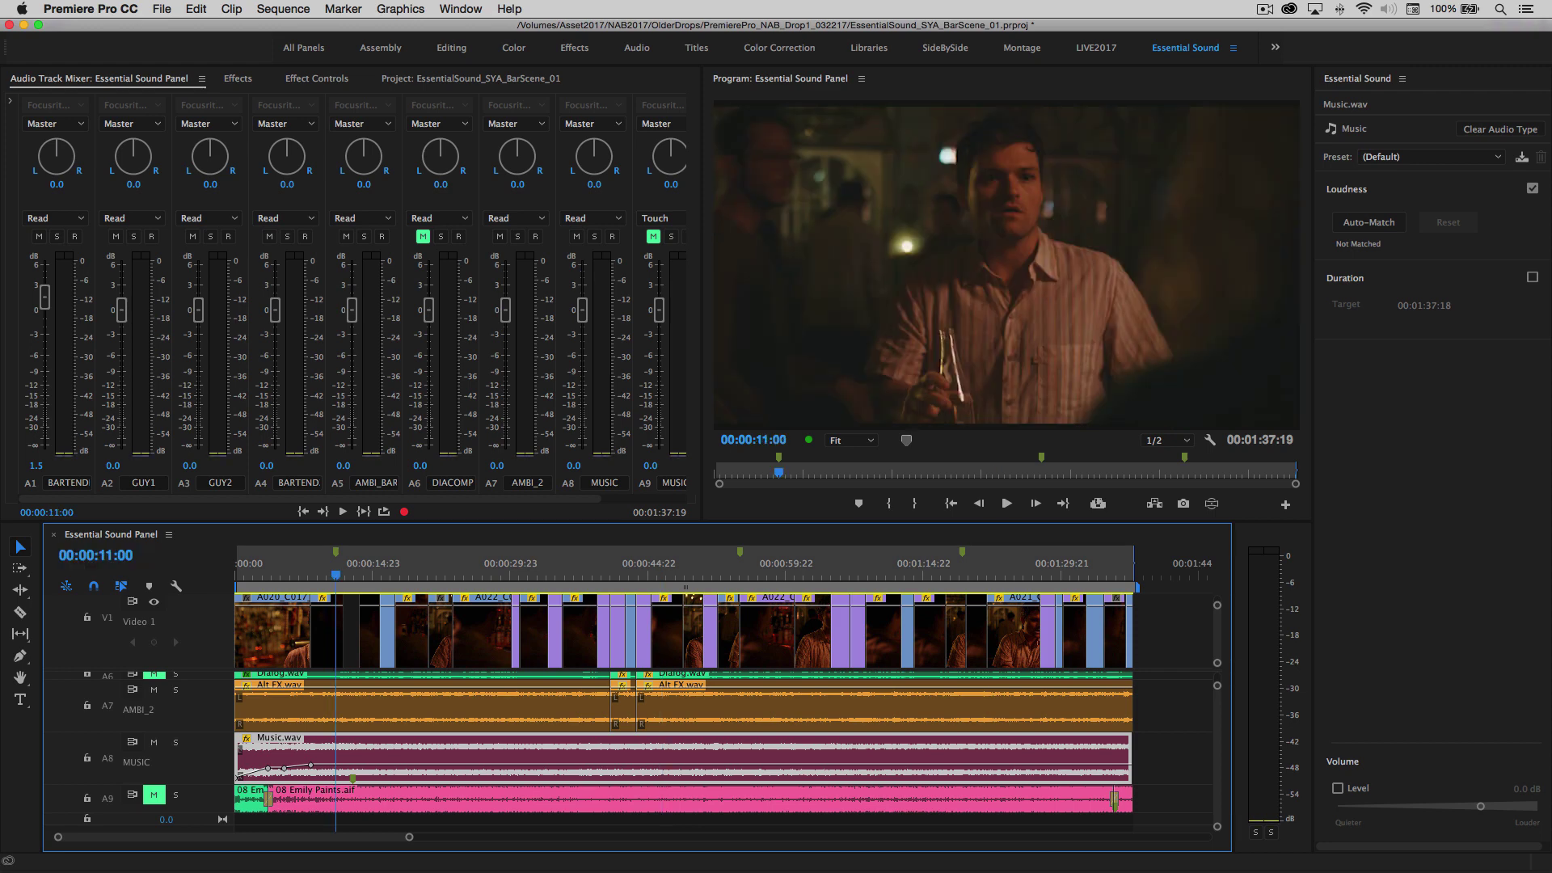
Lower the AMBI_BAR fader to -1.7 and the AMBI_2 fader slightly during playback
key(space)
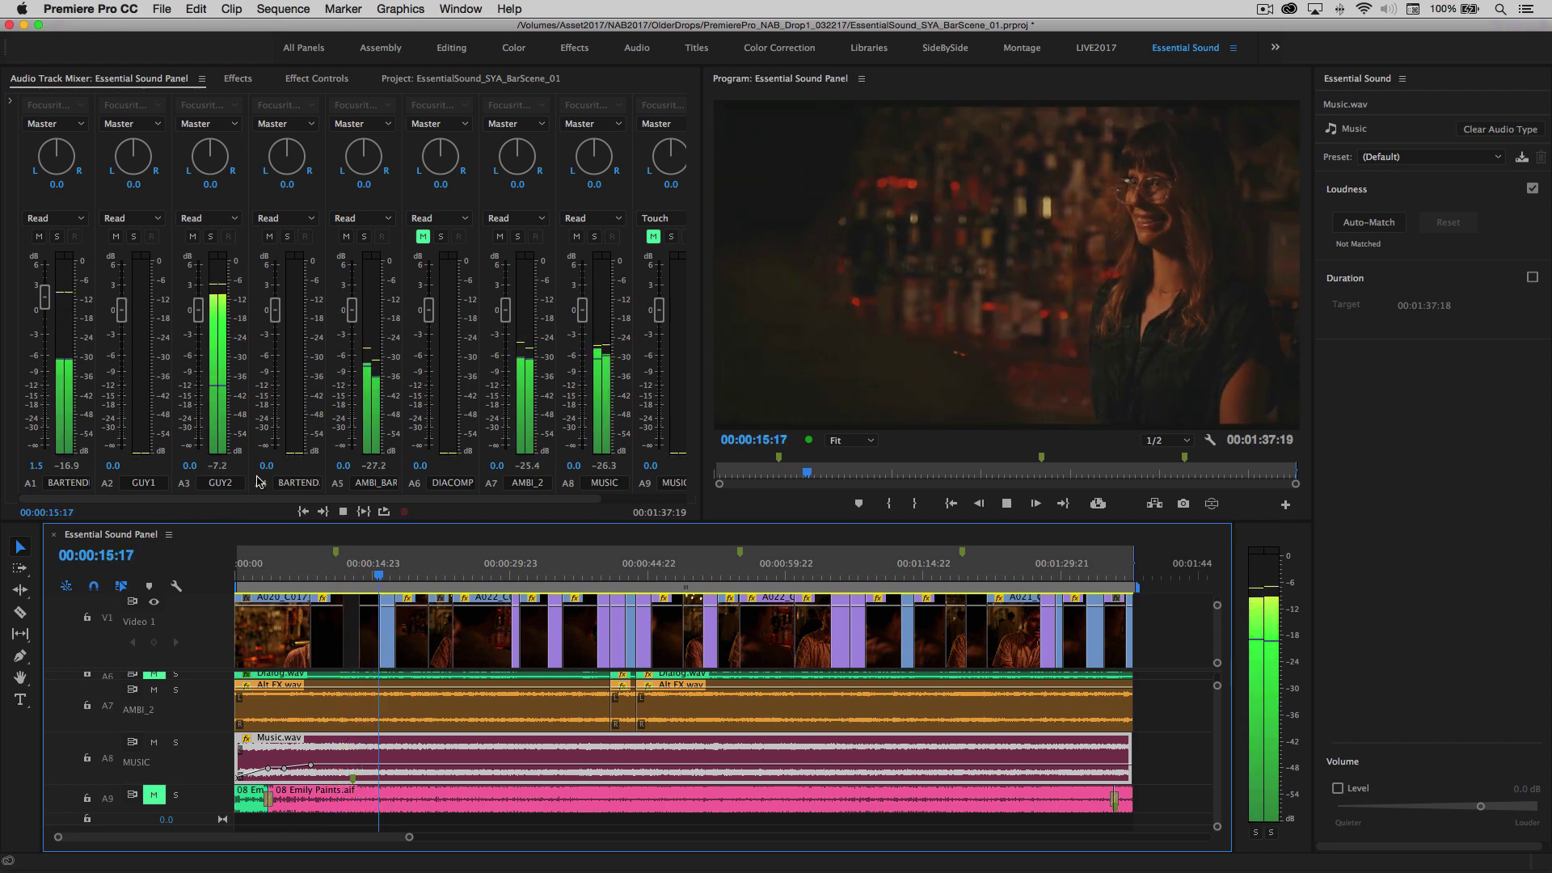
drag(351, 311, 351, 329)
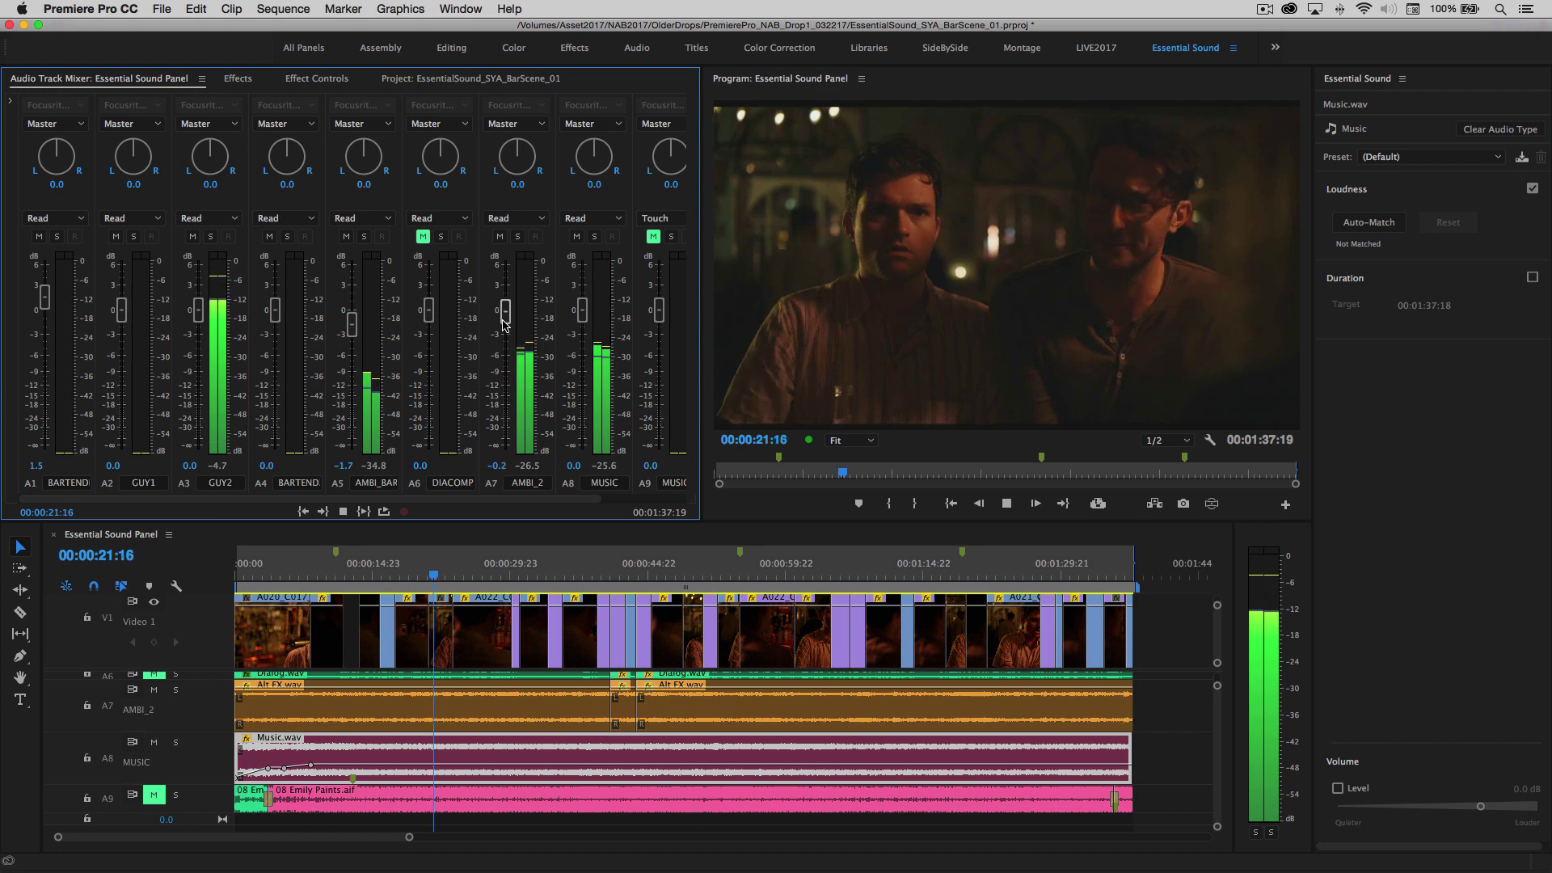
drag(505, 311, 505, 327)
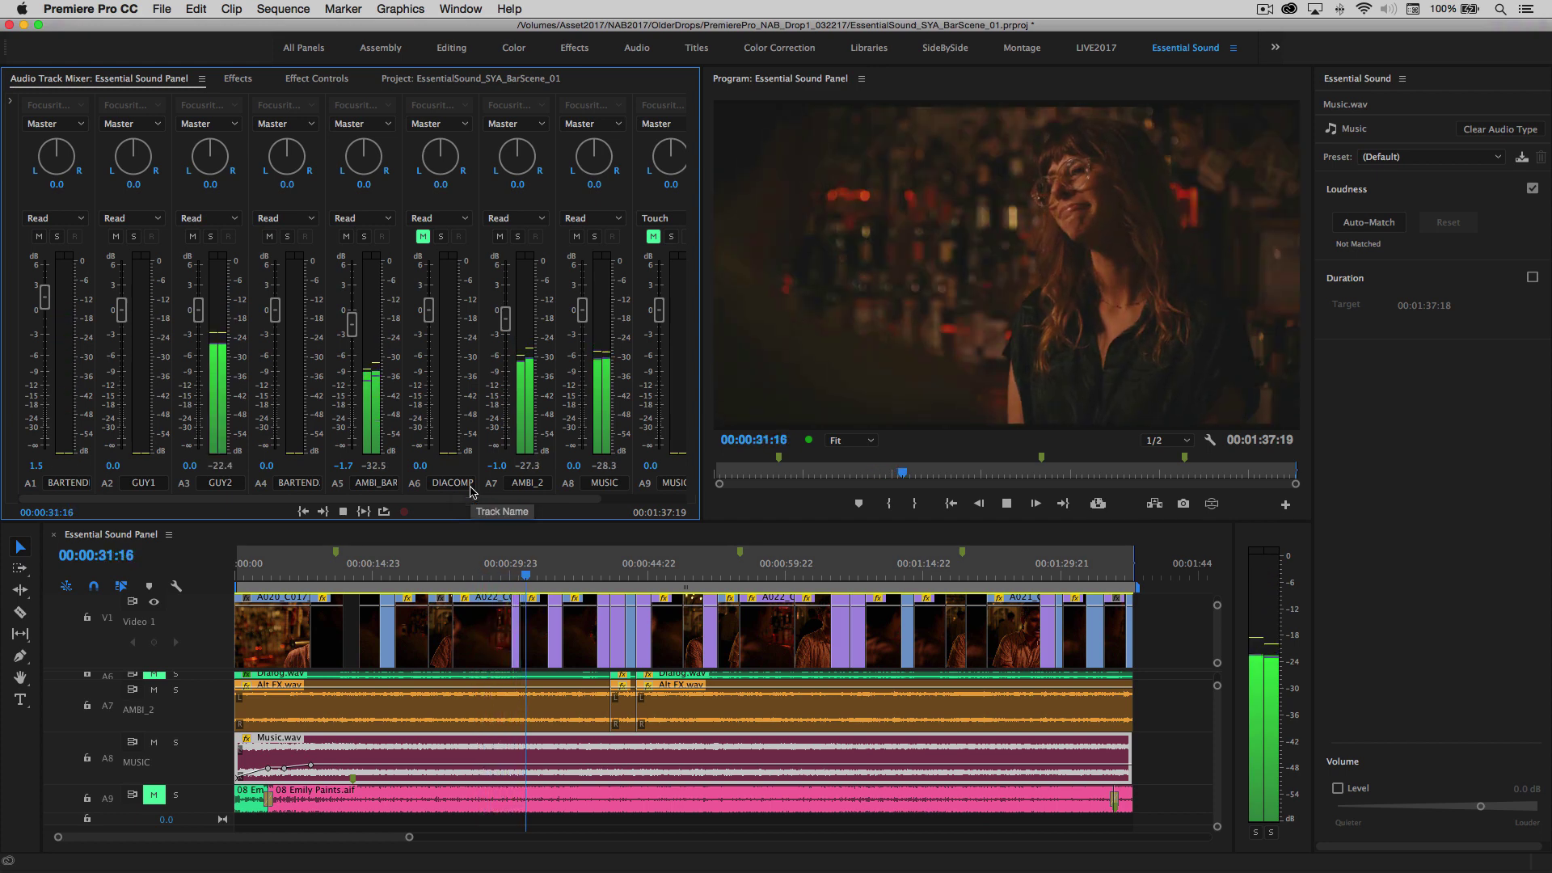
key(space)
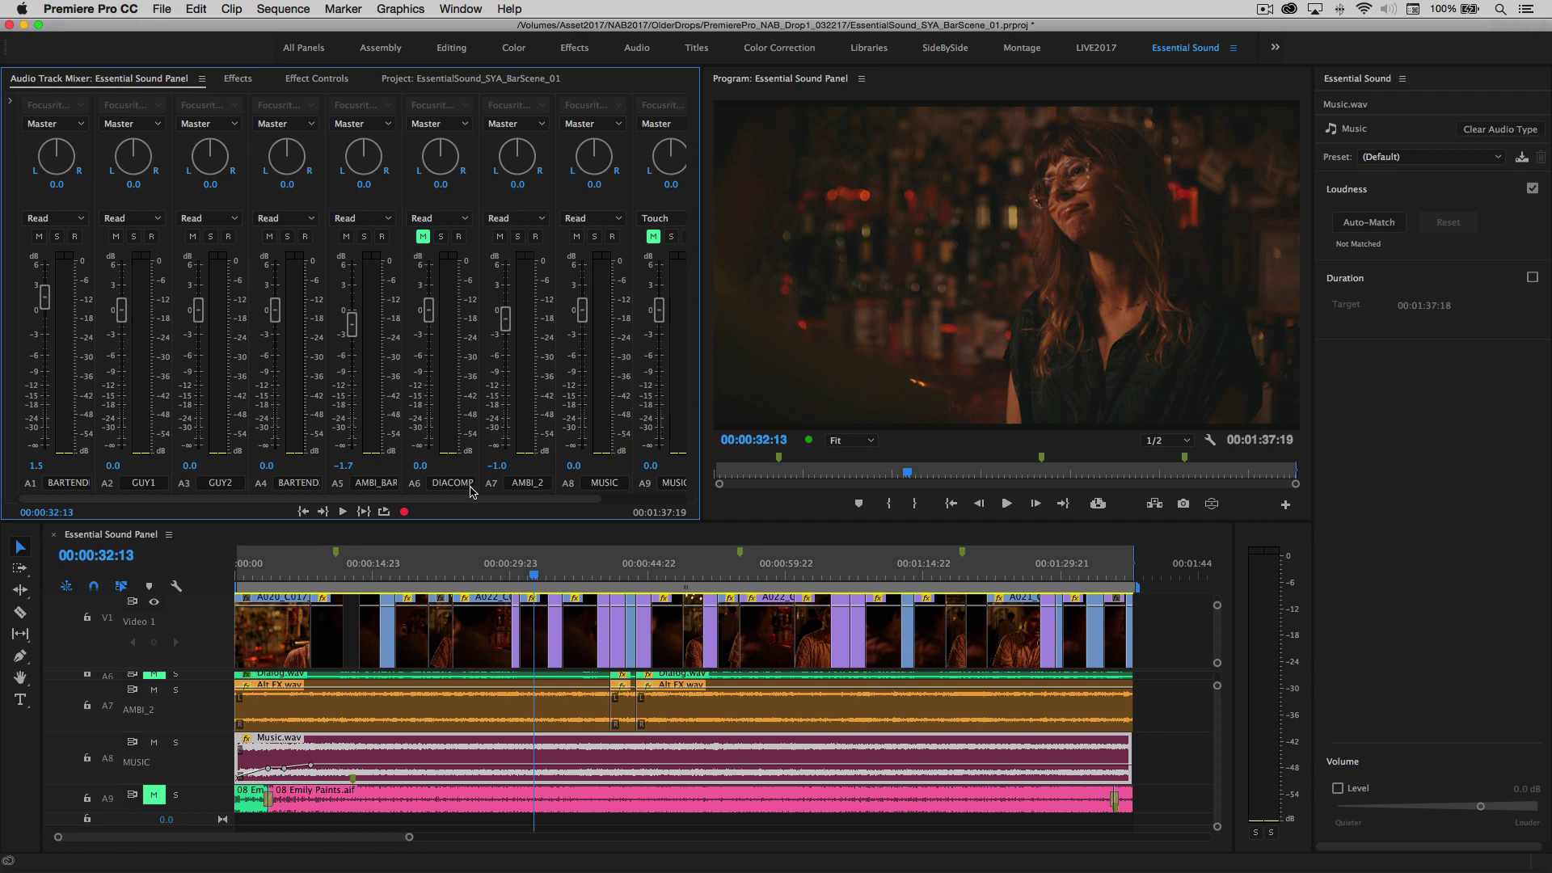
View the Bar Bg clip's effects in Effect Controls and bring up Edit in Adobe Audition
click(316, 79)
scroll(548, 703, up, 2)
click(548, 694)
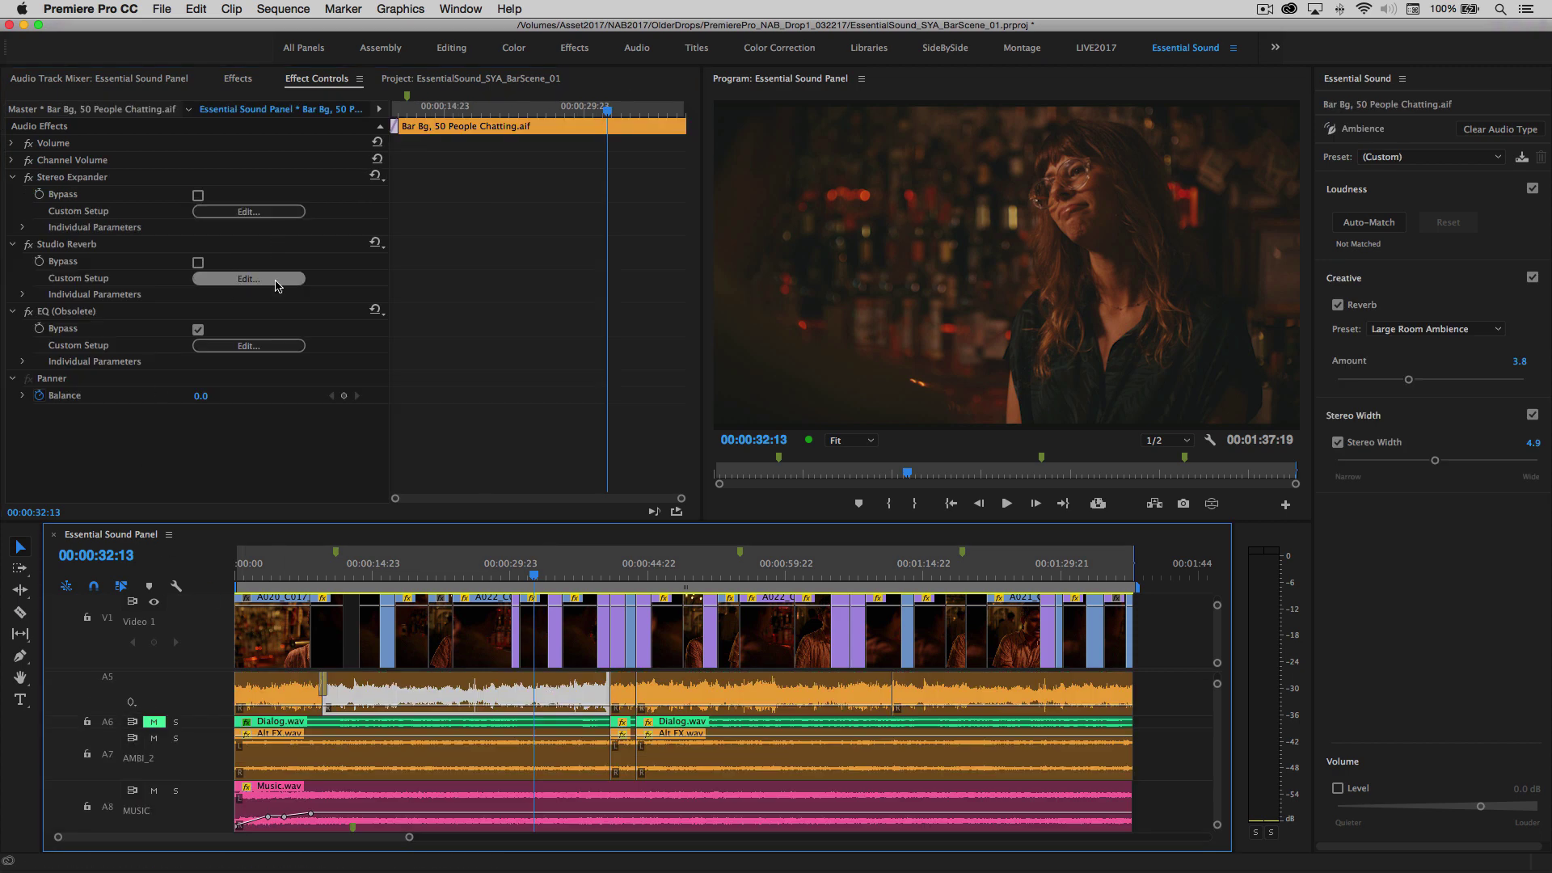
click(188, 9)
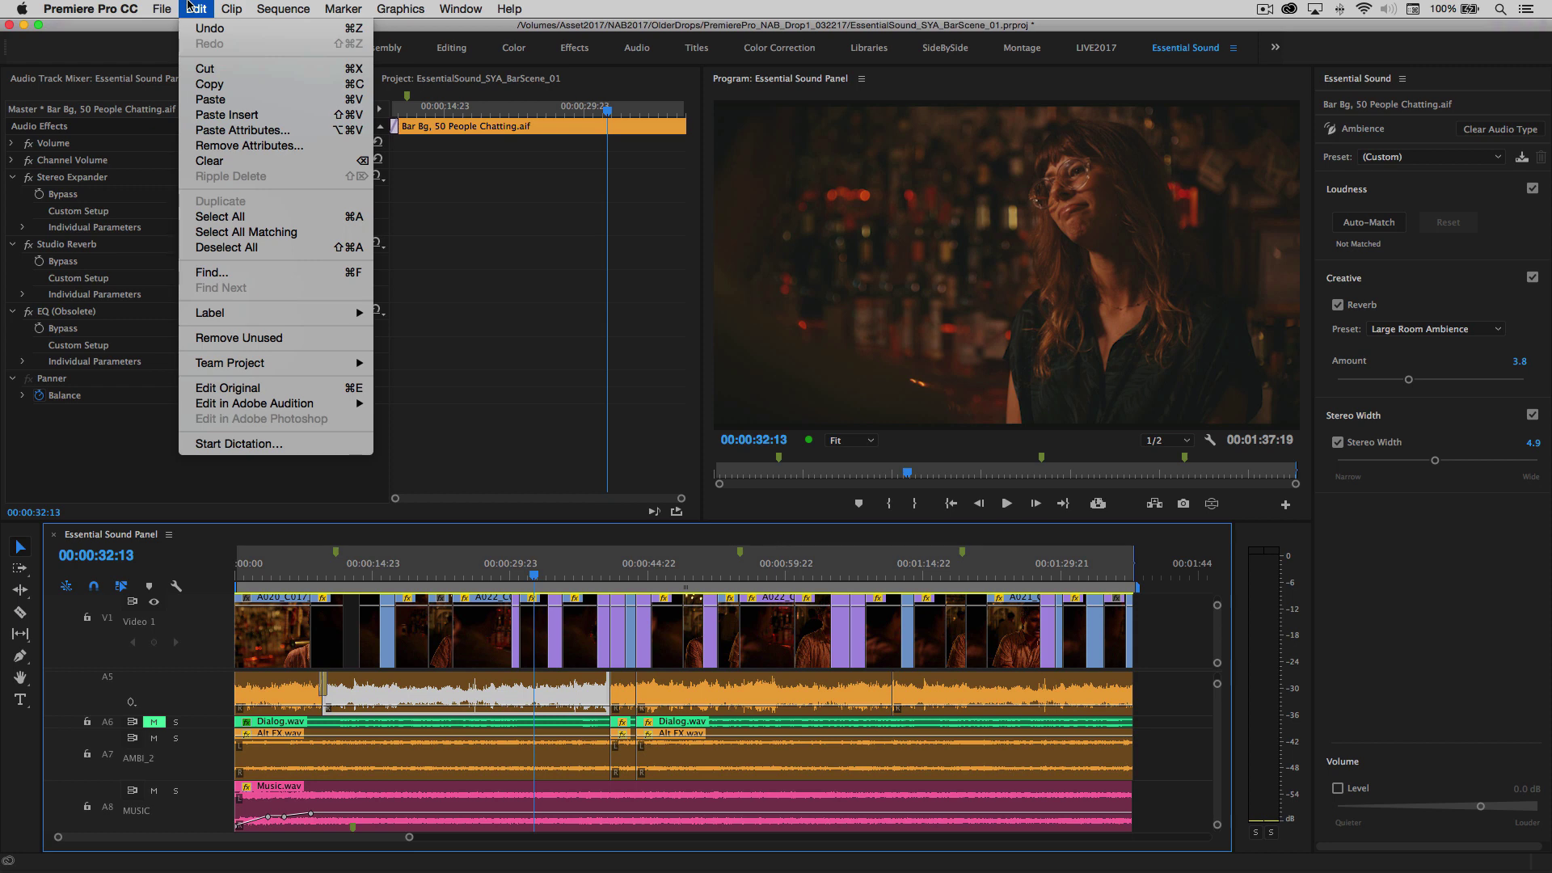
mouse_move(218, 404)
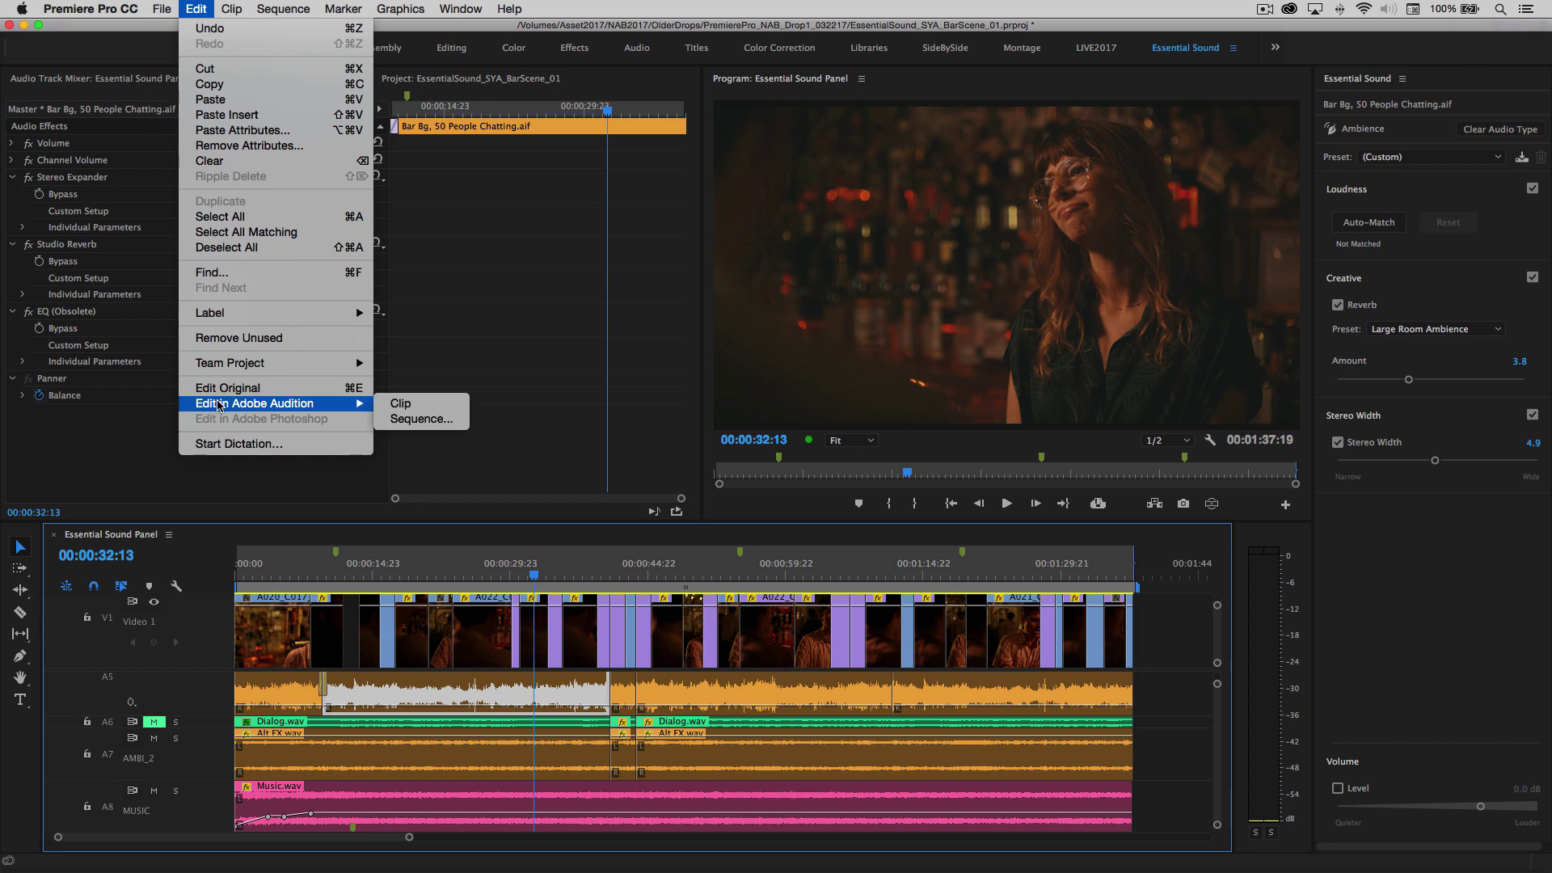